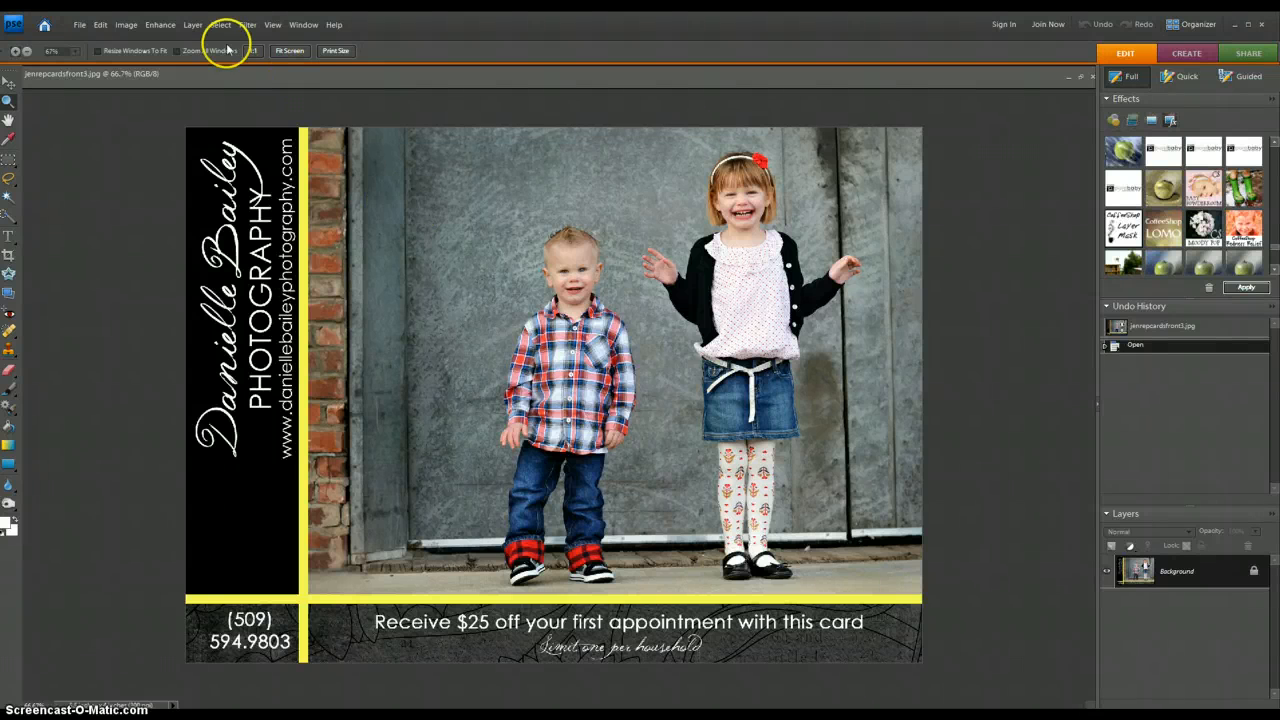
# Create a new blank document 5.5 inches wide by 4 inches high at 300 pixels/inch with a transparent background.
pyautogui.click(79, 26)
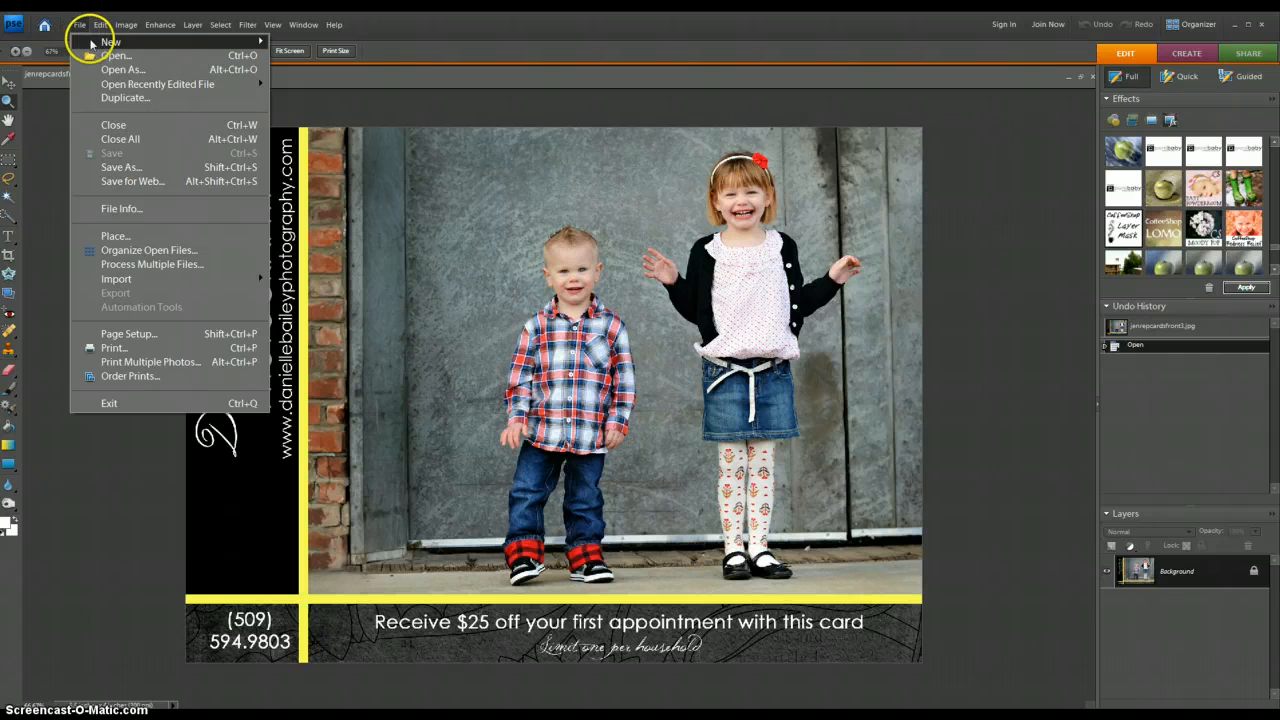
pyautogui.moveTo(90, 40)
pyautogui.click(295, 42)
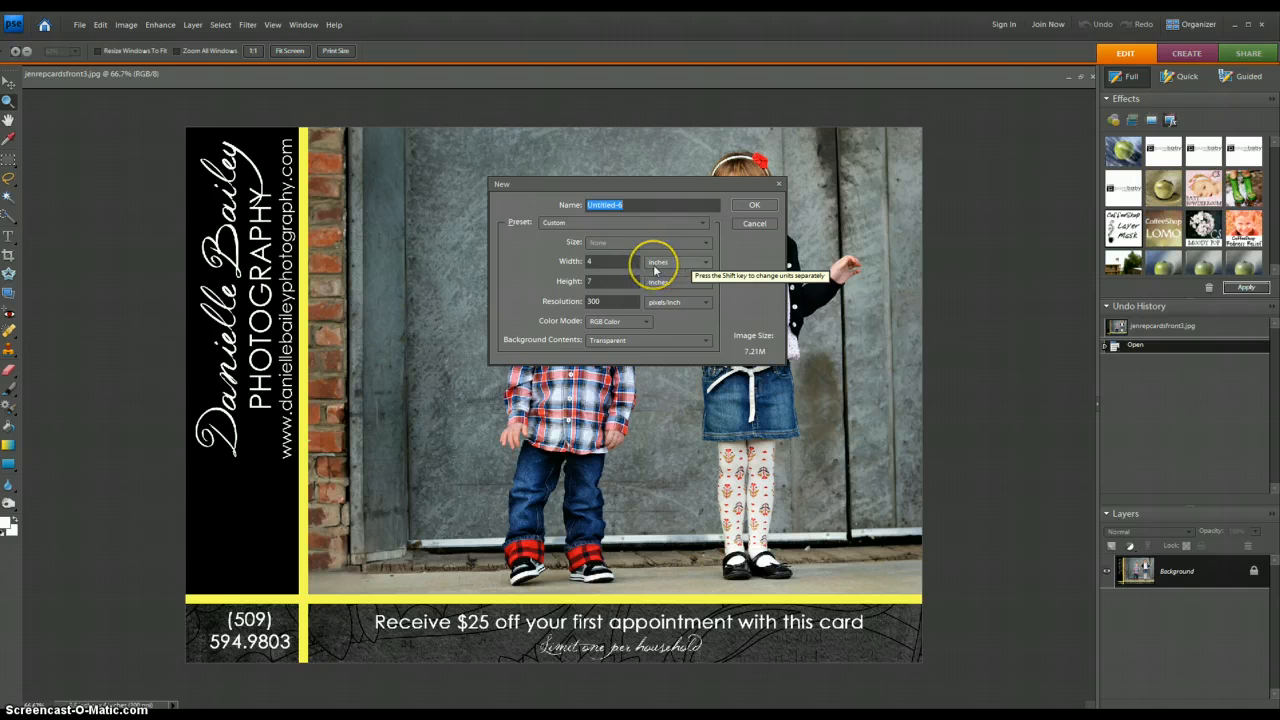
pyautogui.click(600, 262)
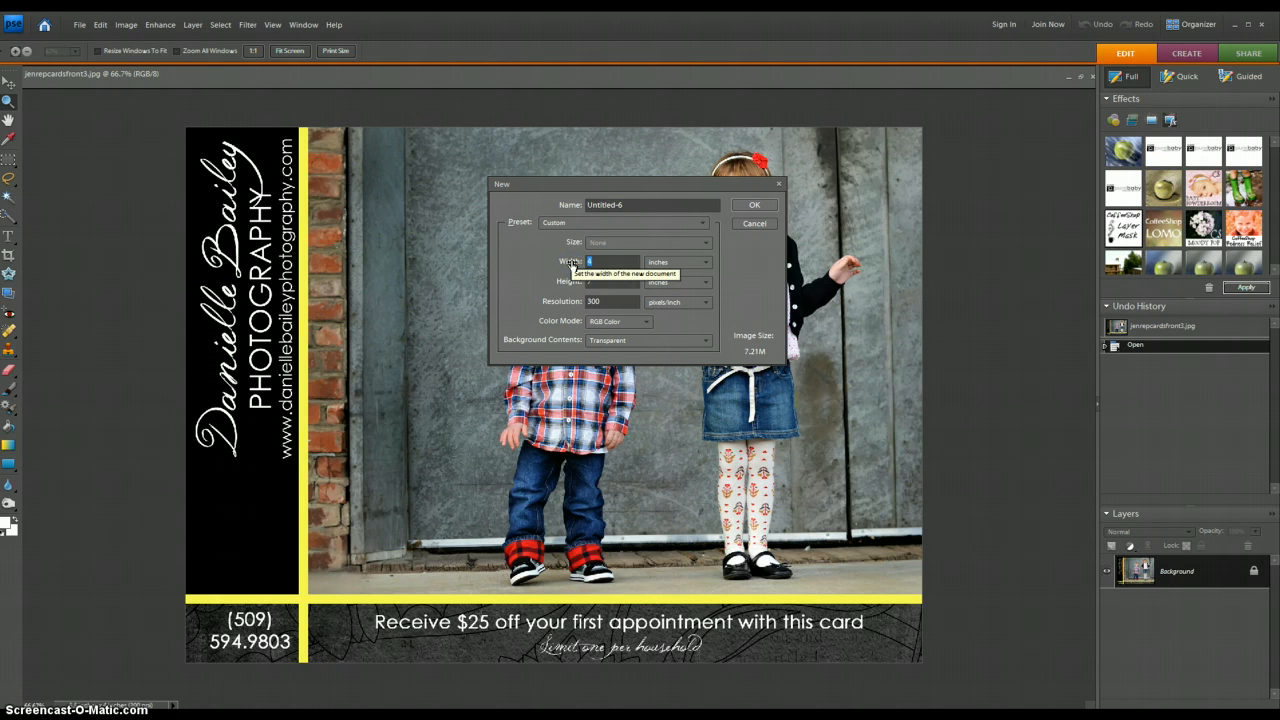
pyautogui.write('5.5')
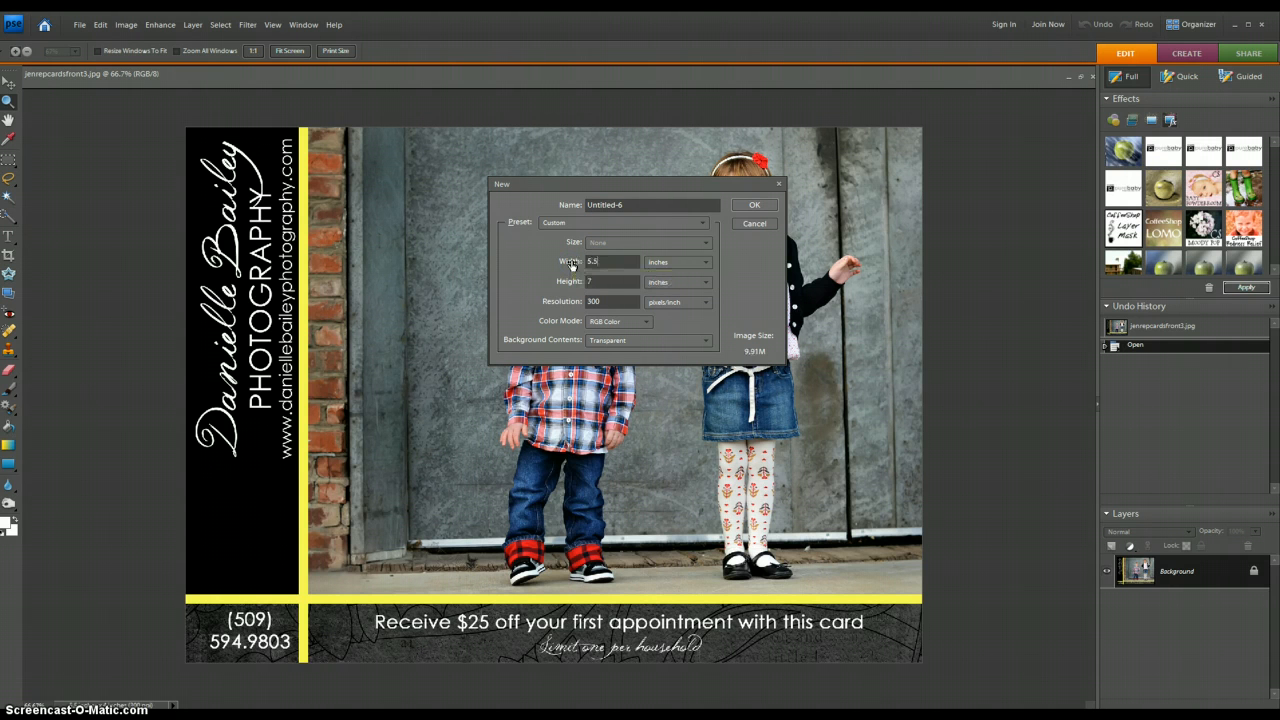
pyautogui.click(591, 281)
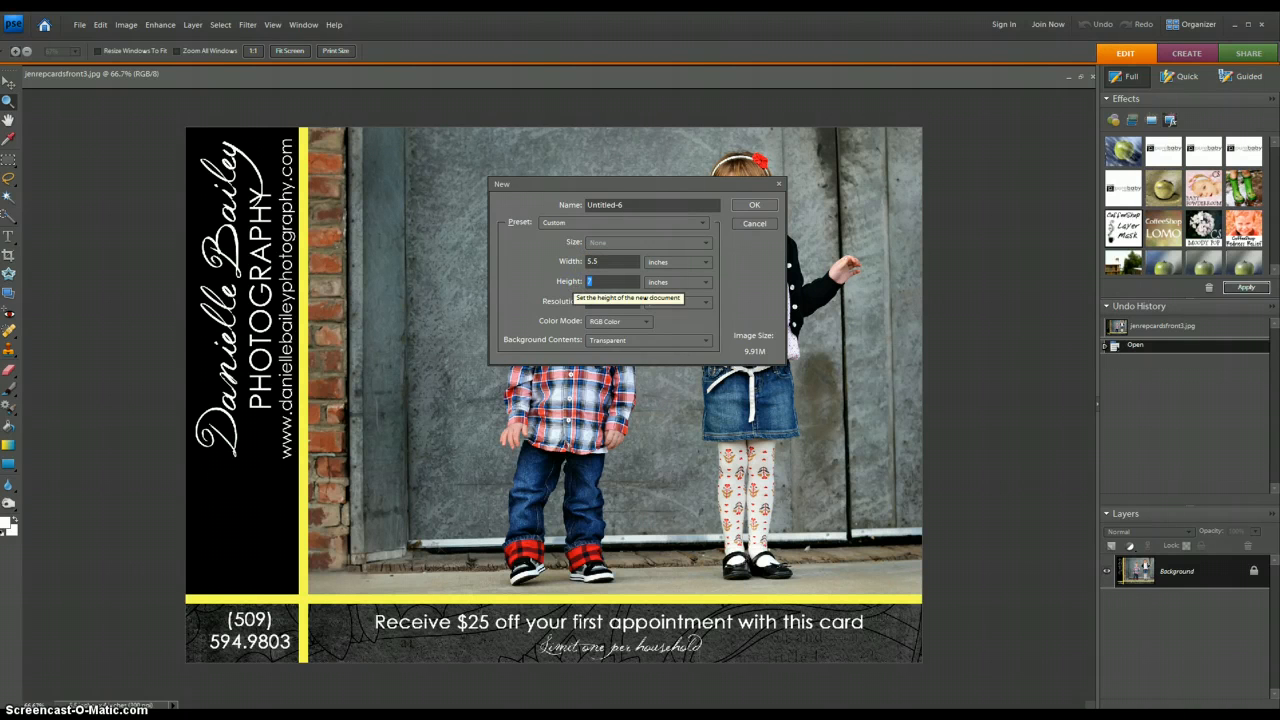
pyautogui.write('4')
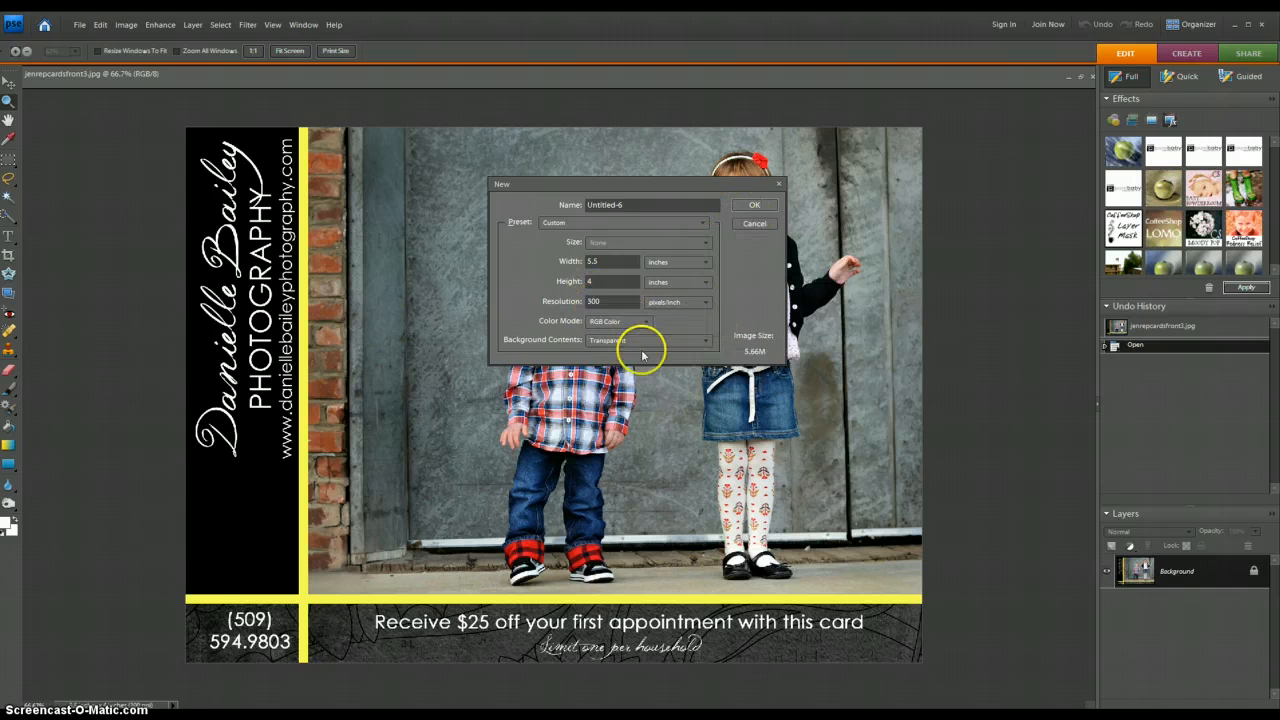
pyautogui.click(758, 205)
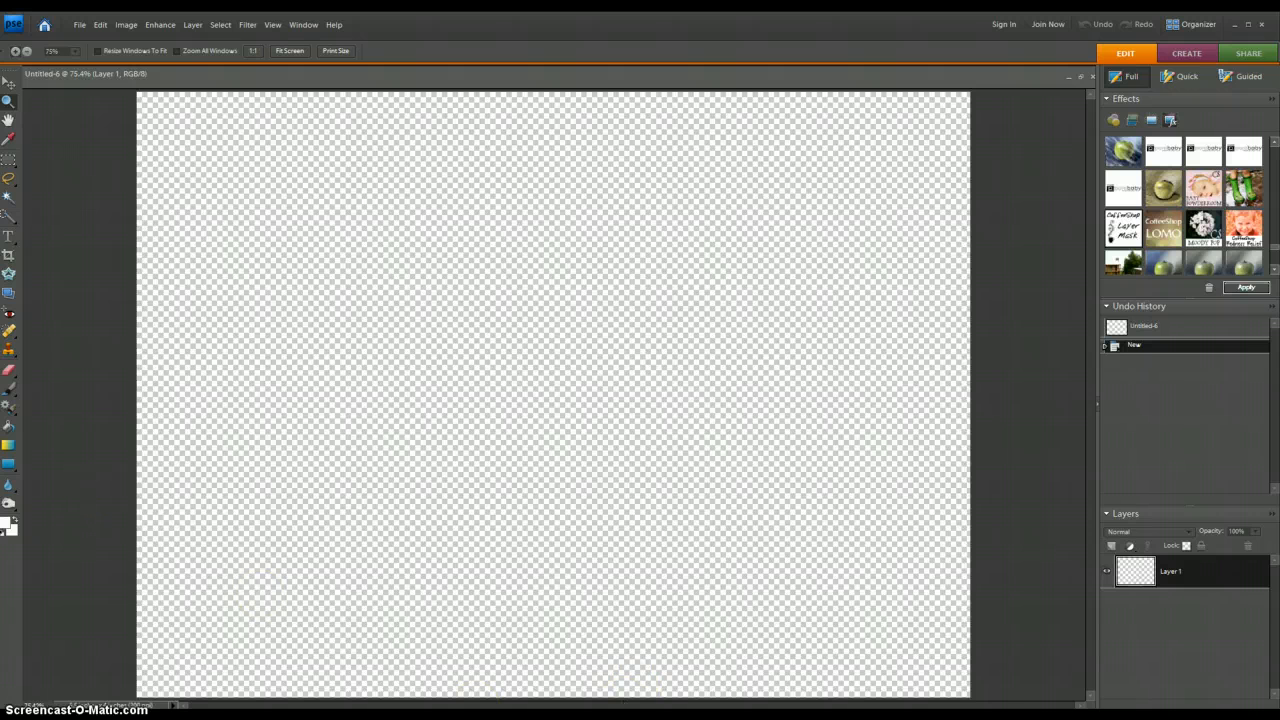
# Place the open photo DSC_3752-1.jpg of the two children into the new document.
pyautogui.click(558, 708)
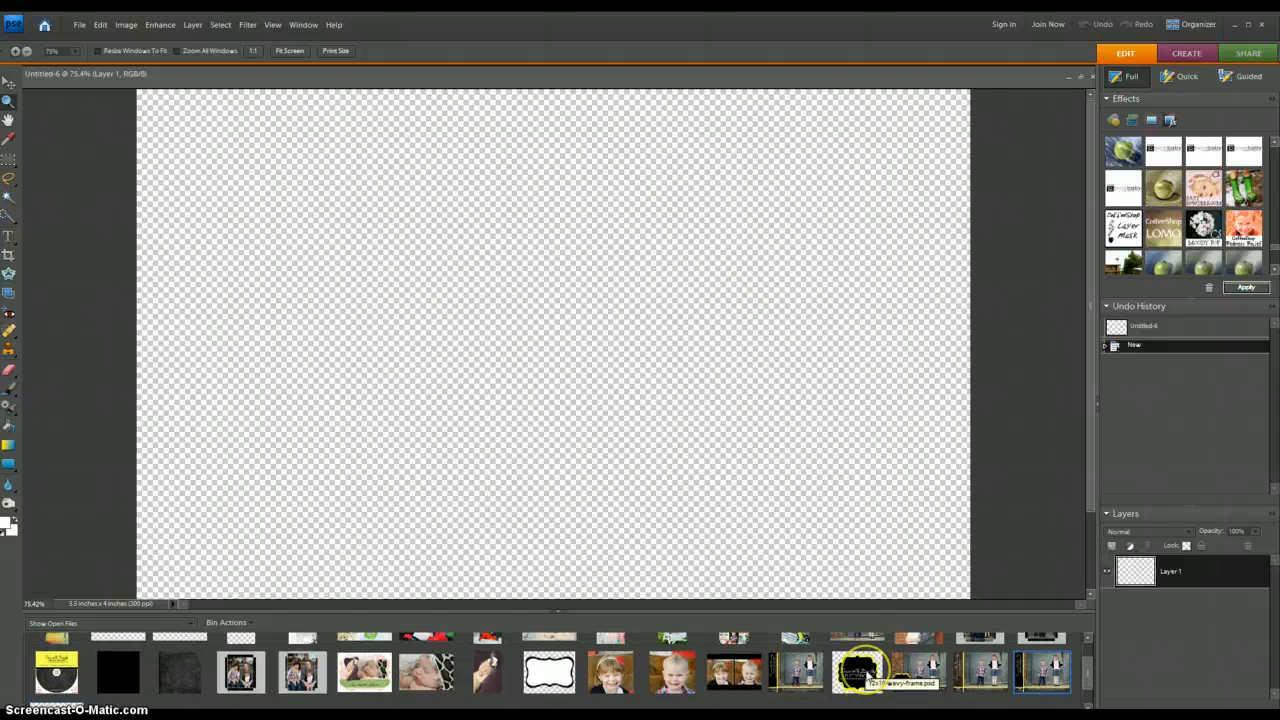
pyautogui.scroll(2, 860, 672)
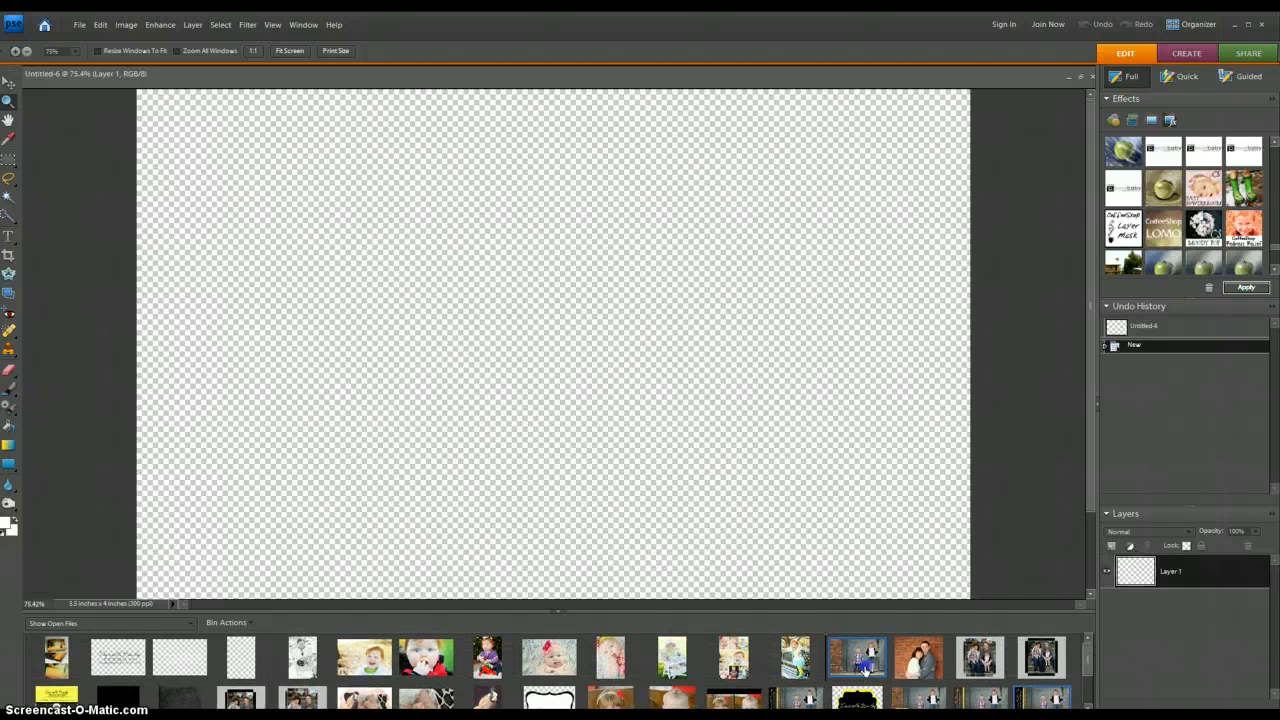
pyautogui.moveTo(865, 669); pyautogui.dragTo(866, 669)
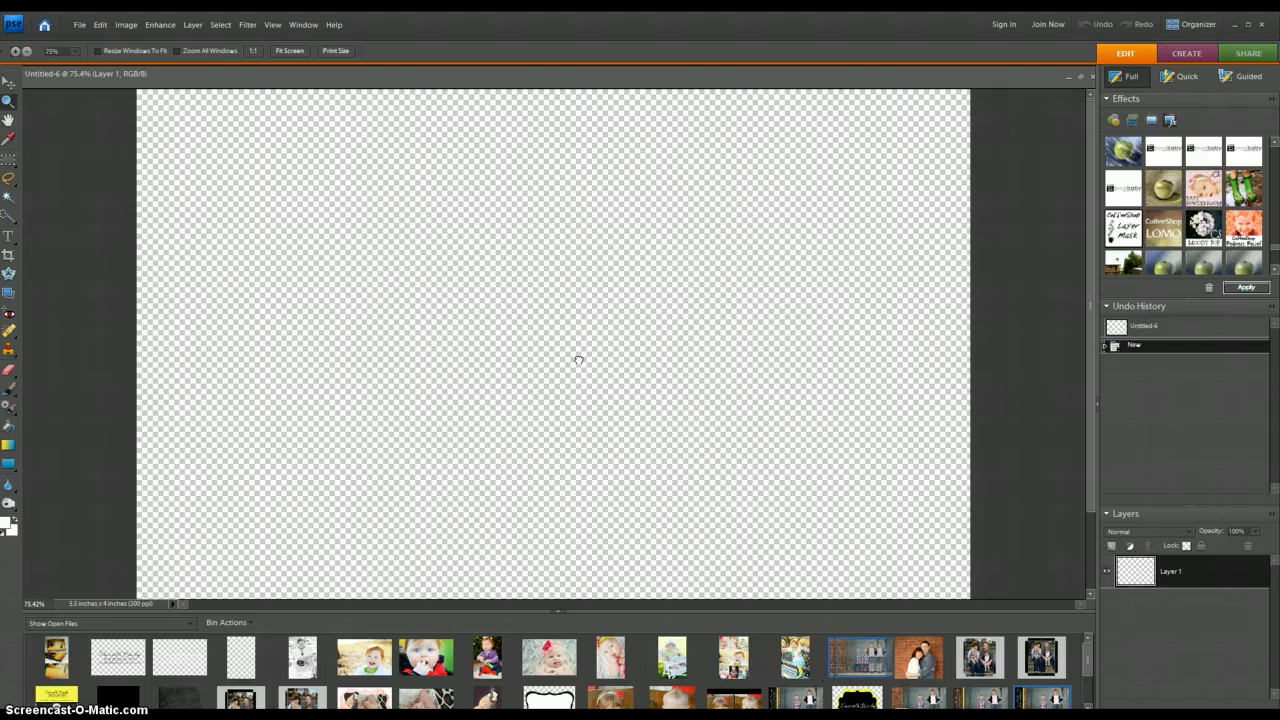
pyautogui.moveTo(578, 360); pyautogui.dragTo(577, 358)
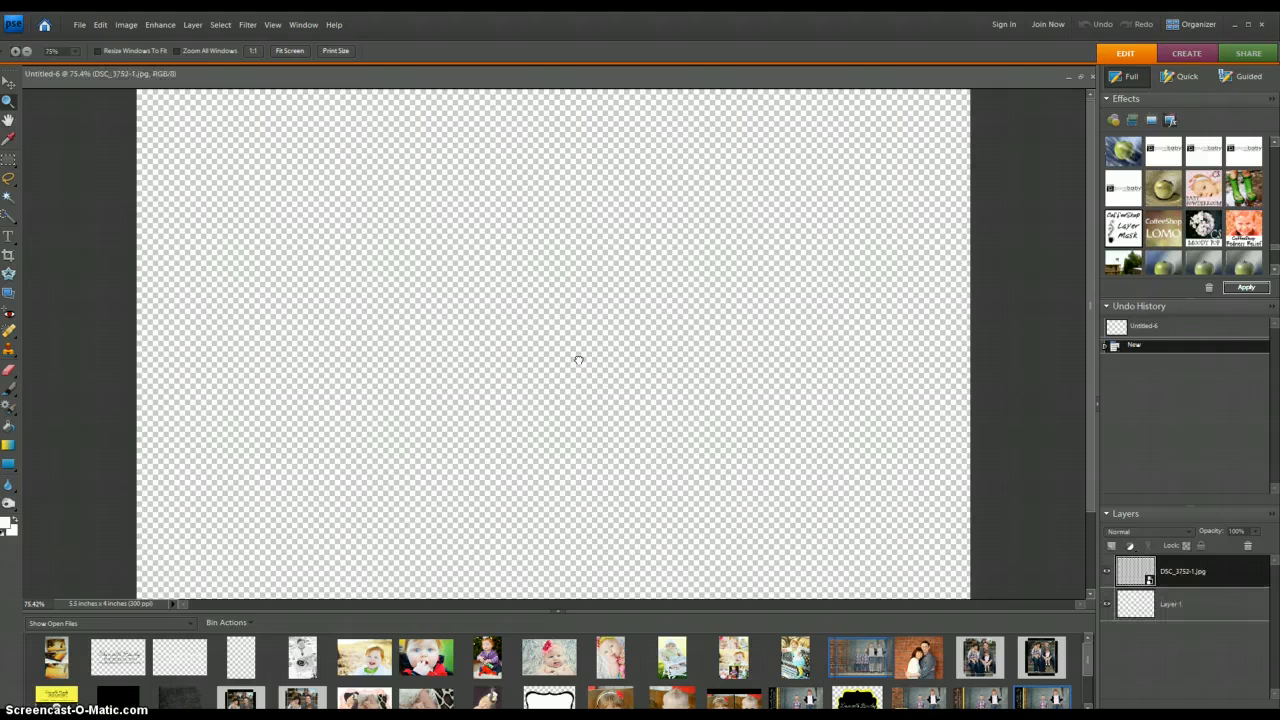
pyautogui.click(557, 610)
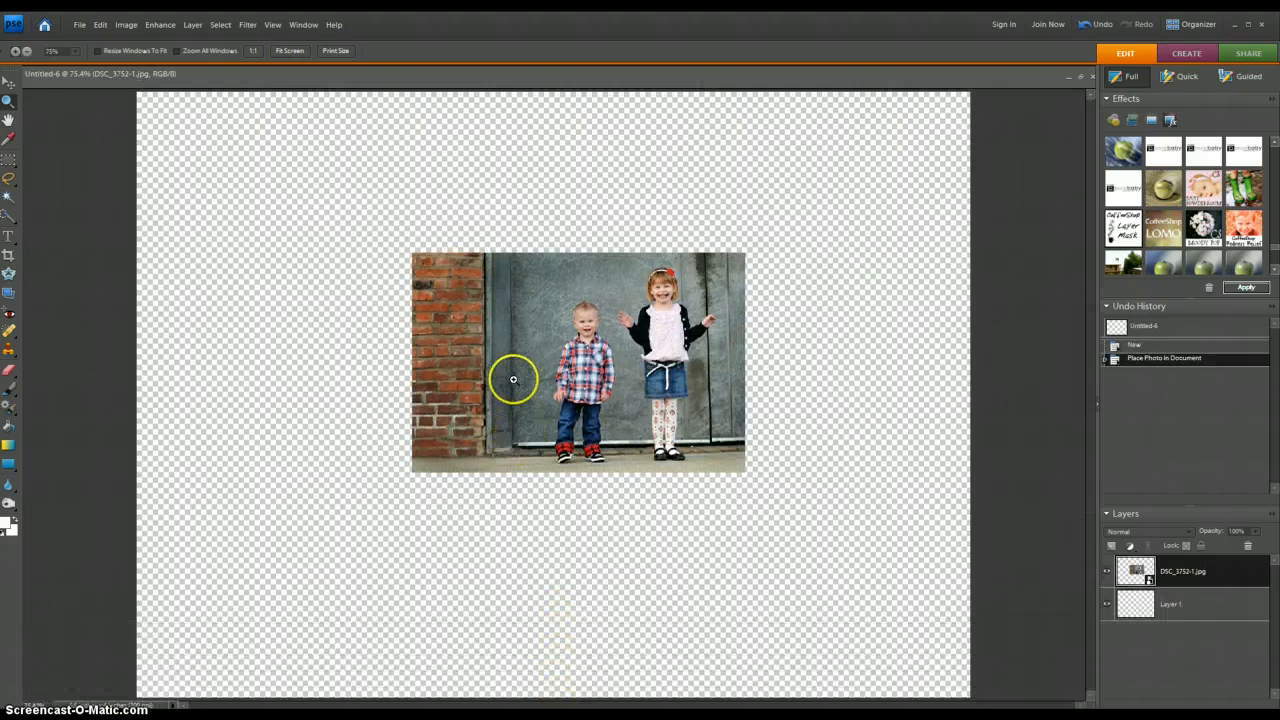
# Enlarge the photo proportionally from the canvas's upper-left corner until it covers the whole canvas, and shift it sideways to center the children.
pyautogui.click(9, 83)
pyautogui.moveTo(536, 355); pyautogui.dragTo(261, 194)
pyautogui.moveTo(470, 304); pyautogui.dragTo(927, 607)
pyautogui.moveTo(873, 485)
pyautogui.mouseDown()
pyautogui.moveTo(910, 575)
pyautogui.moveTo(873, 492)
pyautogui.mouseUp()
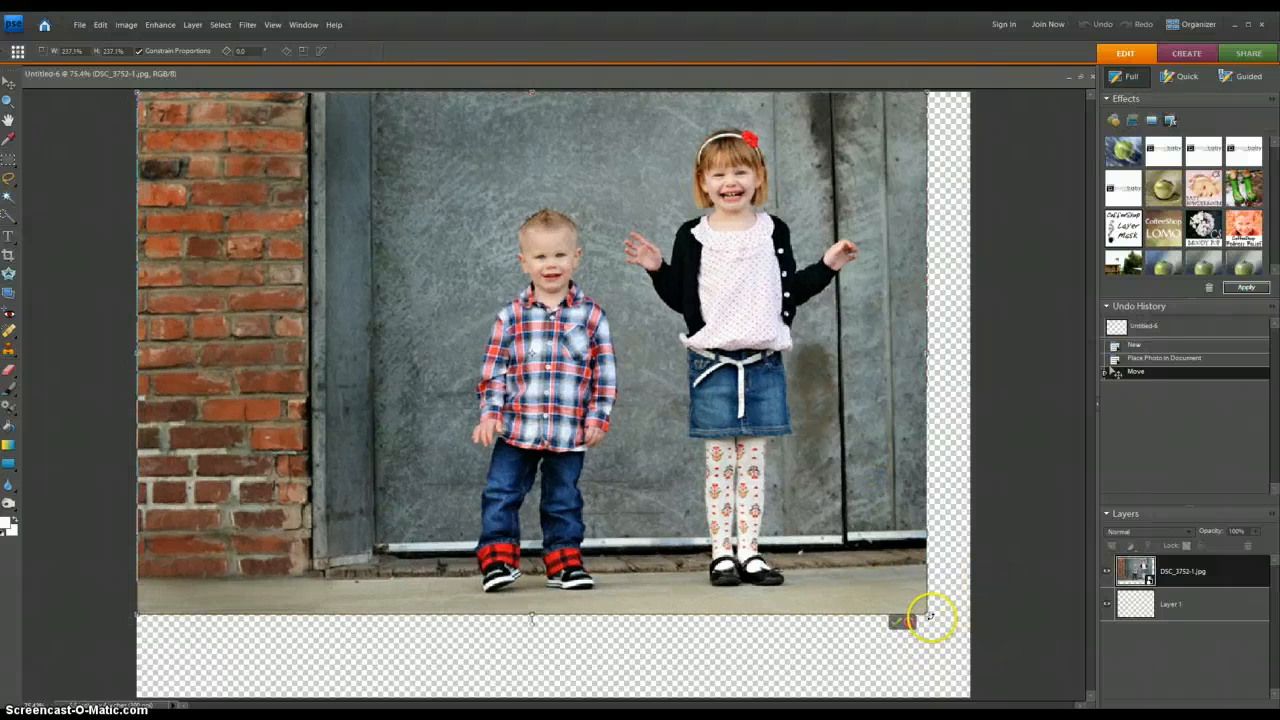
pyautogui.moveTo(927, 614); pyautogui.dragTo(1050, 695)
pyautogui.doubleClick(957, 686)
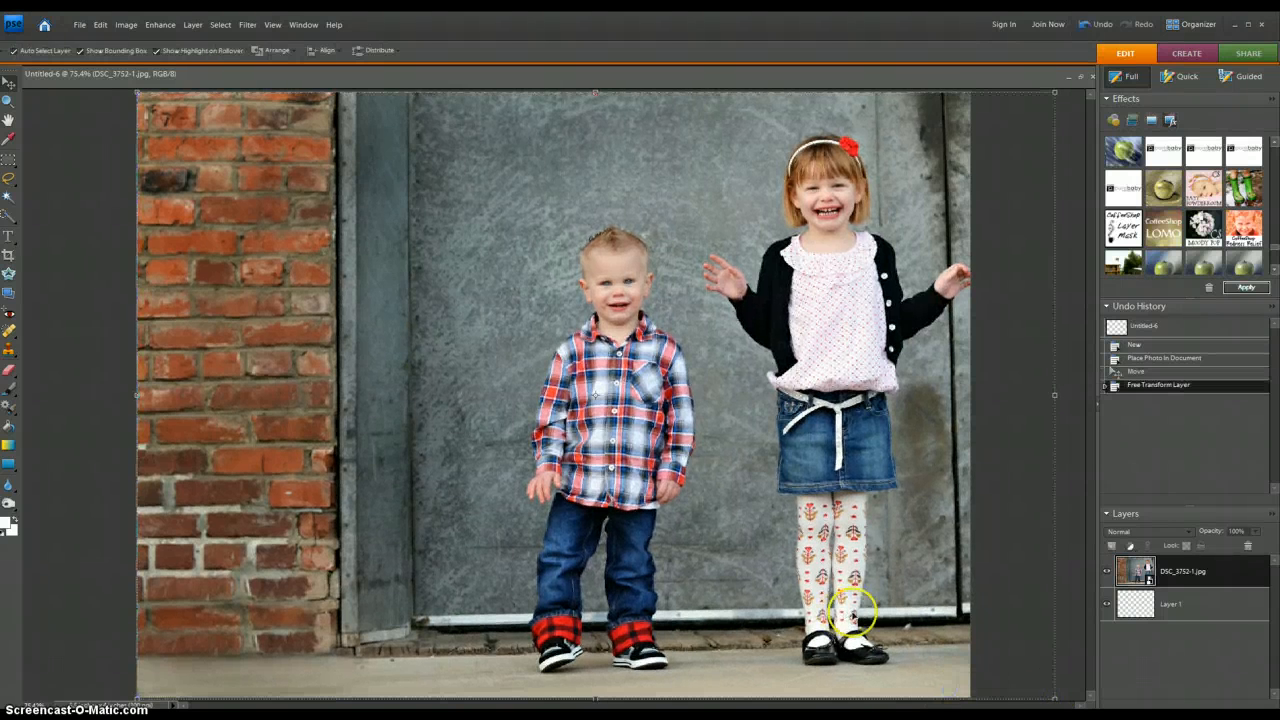
pyautogui.moveTo(775, 582); pyautogui.dragTo(729, 577)
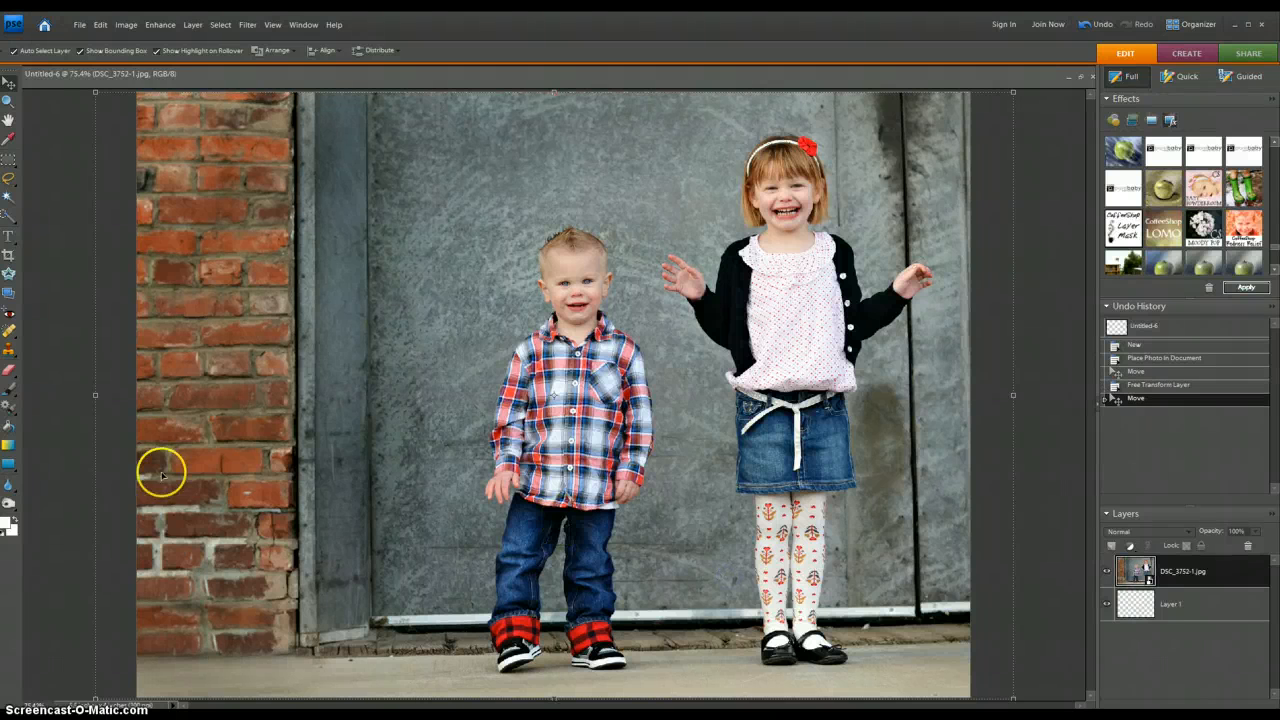
pyautogui.click(60, 484)
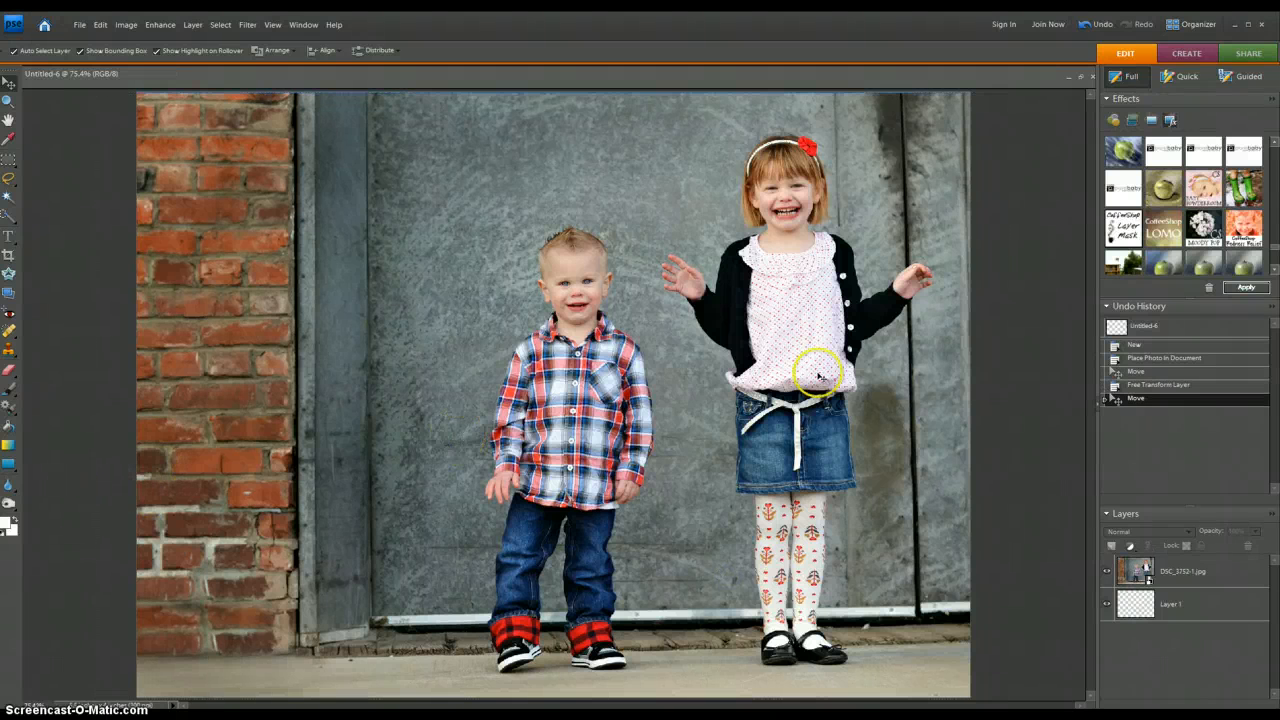
# Zoom out and switch to the finished card jenrepcardsfront3.jpg to examine its layout as a reference.
pyautogui.click(8, 100)
pyautogui.click(26, 50)
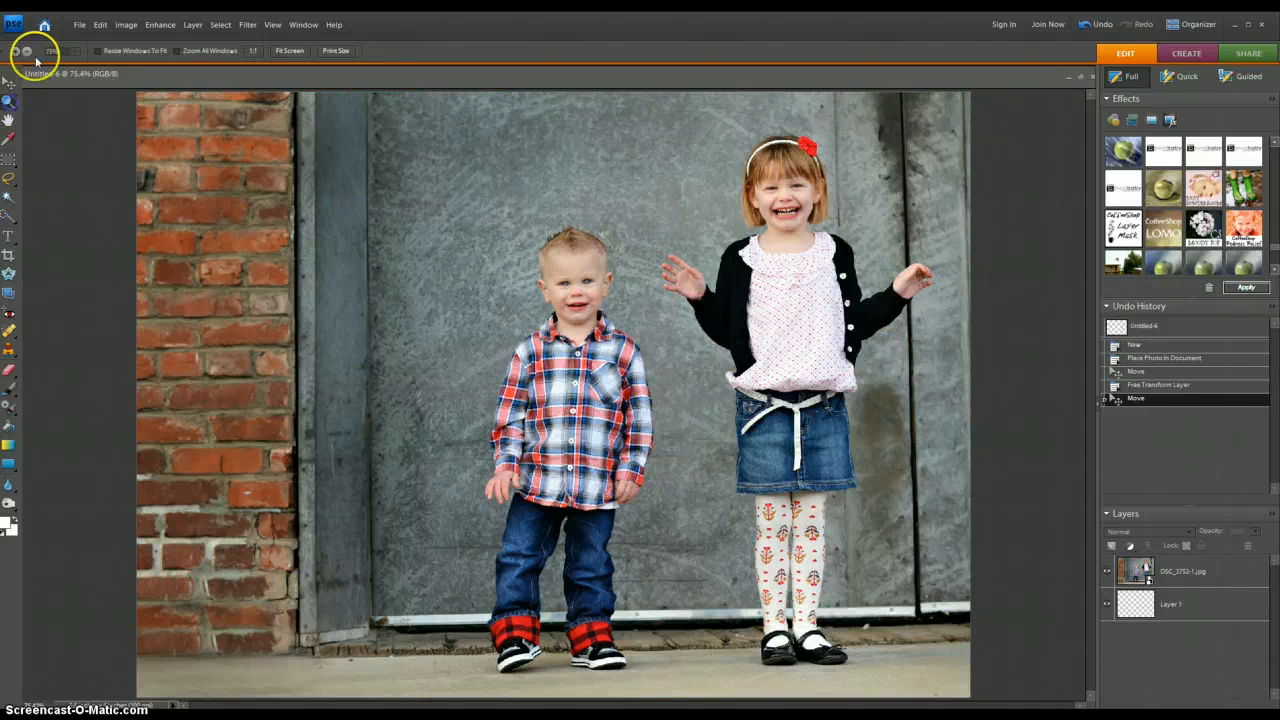
pyautogui.click(424, 254)
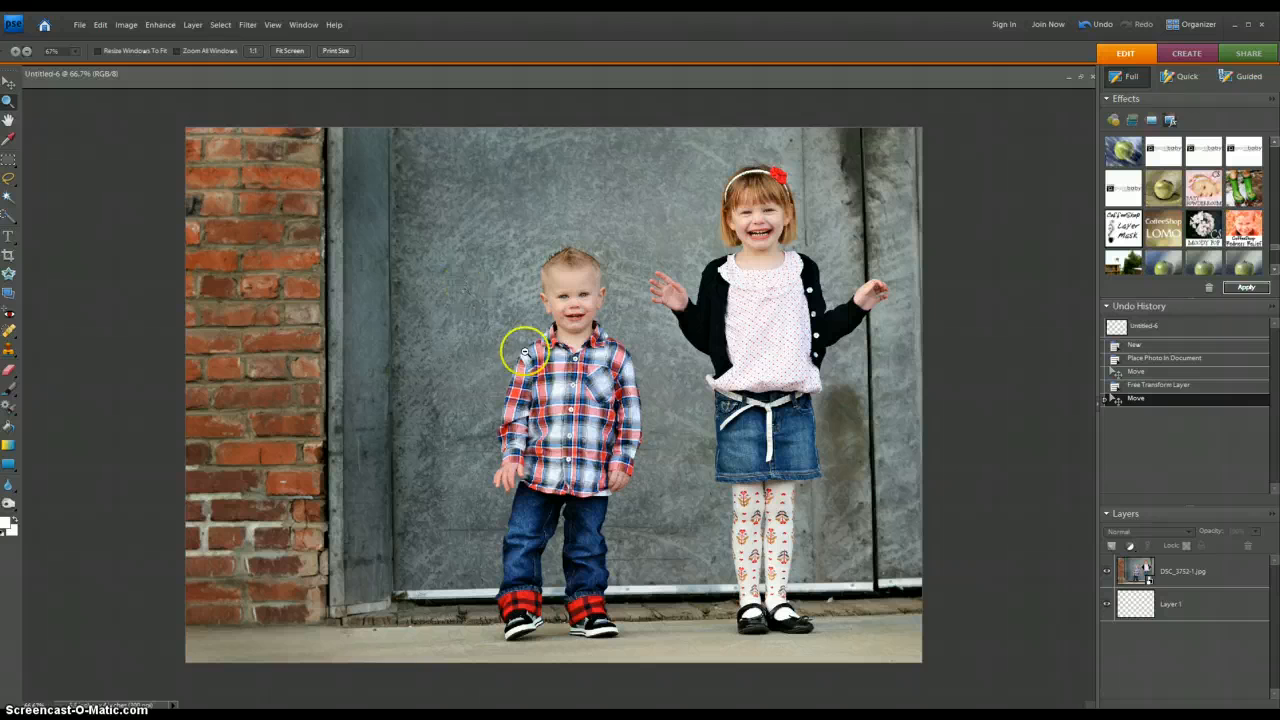
pyautogui.doubleClick(52, 715)
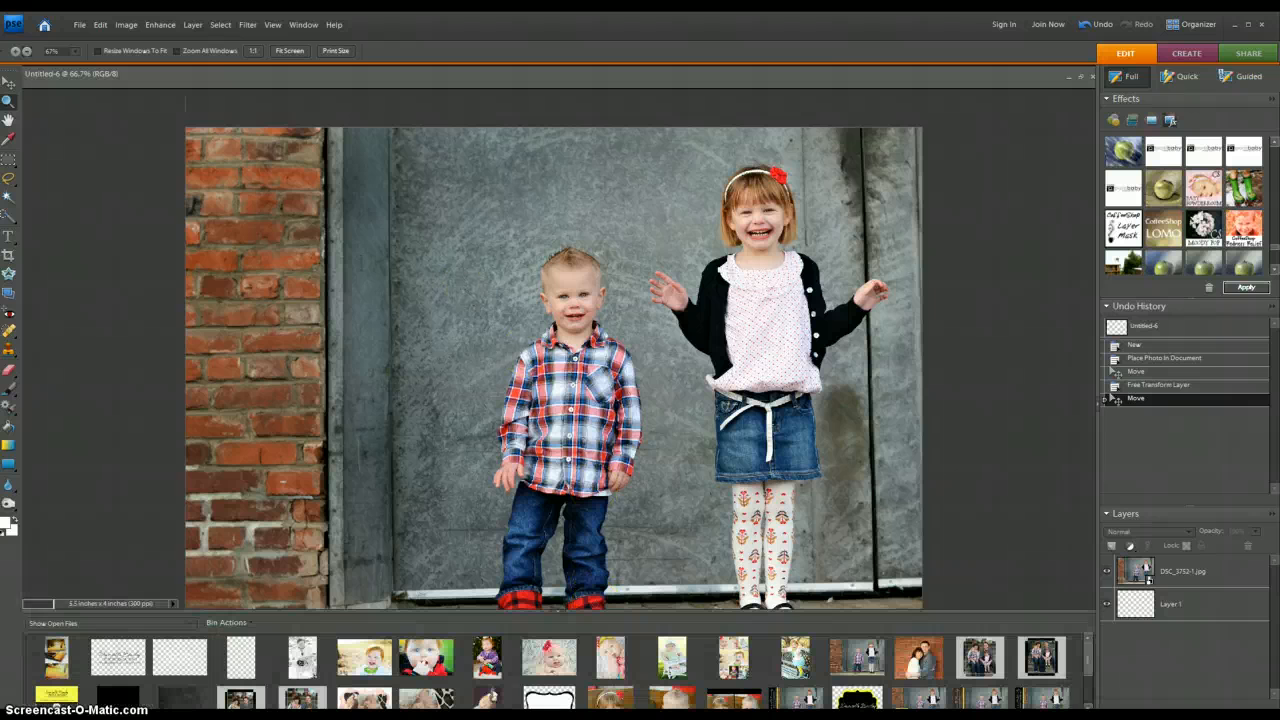
pyautogui.scroll(-3, 734, 677)
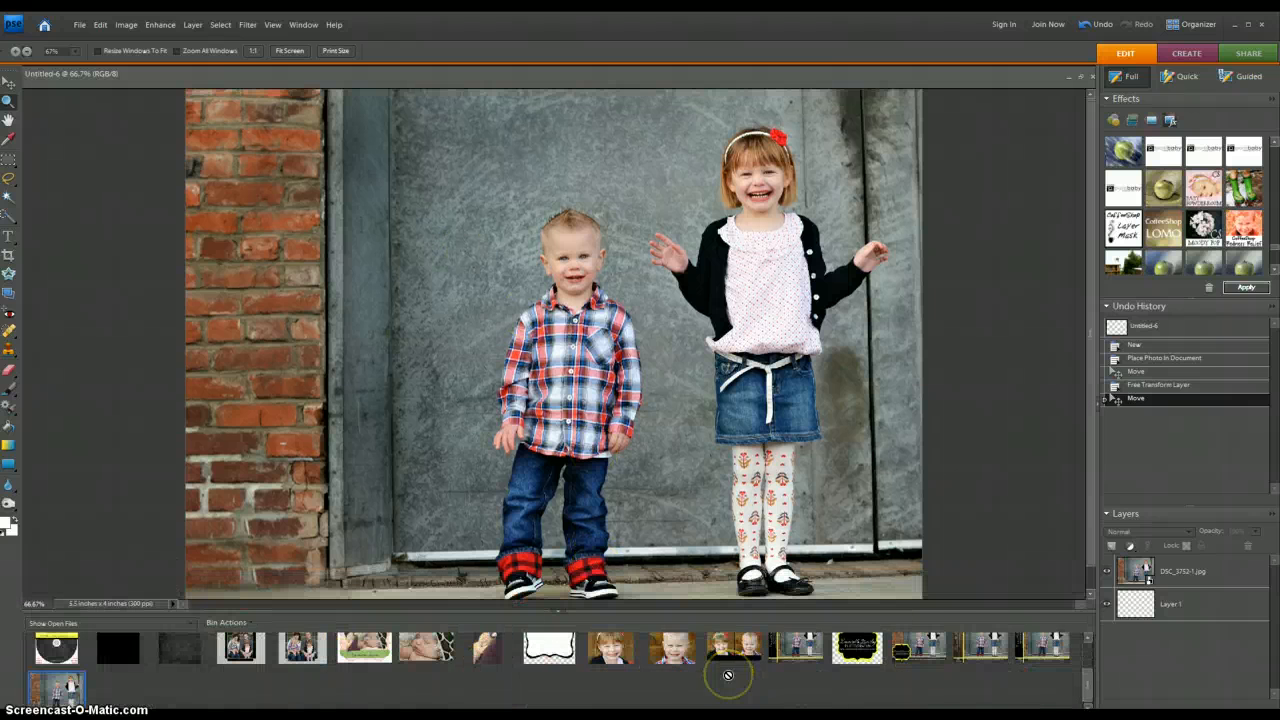
pyautogui.scroll(2, 726, 676)
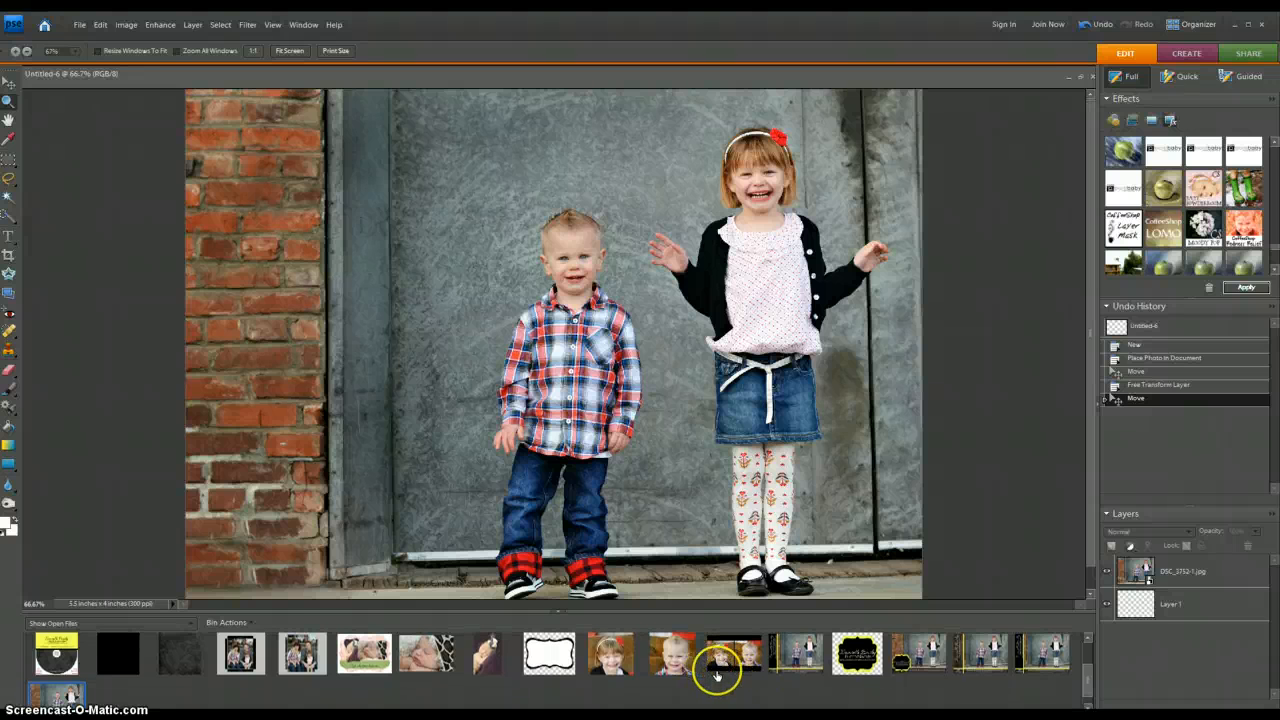
pyautogui.click(1057, 662)
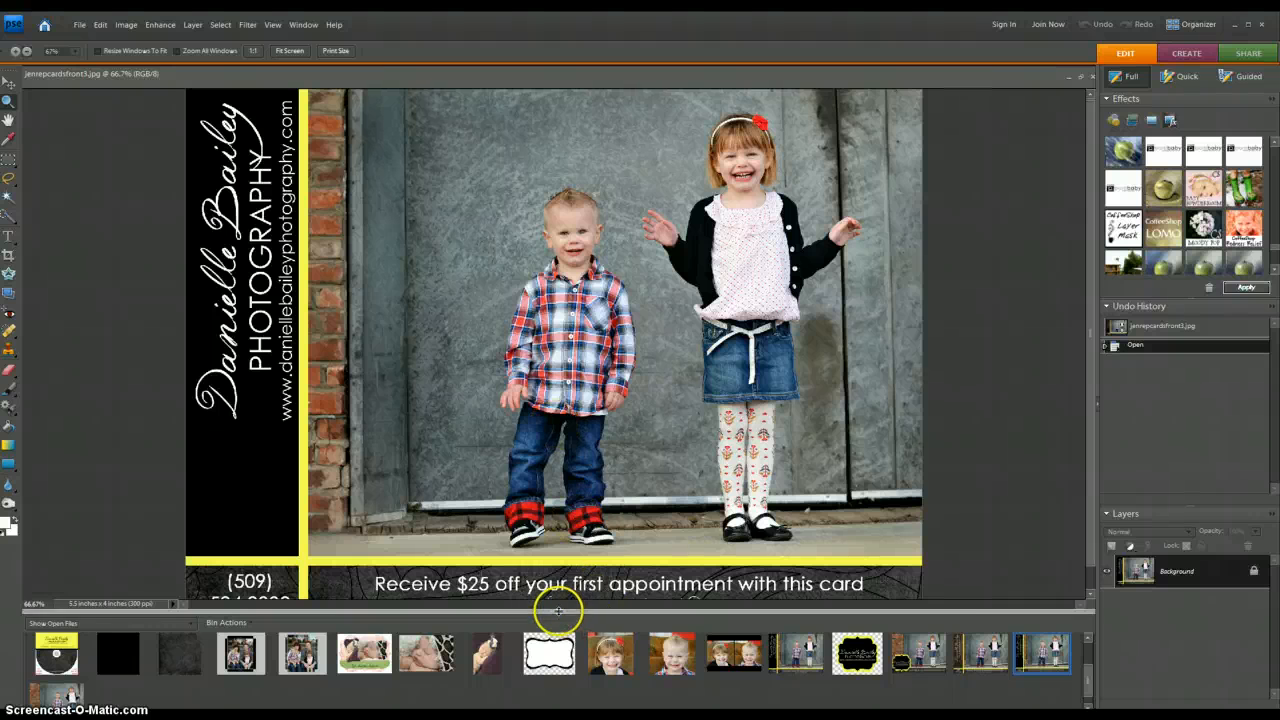
pyautogui.click(558, 609)
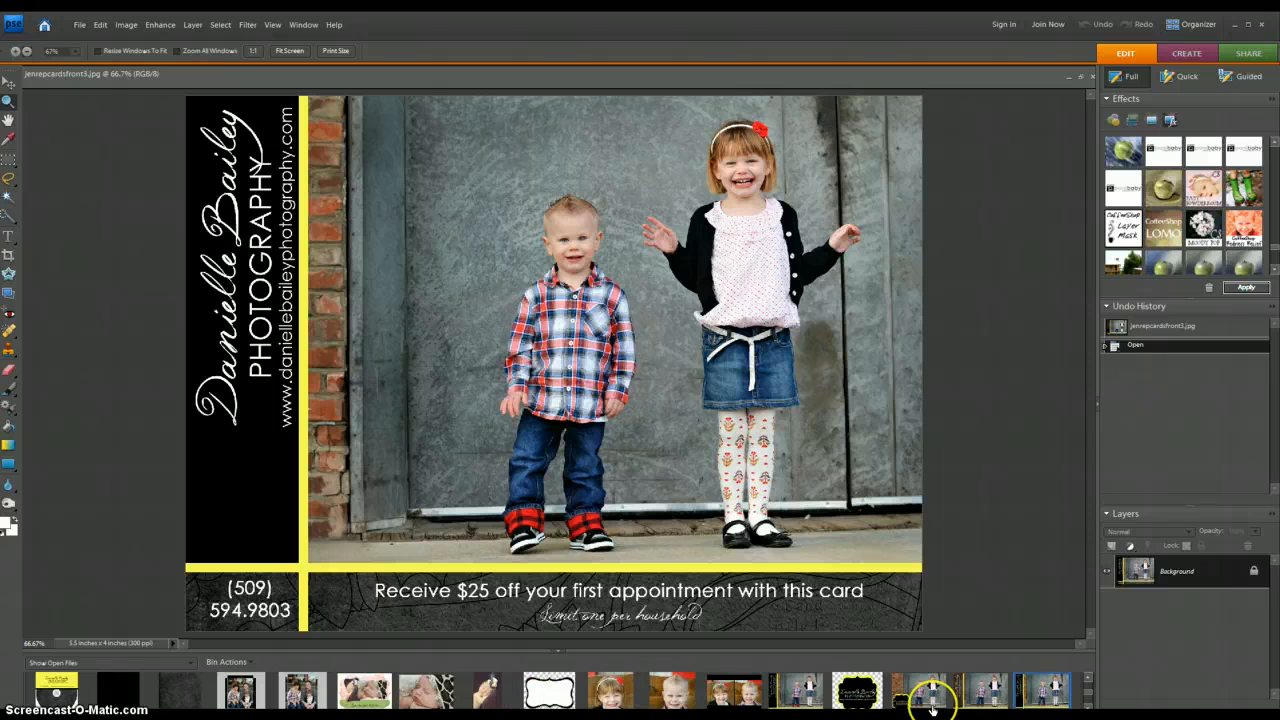
# Return to the Untitled-6 document and draw a white rectangle across the full width of the photo's bottom edge.
pyautogui.scroll(-1, 851, 686)
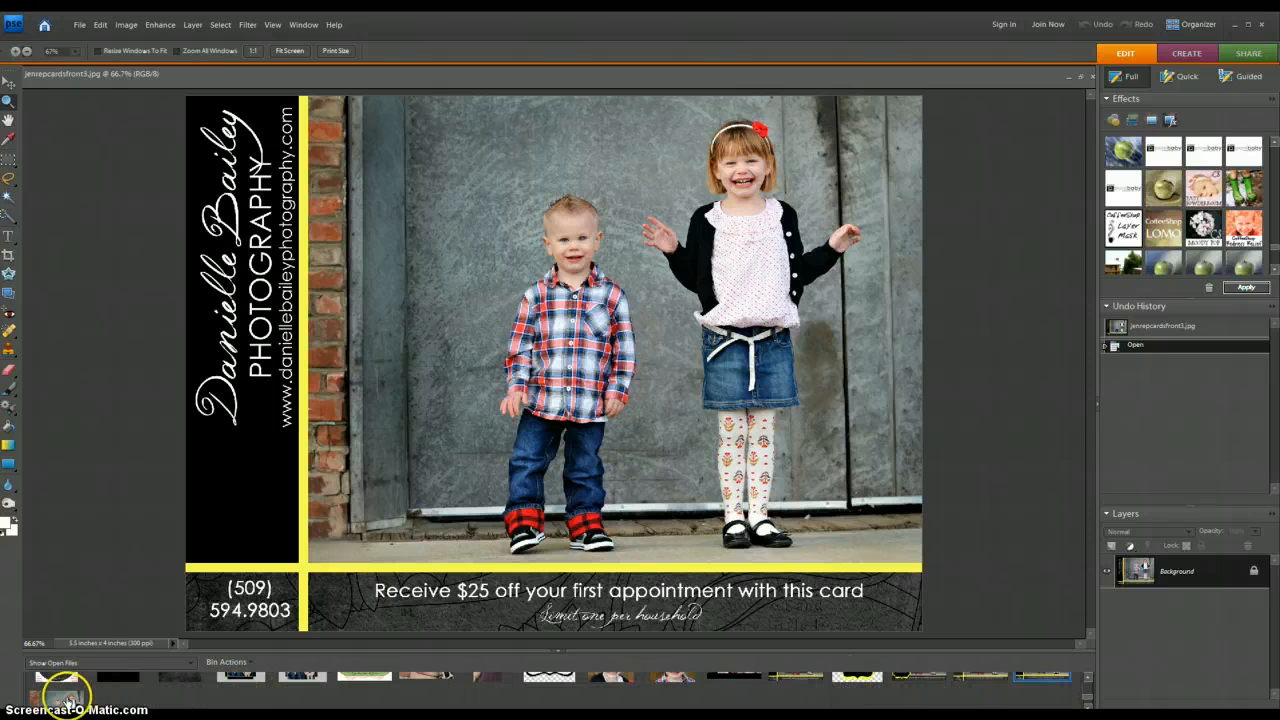
pyautogui.click(62, 697)
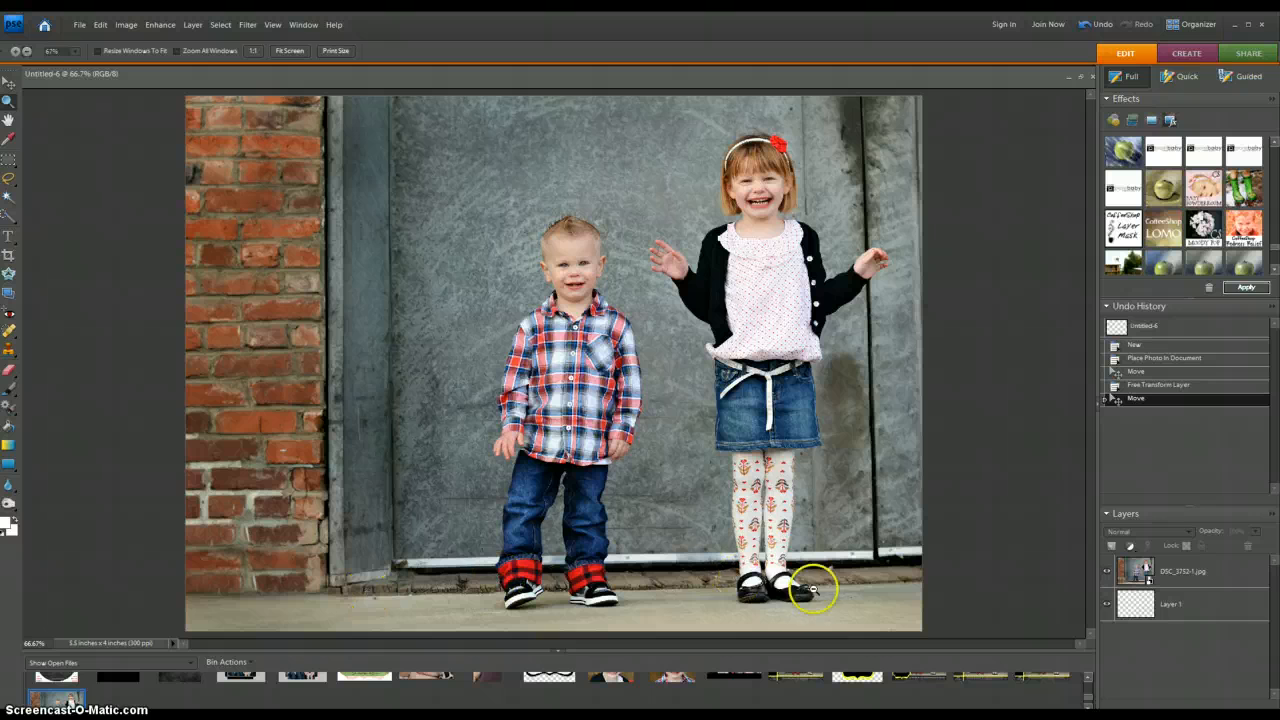
pyautogui.click(8, 465)
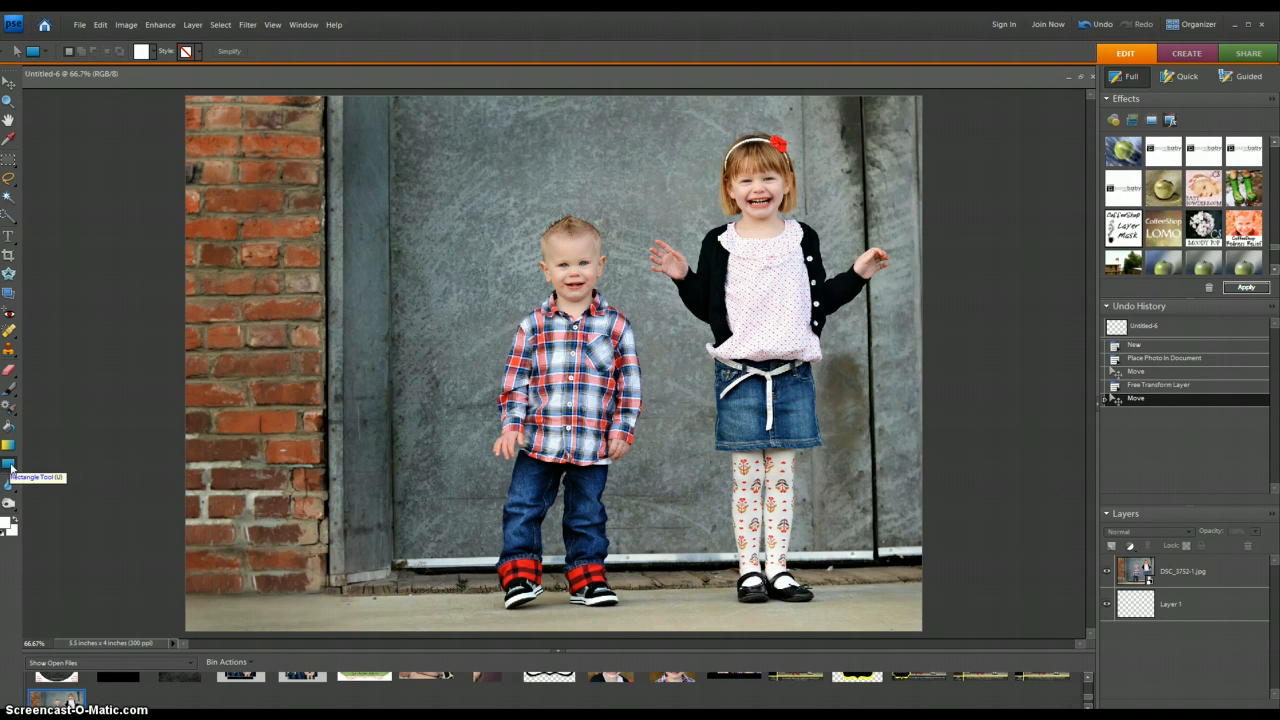
pyautogui.click(555, 649)
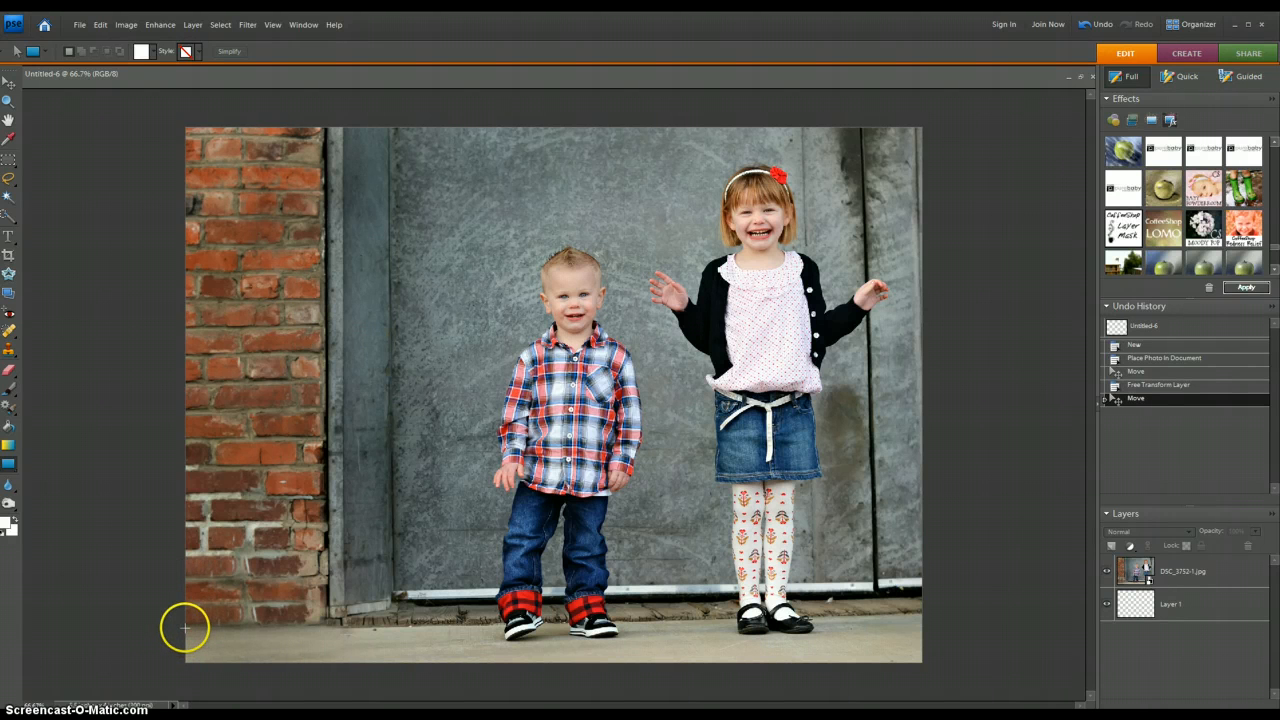
pyautogui.moveTo(184, 627); pyautogui.dragTo(922, 662)
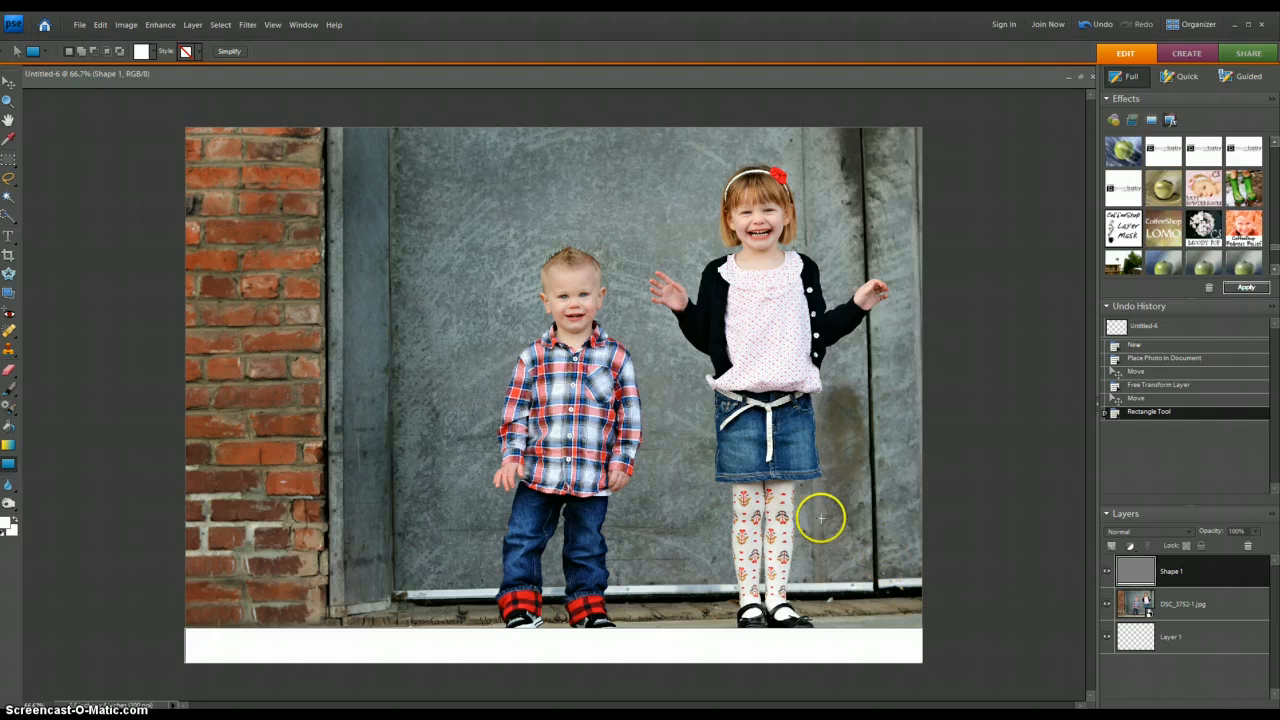
# Move the photo layer slightly upward so the children's shoes sit above the white strip.
pyautogui.click(10, 83)
pyautogui.click(515, 370)
pyautogui.moveTo(515, 370); pyautogui.dragTo(515, 347)
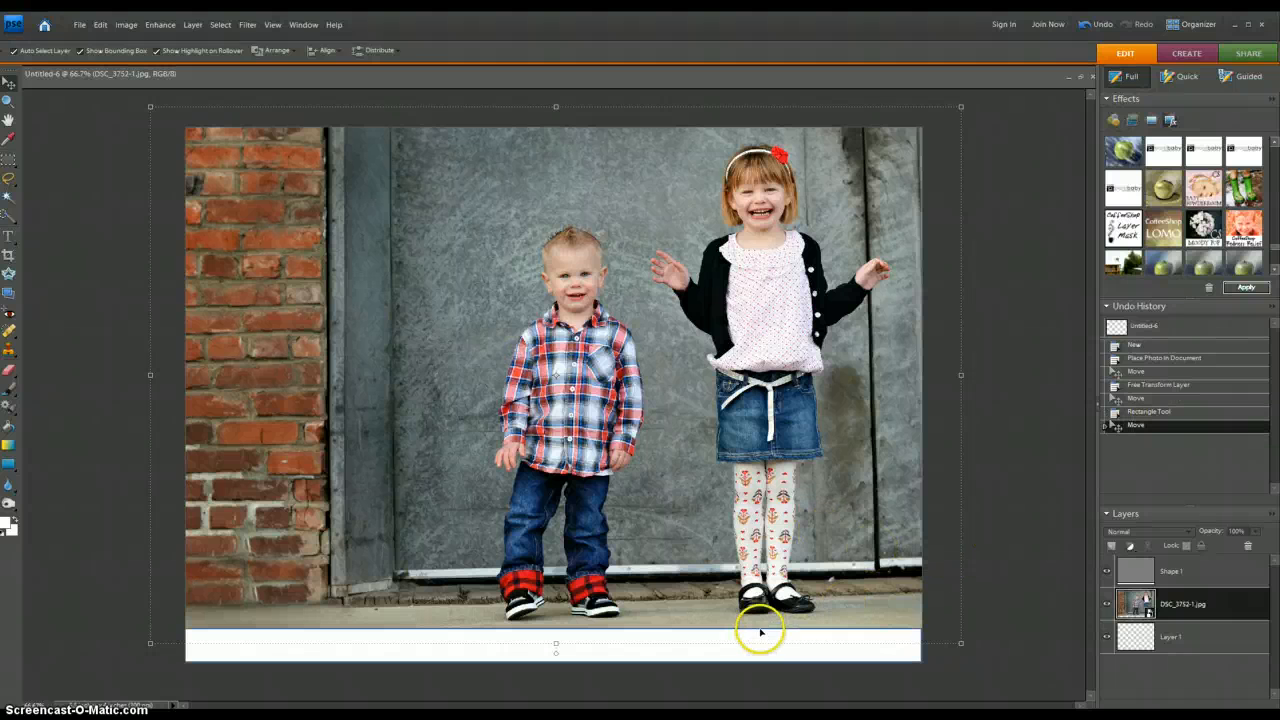
pyautogui.click(1011, 603)
pyautogui.moveTo(714, 517); pyautogui.dragTo(722, 514)
pyautogui.click(1012, 519)
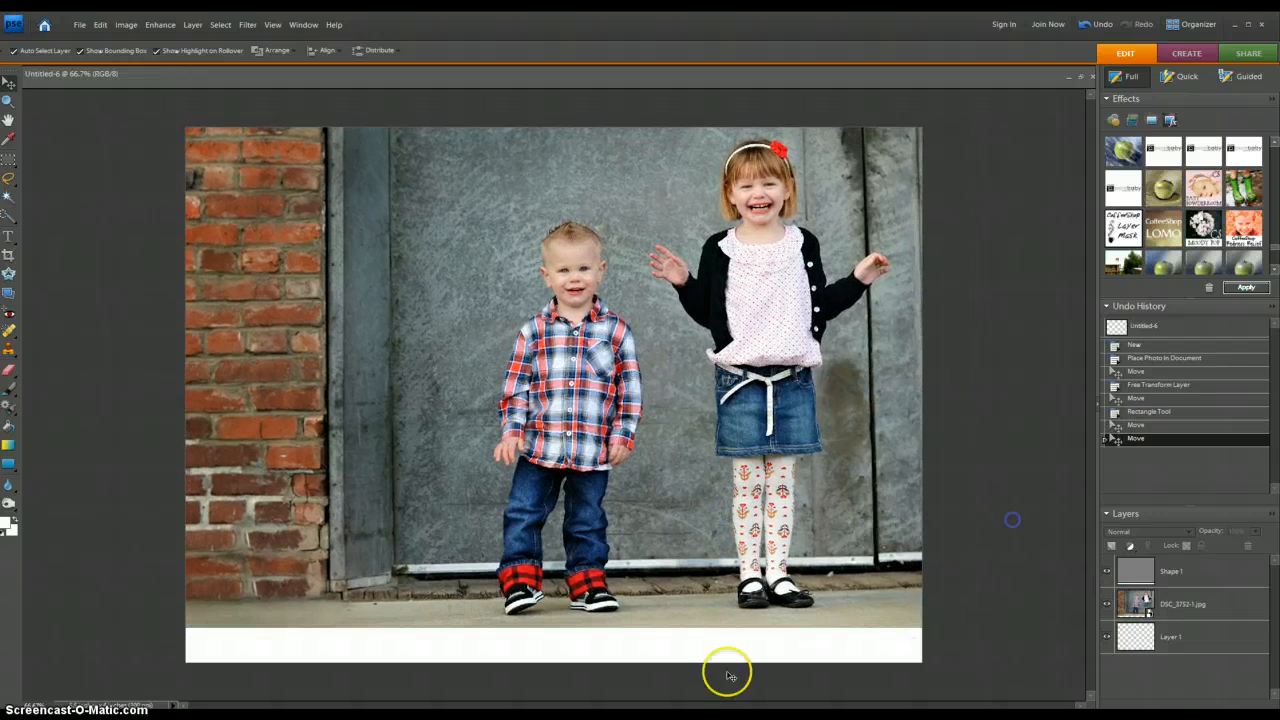
# Stretch the white strip upward to 130% of its height, keeping its bottom edge on the canvas border.
pyautogui.click(591, 650)
pyautogui.moveTo(554, 627); pyautogui.dragTo(554, 617)
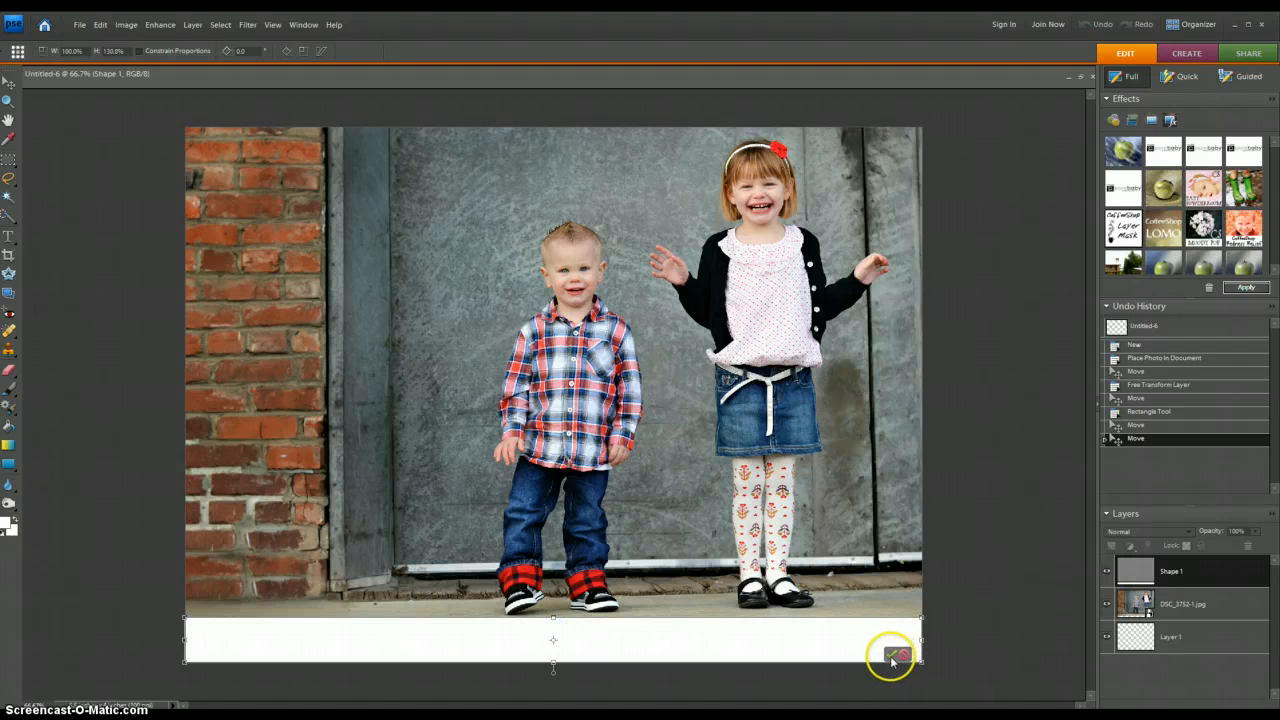
pyautogui.click(891, 658)
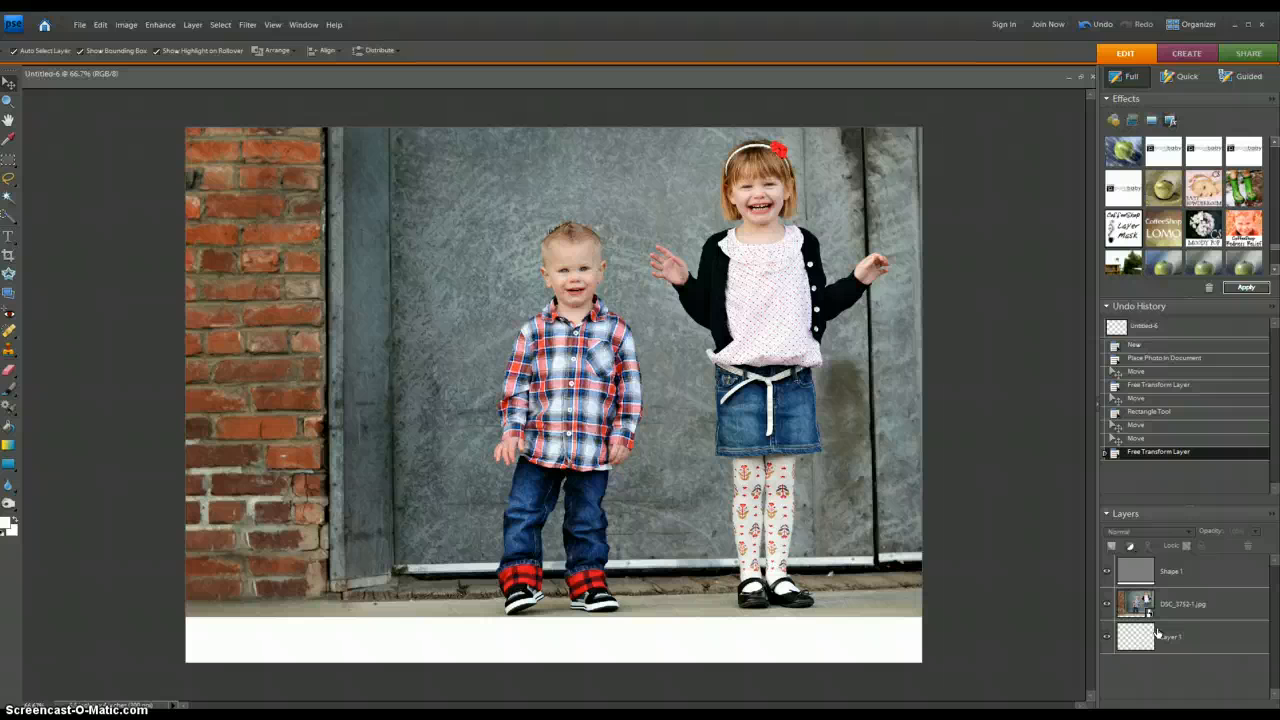
# Place the black-tonal-floral.jpg pattern into the document directly above the Shape 1 layer.
pyautogui.click(1106, 610)
pyautogui.click(1195, 575)
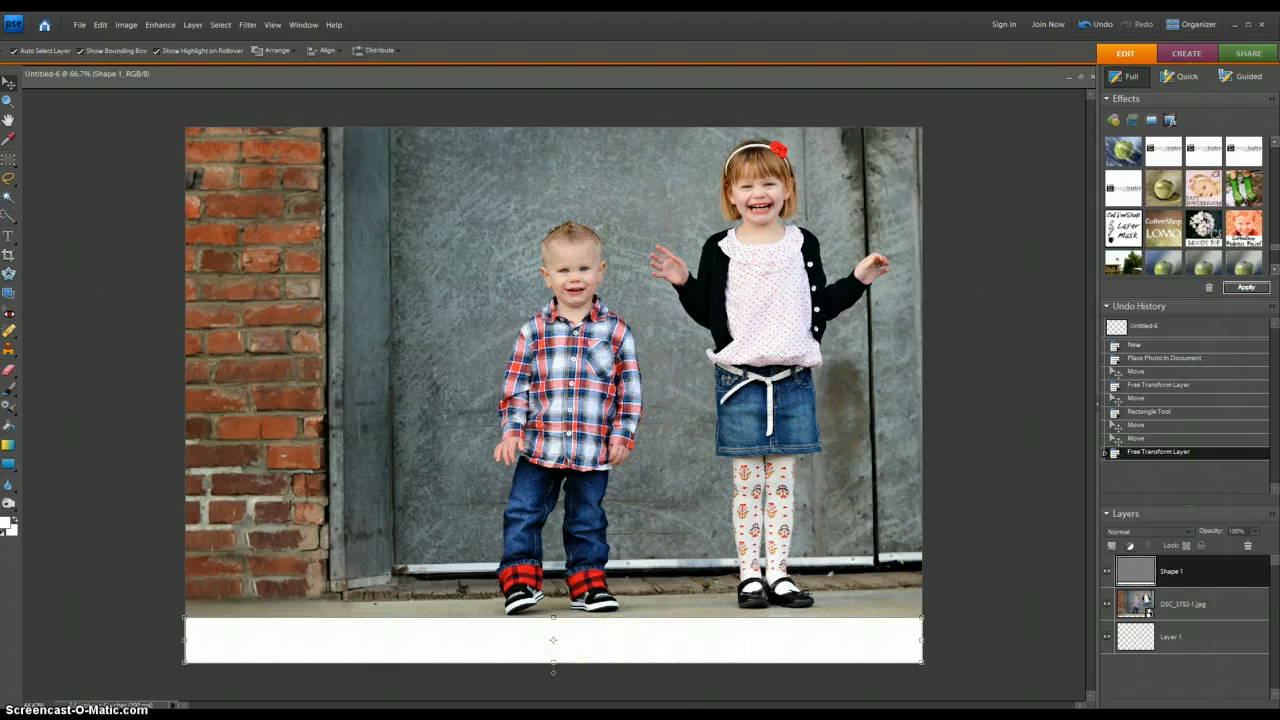
pyautogui.click(40, 705)
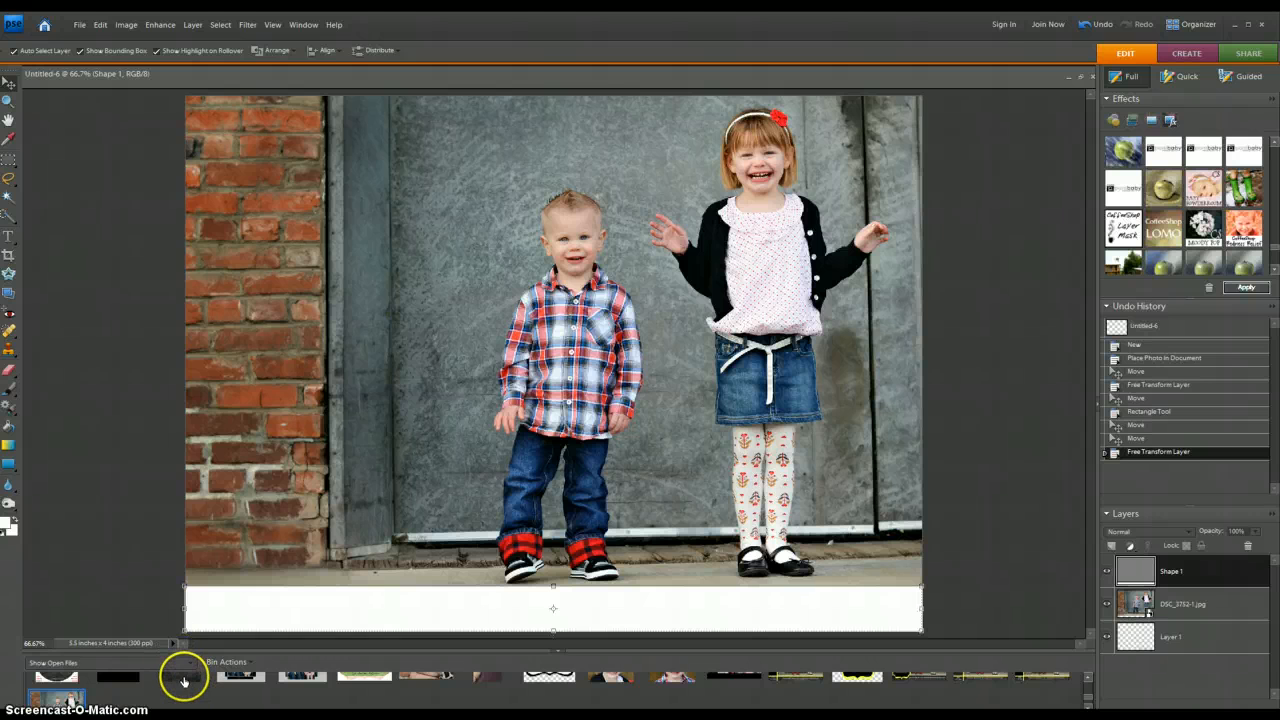
pyautogui.moveTo(184, 682); pyautogui.dragTo(372, 563)
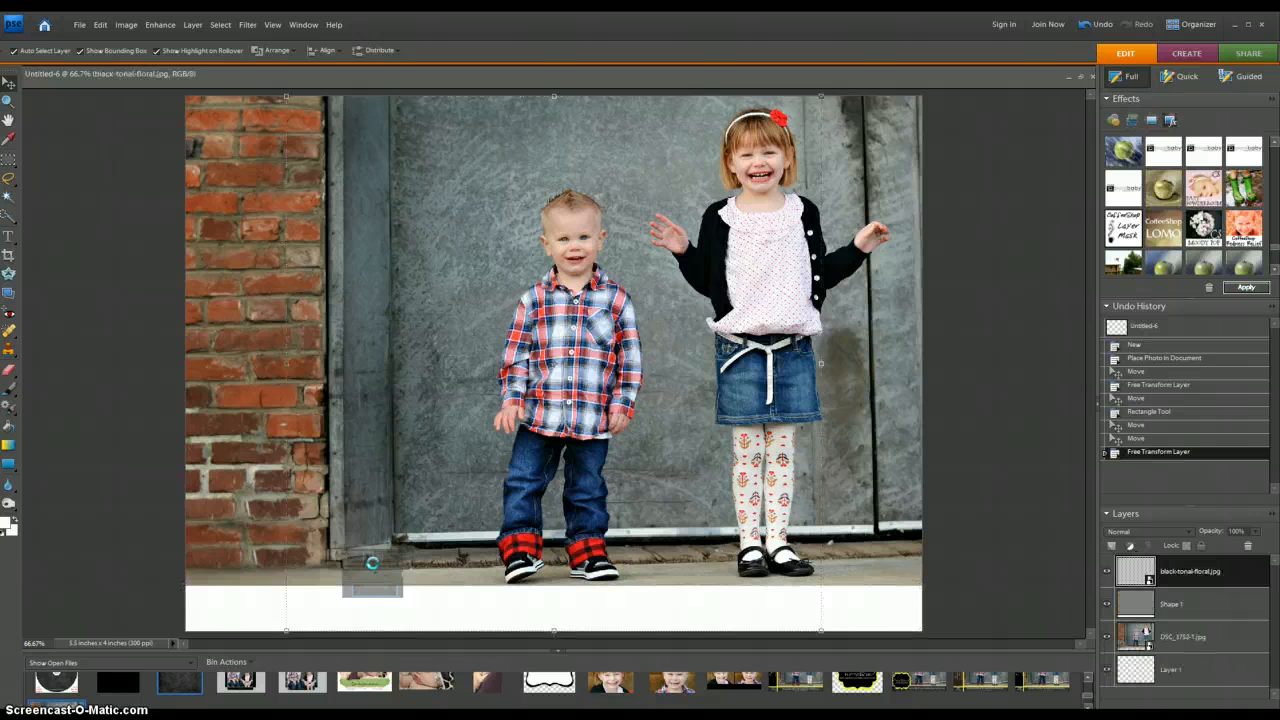
# Move the black floral pattern to the canvas's left edge and enlarge it proportionally until it spans the full canvas width and covers the strip.
pyautogui.click(557, 649)
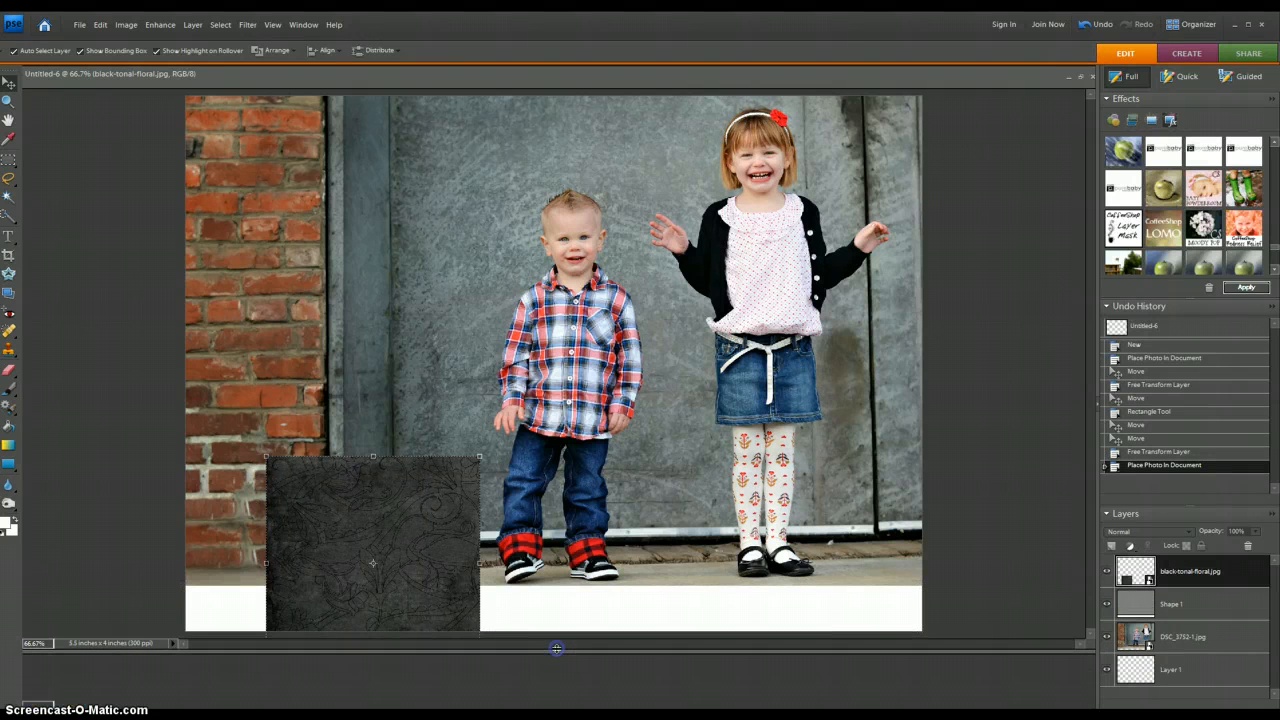
pyautogui.moveTo(460, 585); pyautogui.dragTo(367, 344)
pyautogui.moveTo(388, 463); pyautogui.dragTo(843, 662)
pyautogui.moveTo(648, 547); pyautogui.dragTo(648, 547)
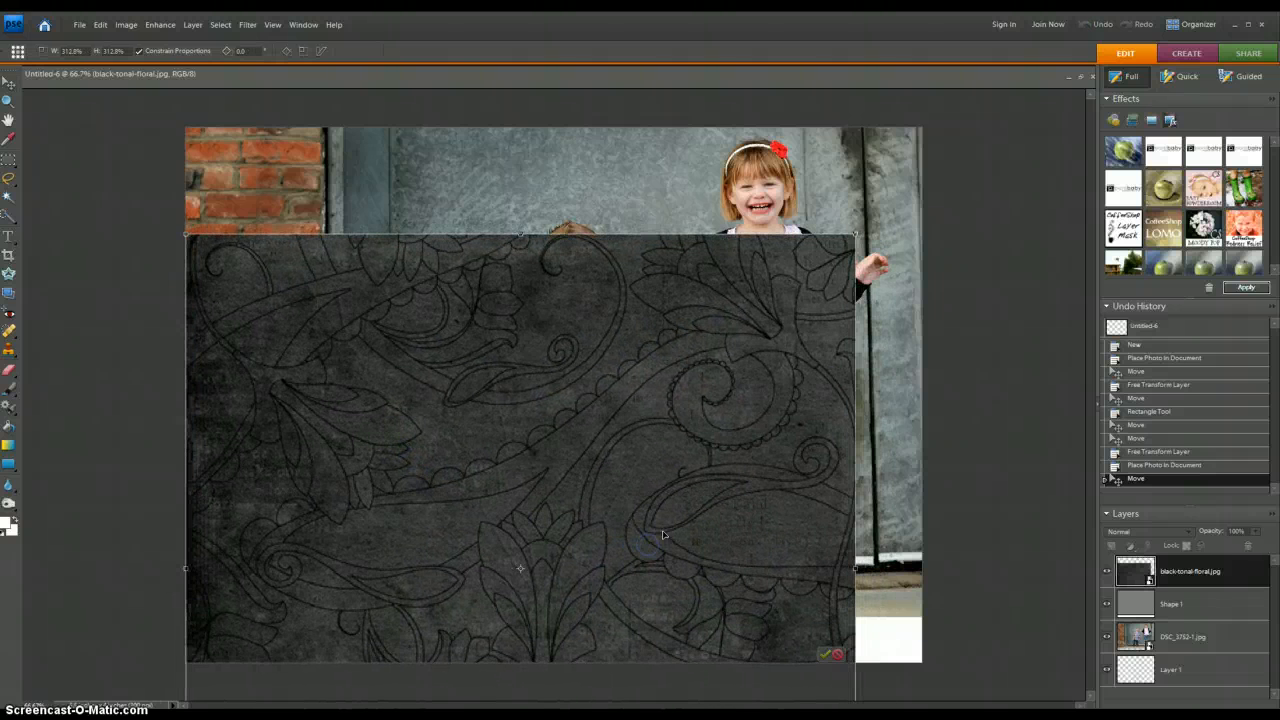
pyautogui.moveTo(855, 237); pyautogui.dragTo(943, 148)
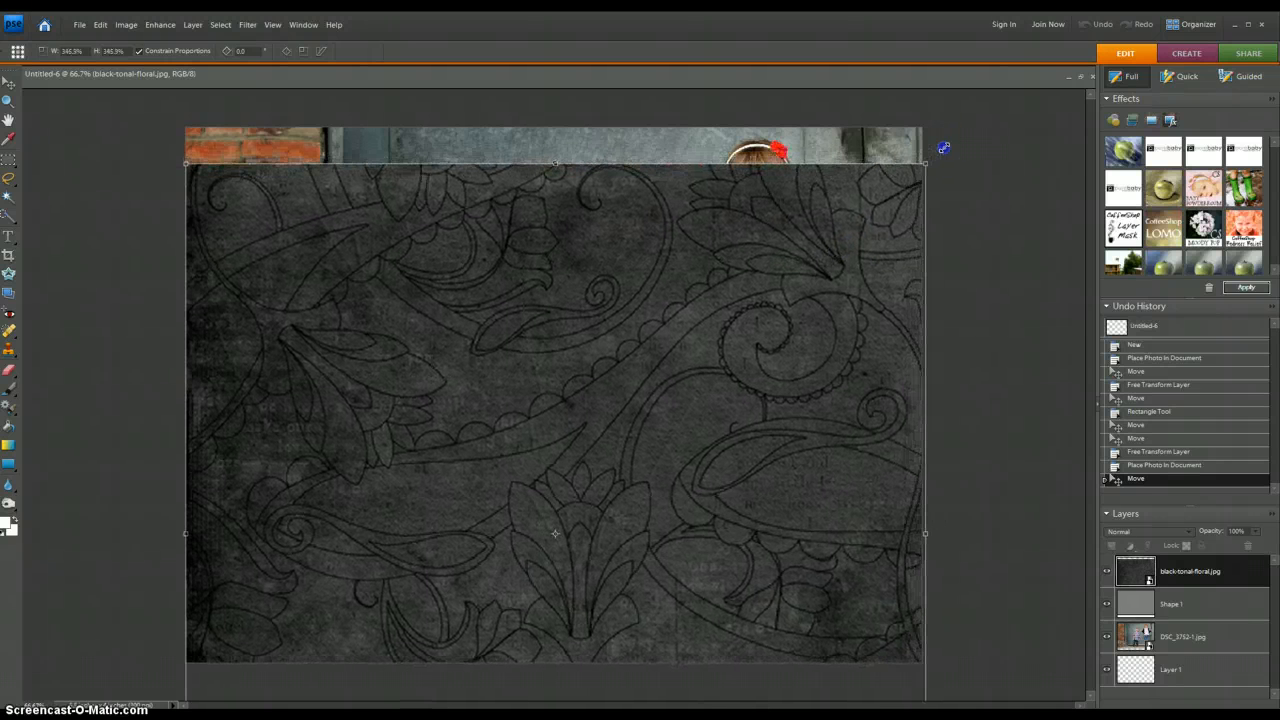
pyautogui.click(894, 657)
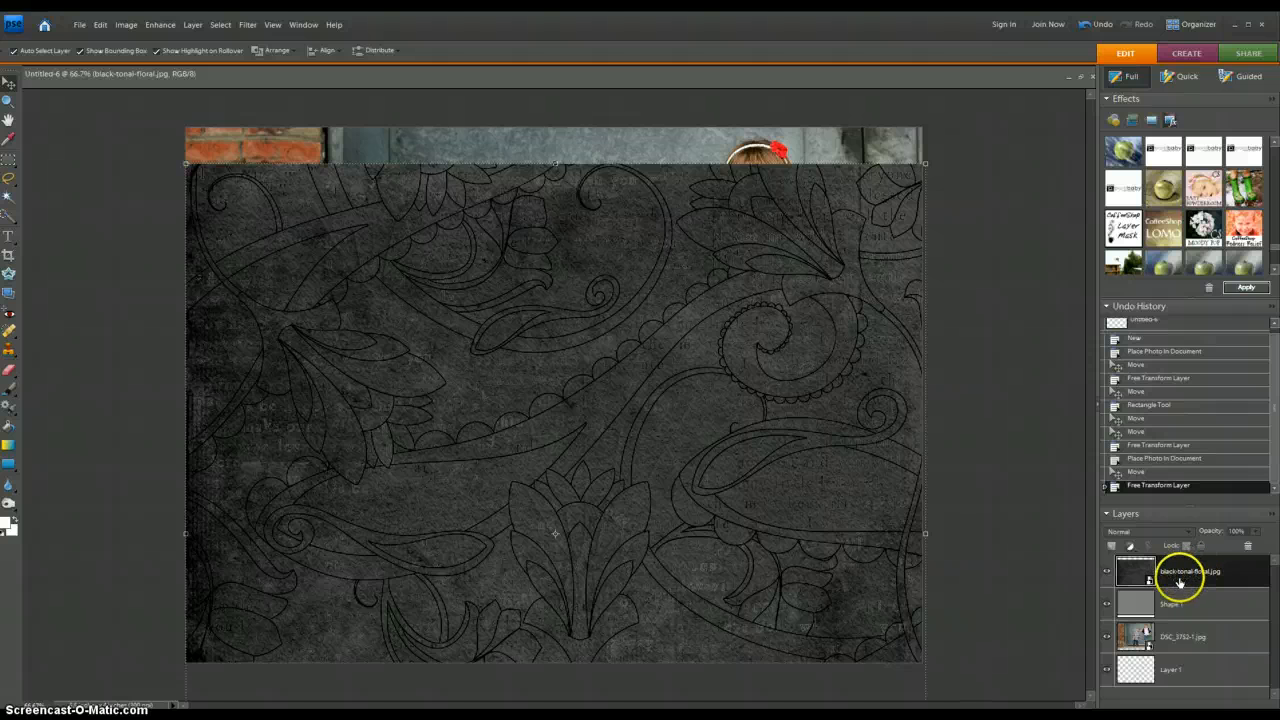
# Clip the floral pattern to the Shape 1 layer and slightly adjust its position within the strip.
pyautogui.keyDown('alt'); pyautogui.click(1180, 587); pyautogui.keyUp('alt')
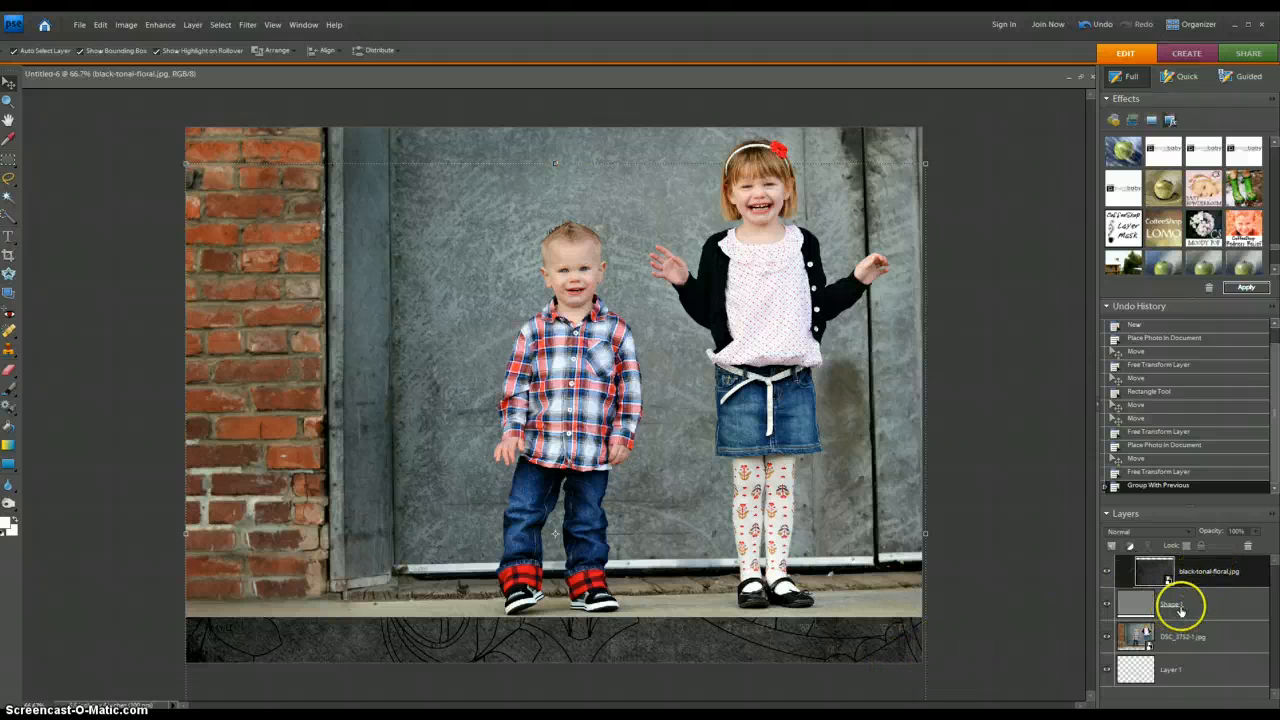
pyautogui.moveTo(876, 647)
pyautogui.mouseDown()
pyautogui.moveTo(885, 627)
pyautogui.moveTo(886, 649)
pyautogui.mouseUp()
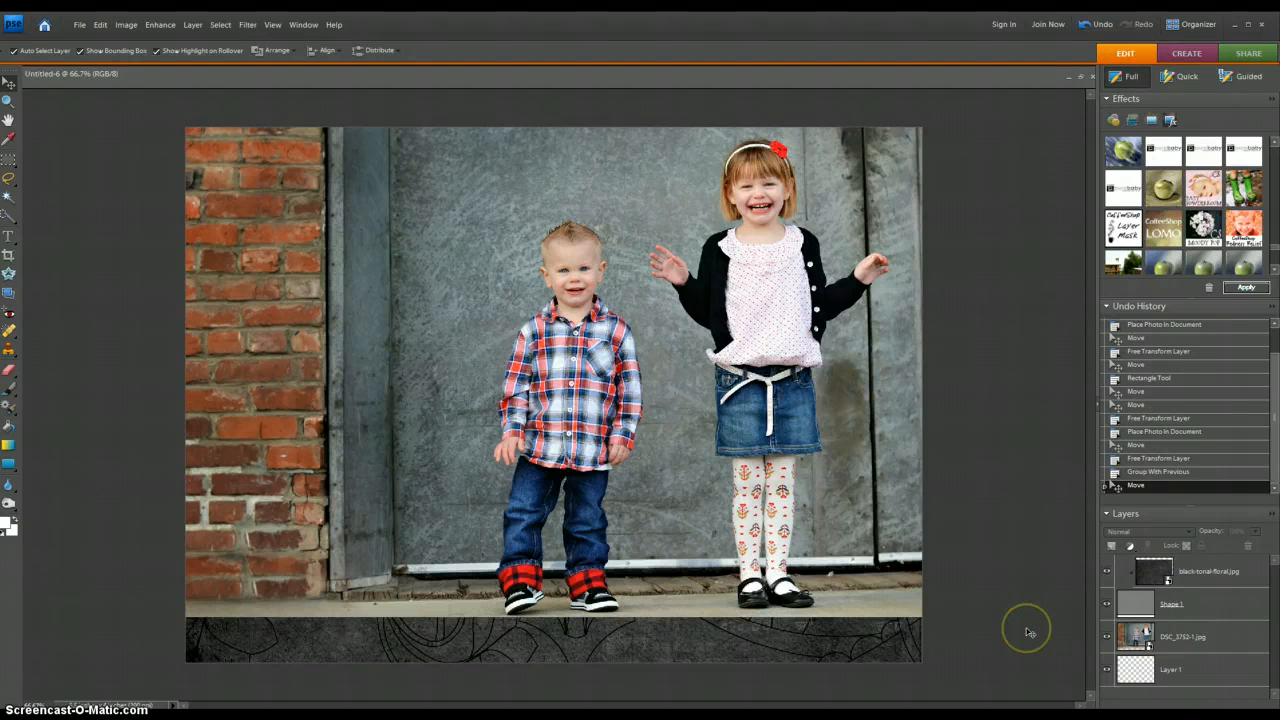
# Move the photo slightly upward and scale it down proportionally from both corners, to about 97% each time, keeping the area above the strip covered.
pyautogui.moveTo(646, 446); pyautogui.dragTo(646, 443)
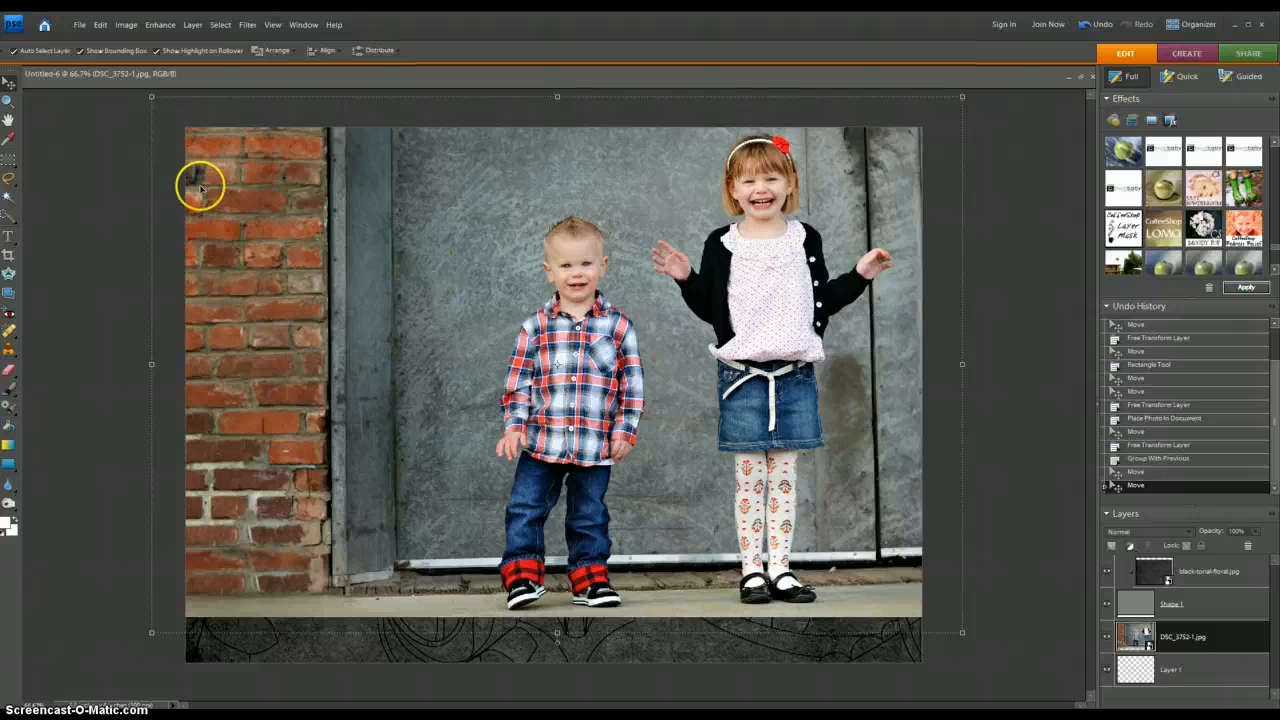
pyautogui.moveTo(151, 95); pyautogui.dragTo(178, 114)
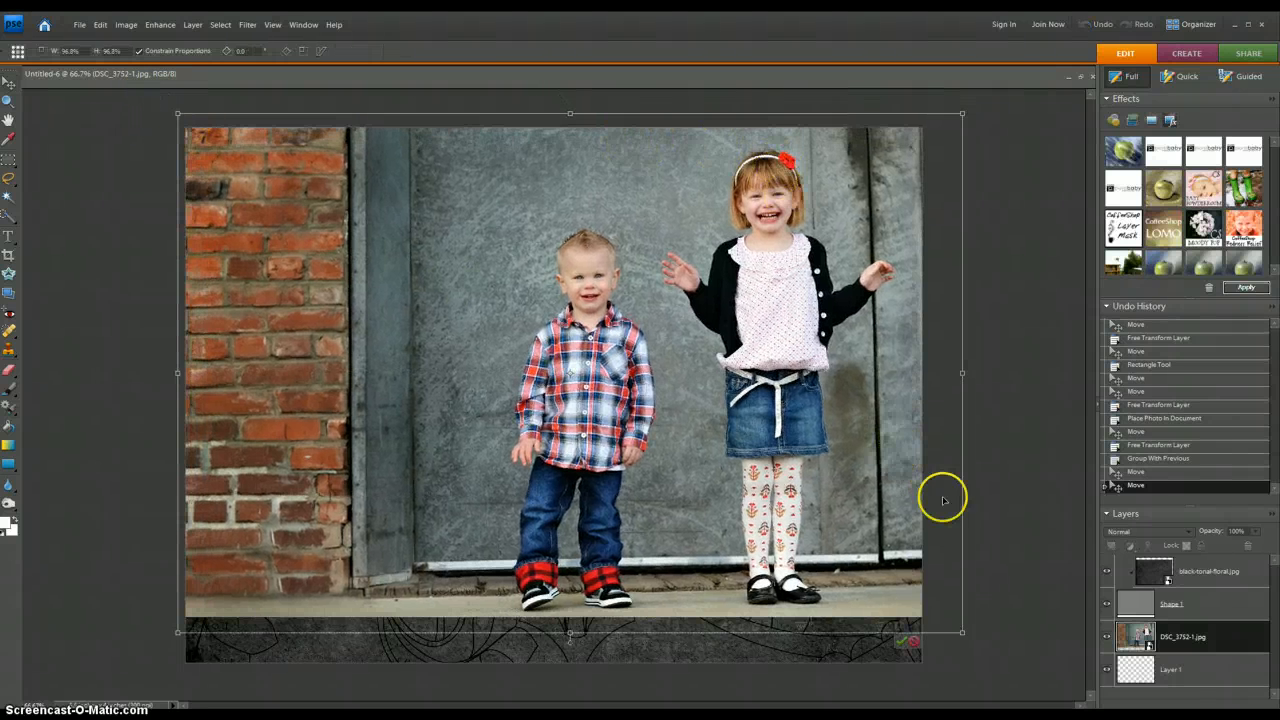
pyautogui.click(895, 643)
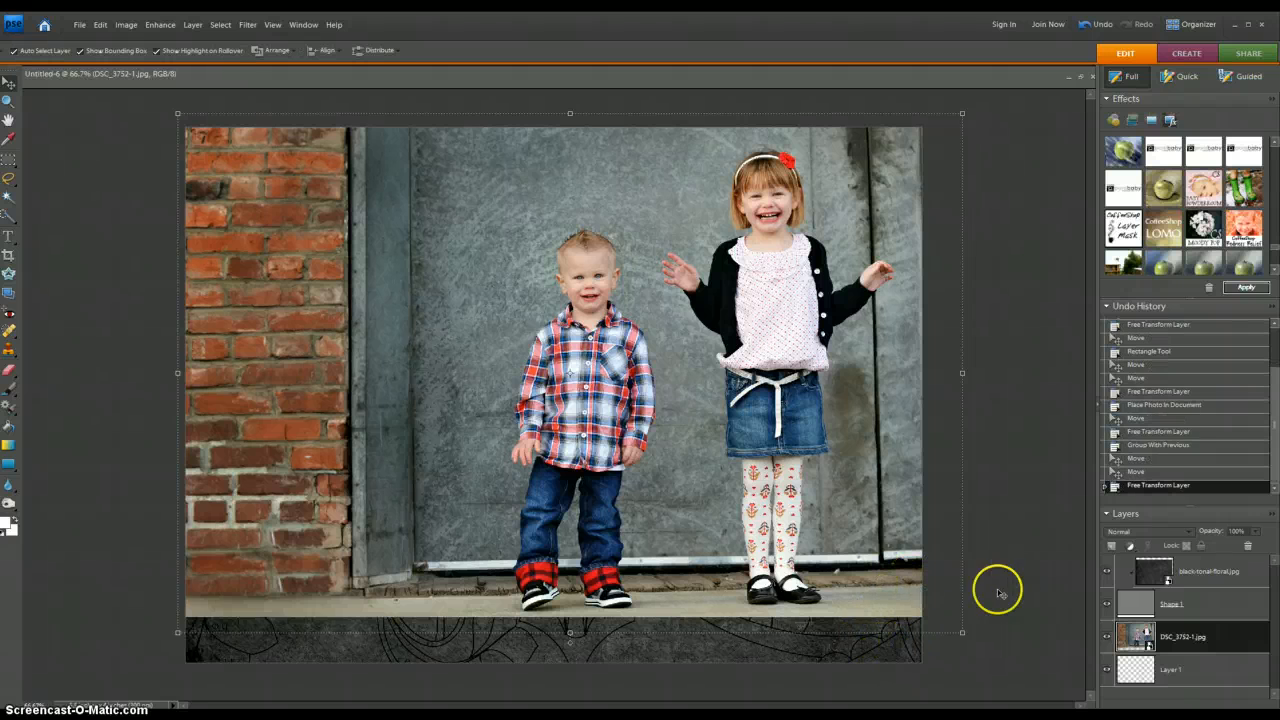
pyautogui.moveTo(962, 632); pyautogui.dragTo(943, 619)
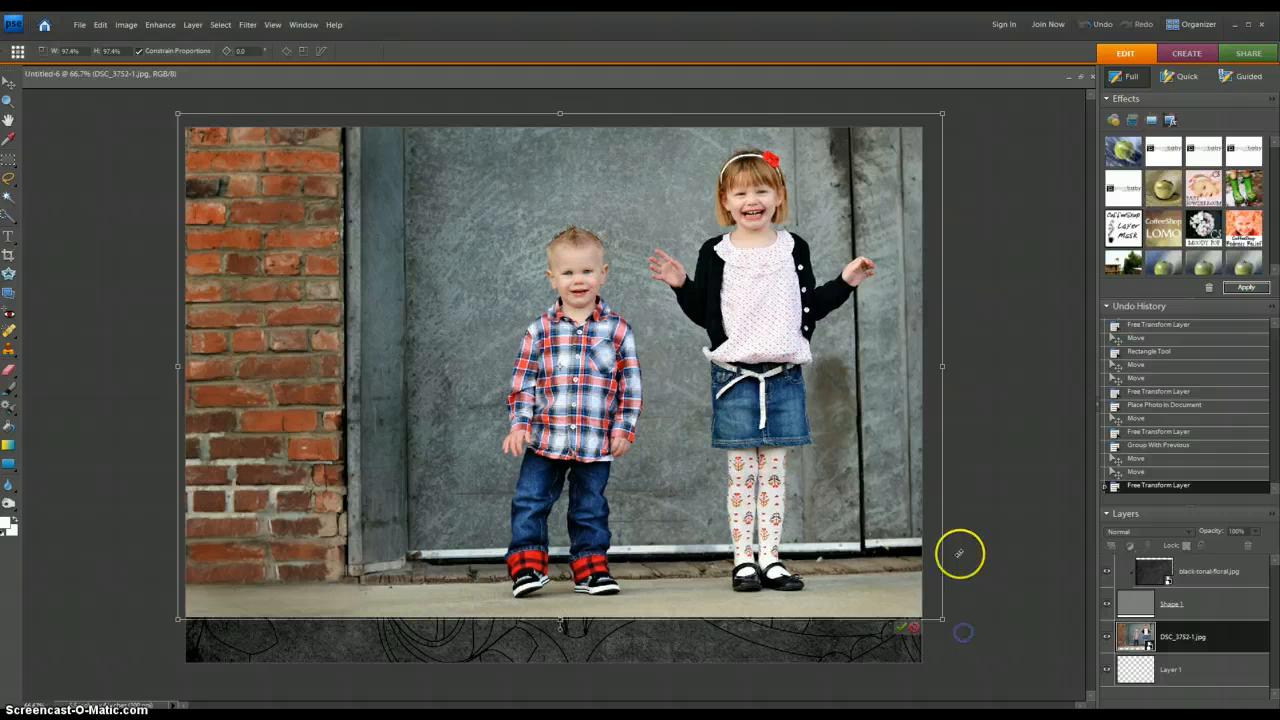
pyautogui.click(903, 627)
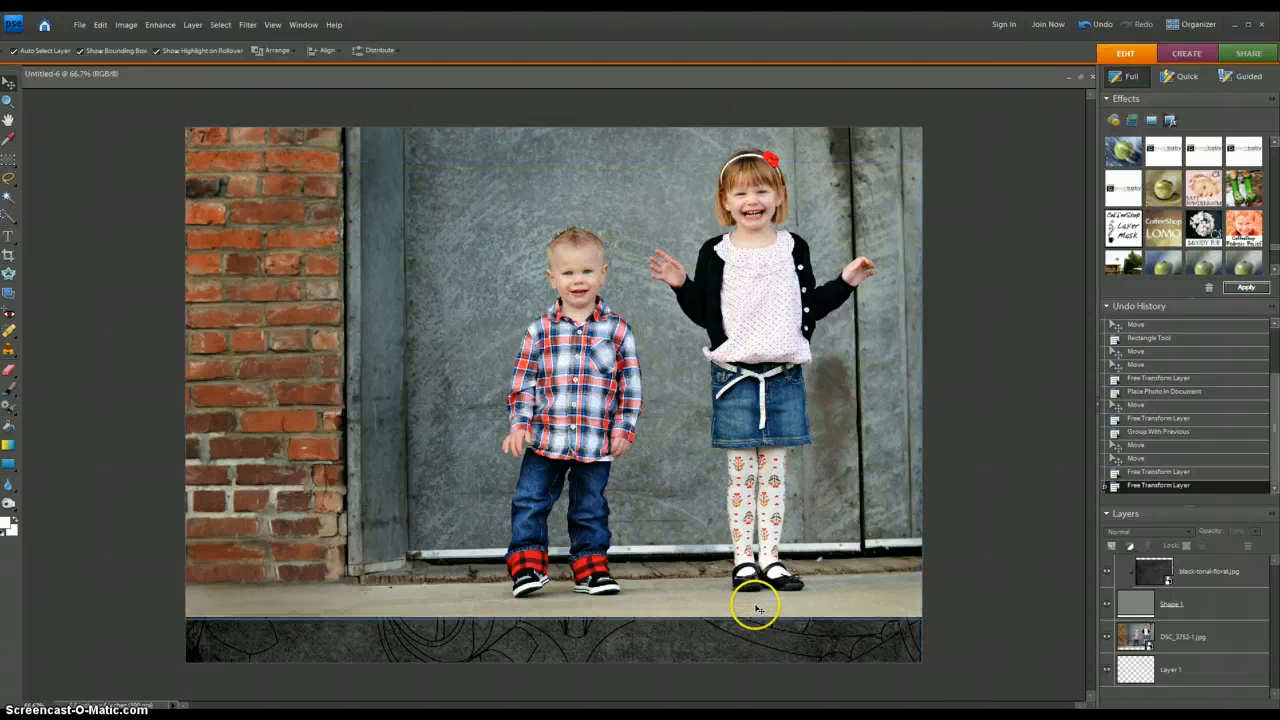
# Stretch the Shape 1 strip upward to about 131% of its height, keeping its bottom edge on the canvas border.
pyautogui.click(1165, 608)
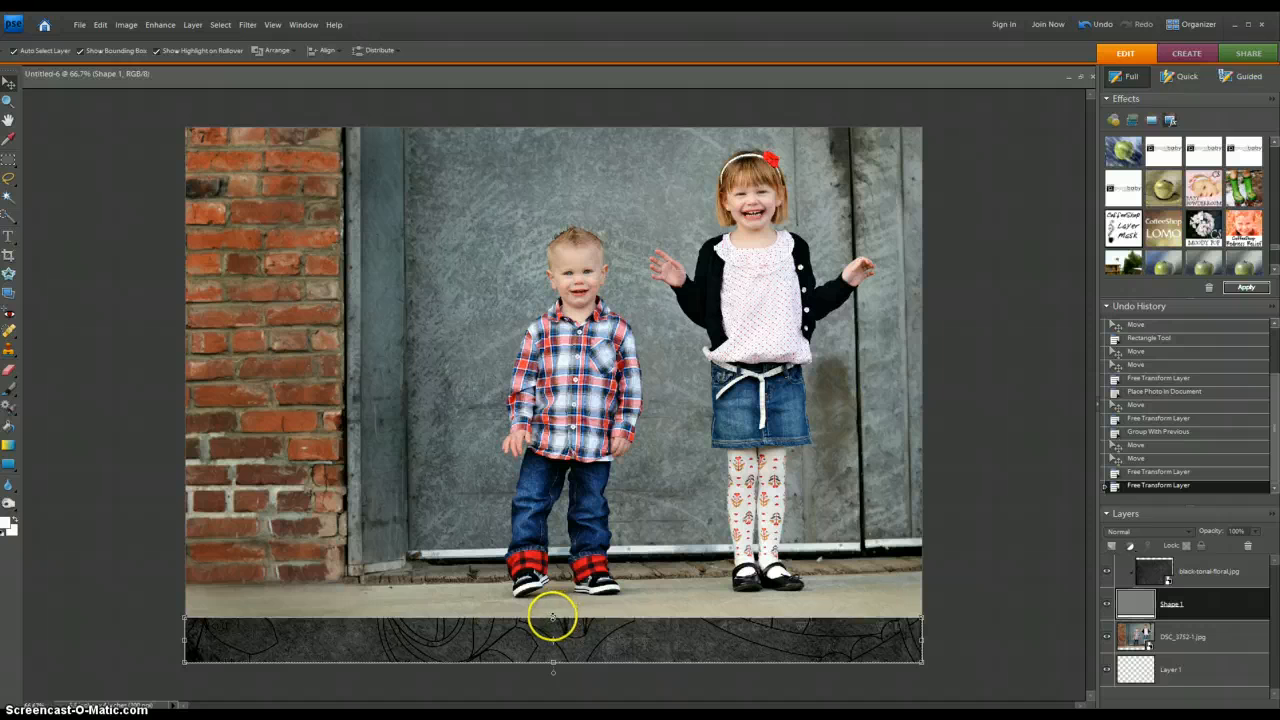
pyautogui.moveTo(553, 617); pyautogui.dragTo(553, 604)
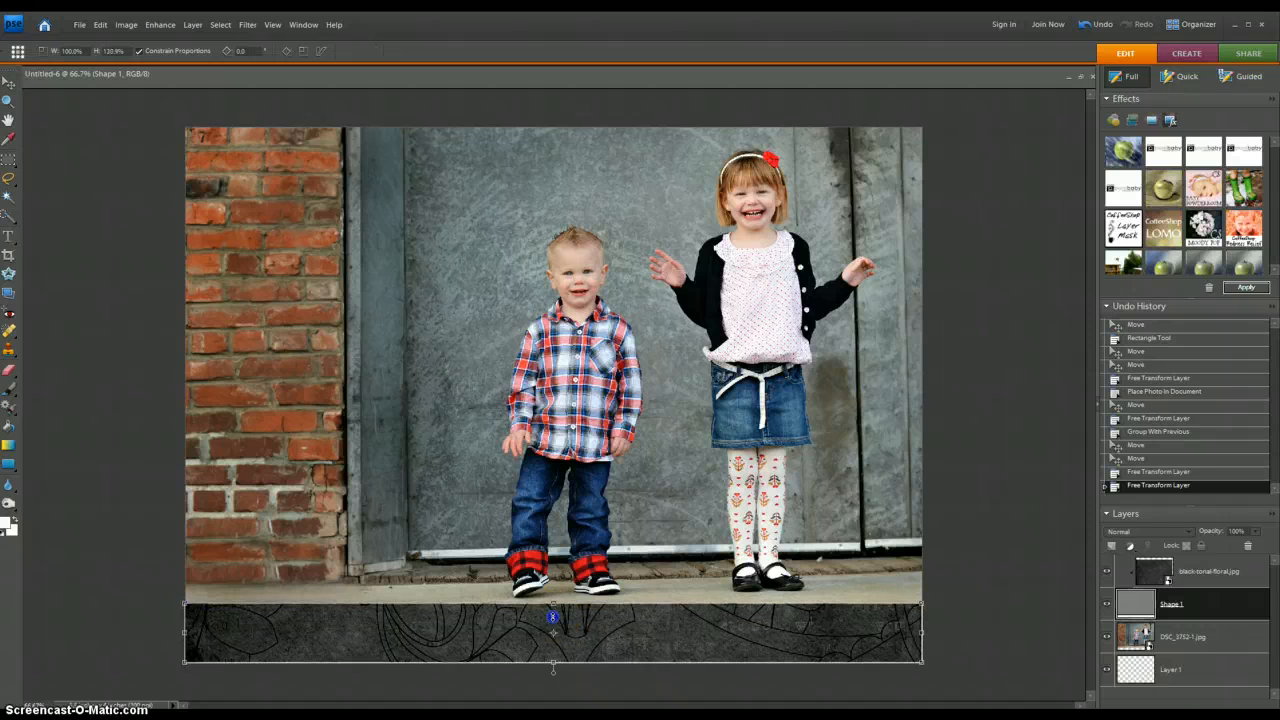
pyautogui.click(893, 657)
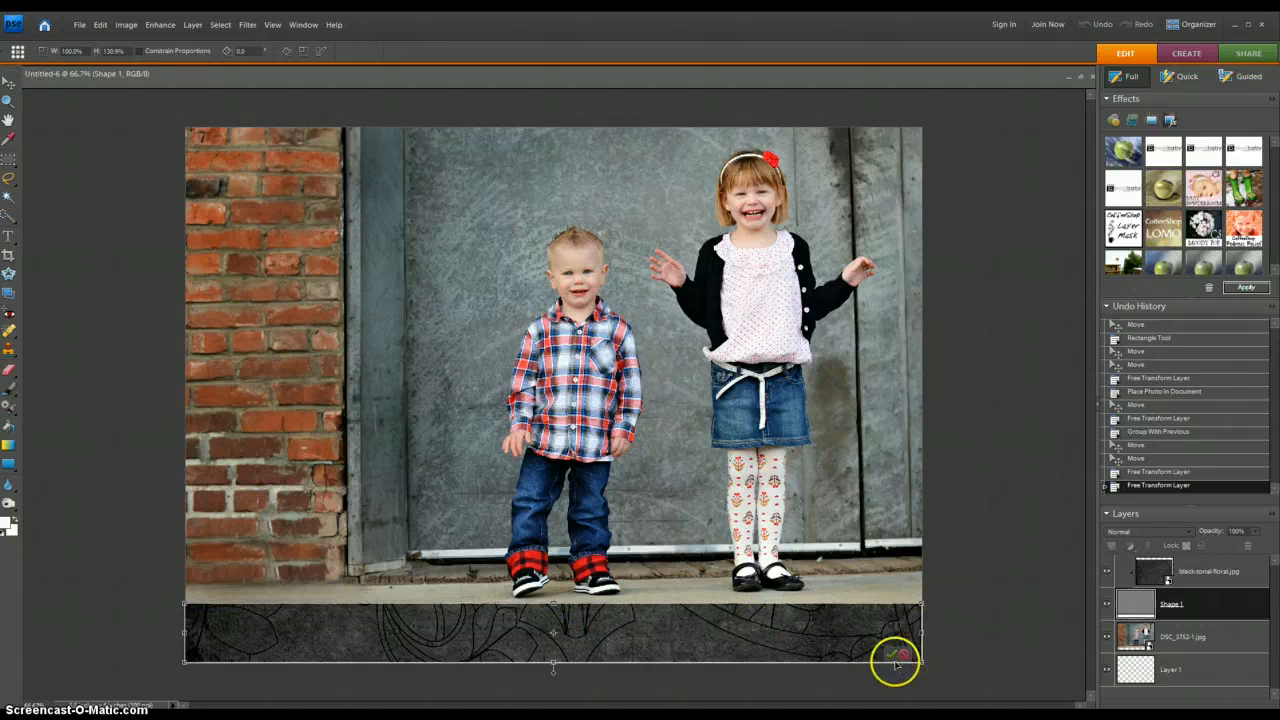
pyautogui.click(966, 628)
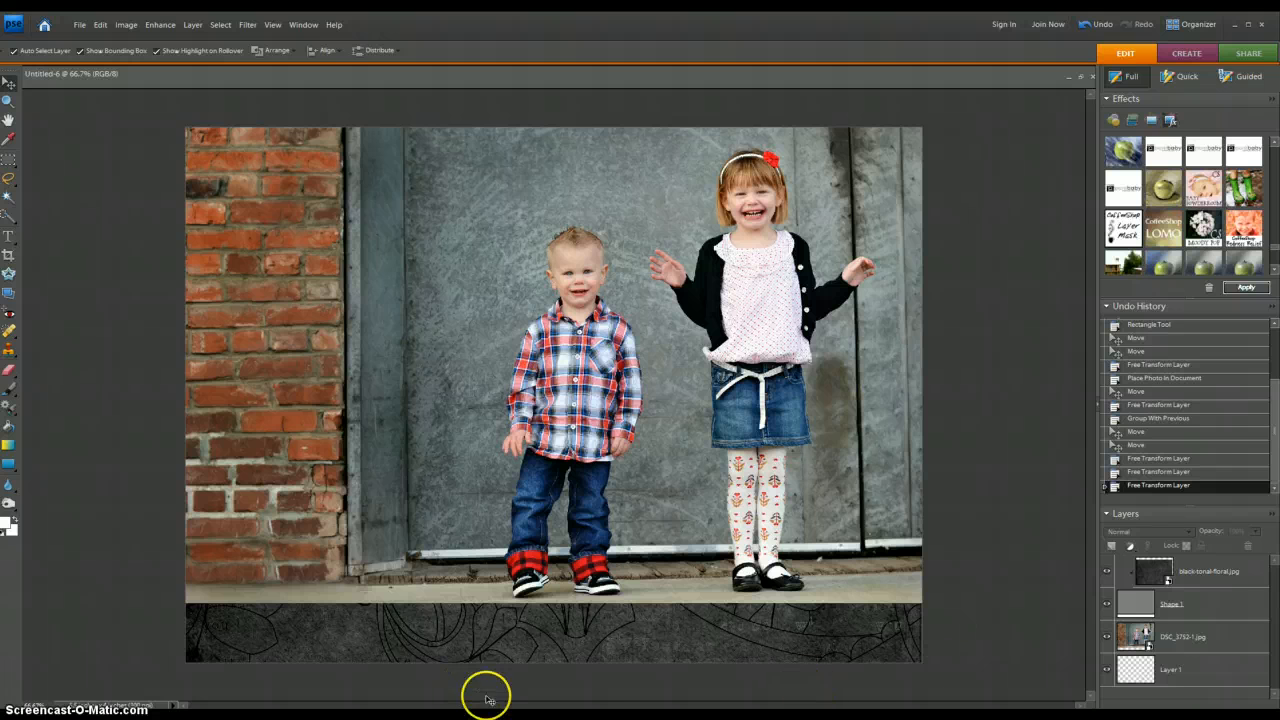
# Examine the yellow dividing lines on the finished card jenrepcardsfront3.jpg, and return to the Untitled-6 document.
pyautogui.click(773, 706)
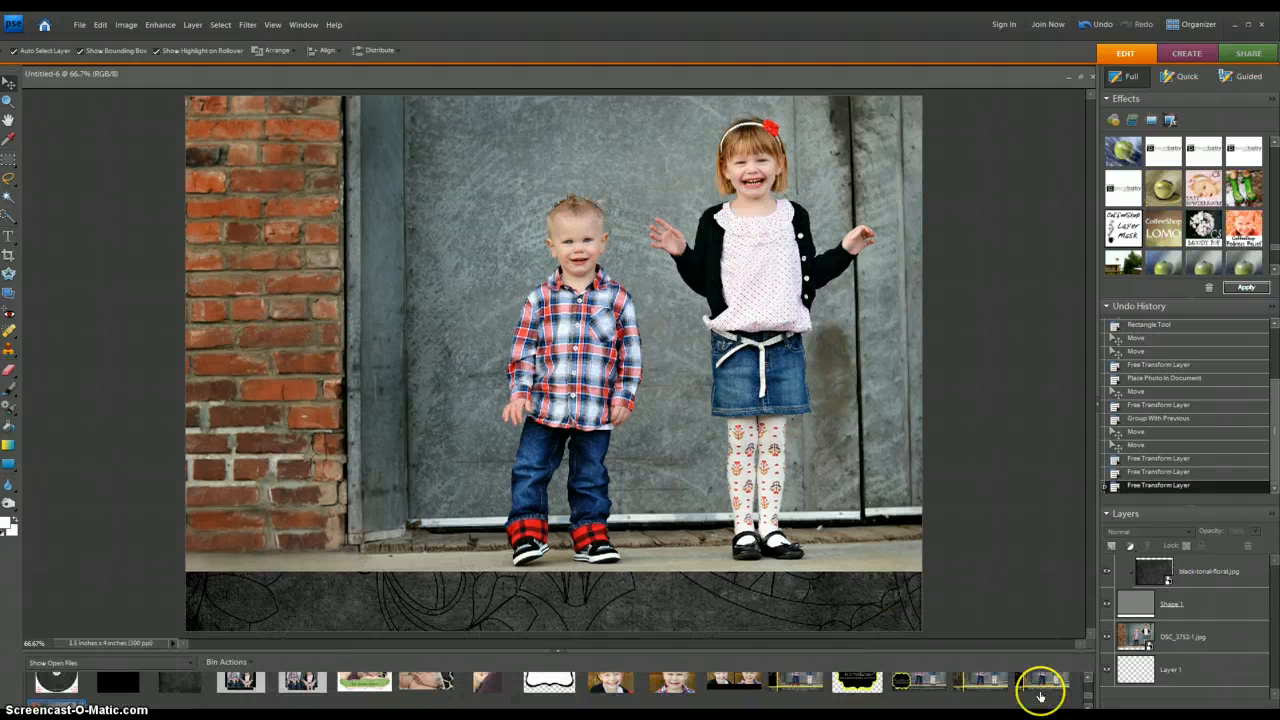
pyautogui.click(1040, 688)
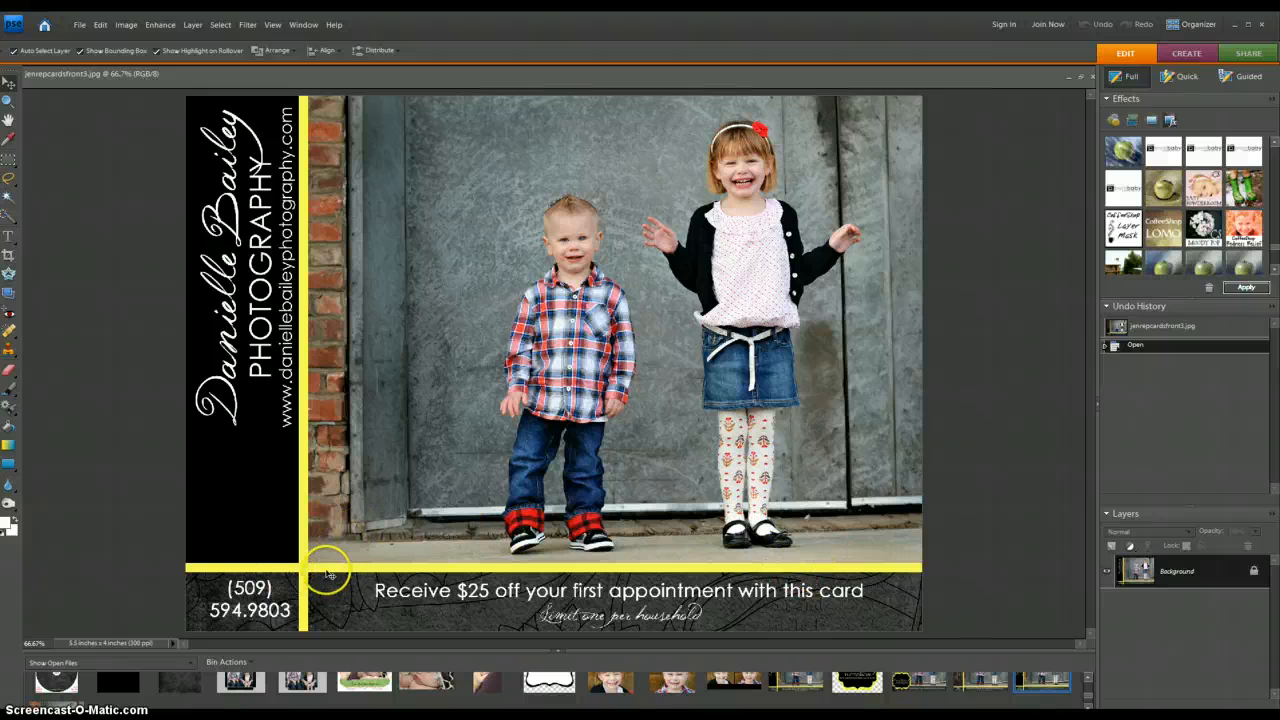
pyautogui.click(559, 649)
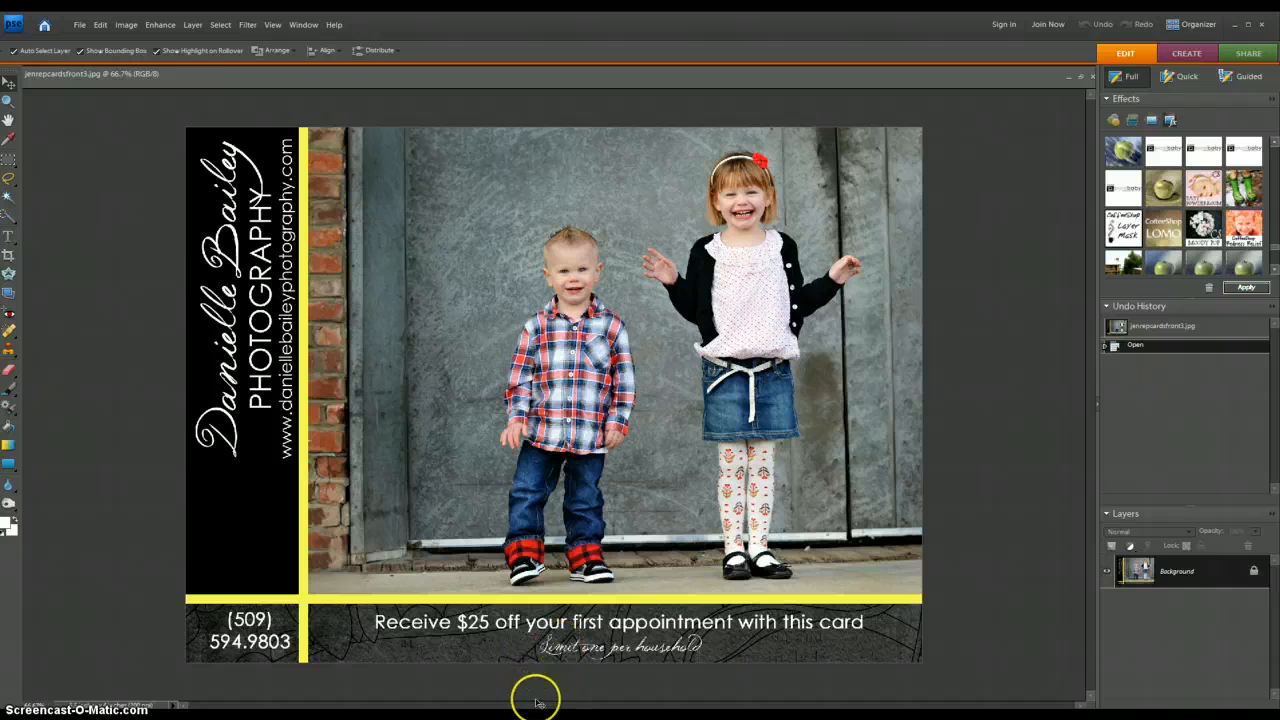
pyautogui.click(559, 712)
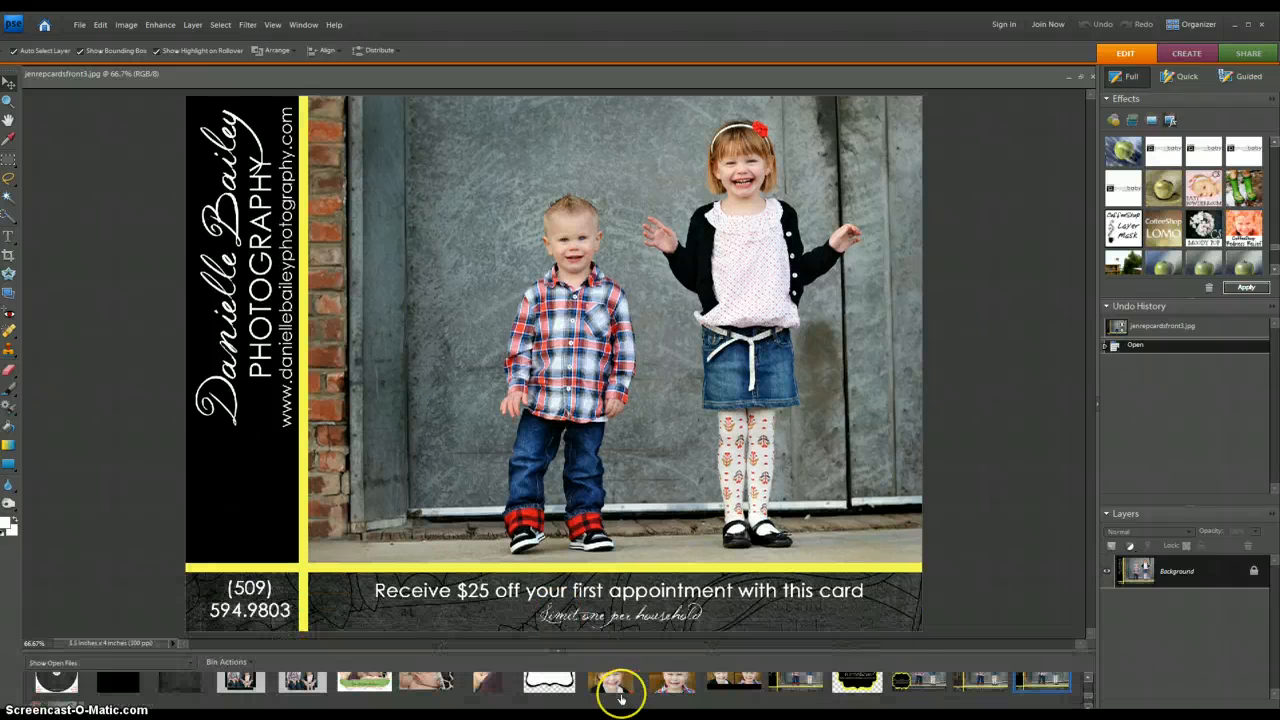
pyautogui.scroll(-1, 934, 682)
pyautogui.scroll(1, 936, 686)
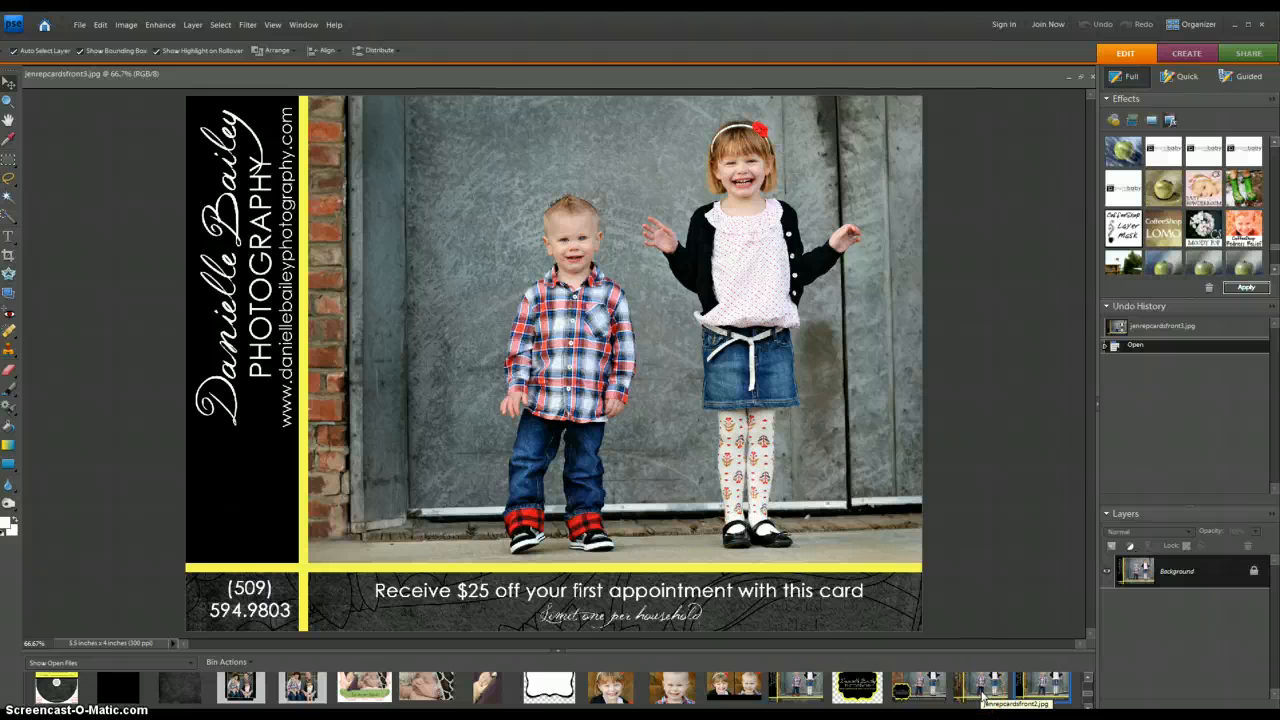
pyautogui.scroll(-1, 280, 687)
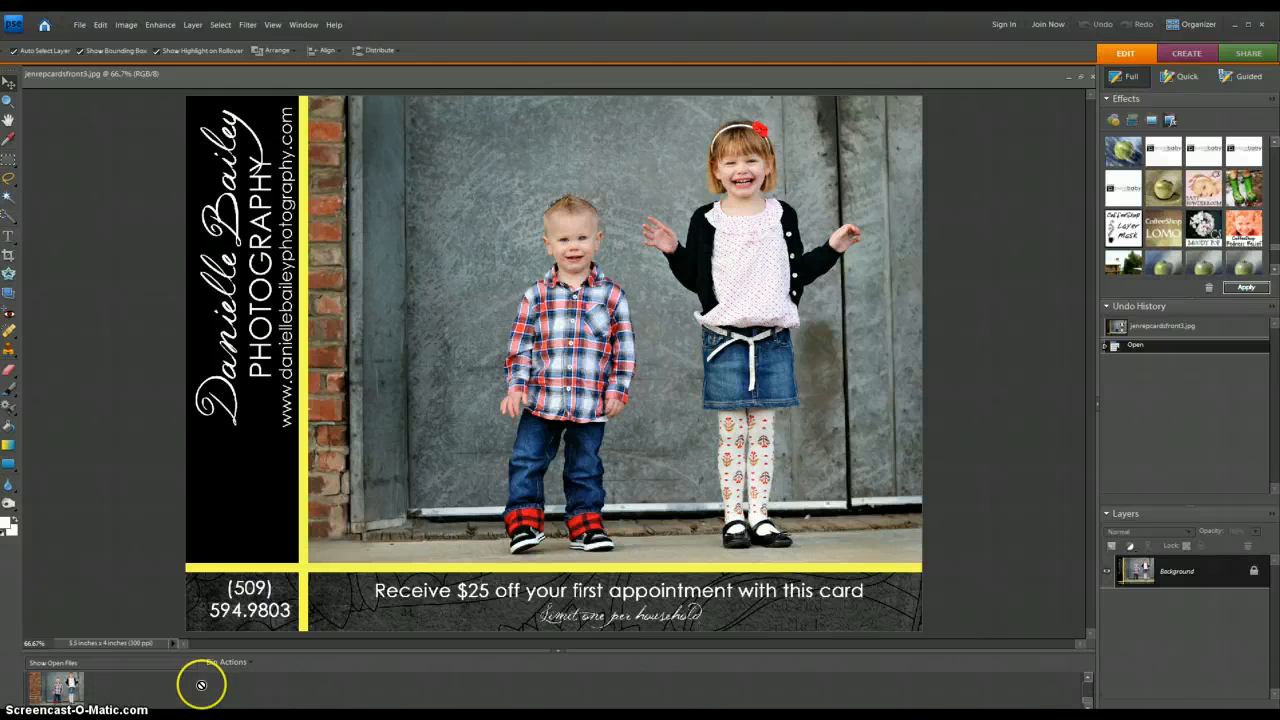
pyautogui.doubleClick(56, 689)
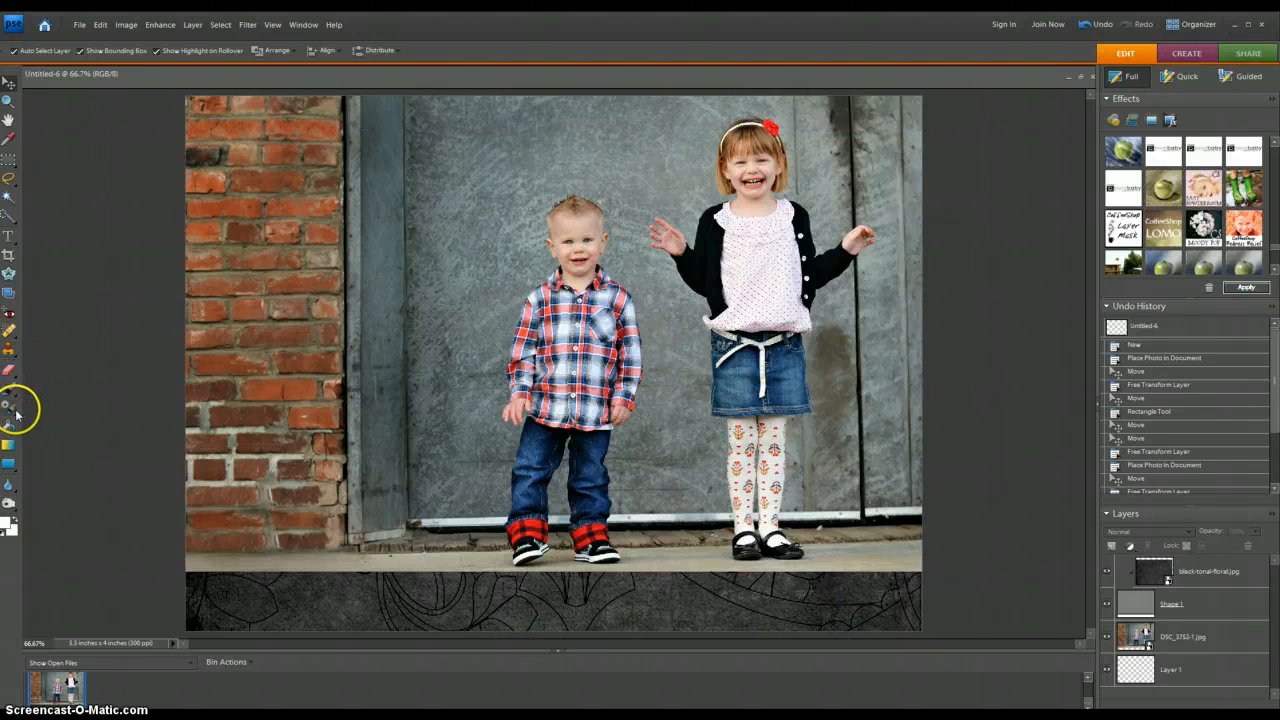
# Draw a thin white rectangle across the full card width and shift it slightly down over the seam between photo and patterned strip.
pyautogui.click(9, 464)
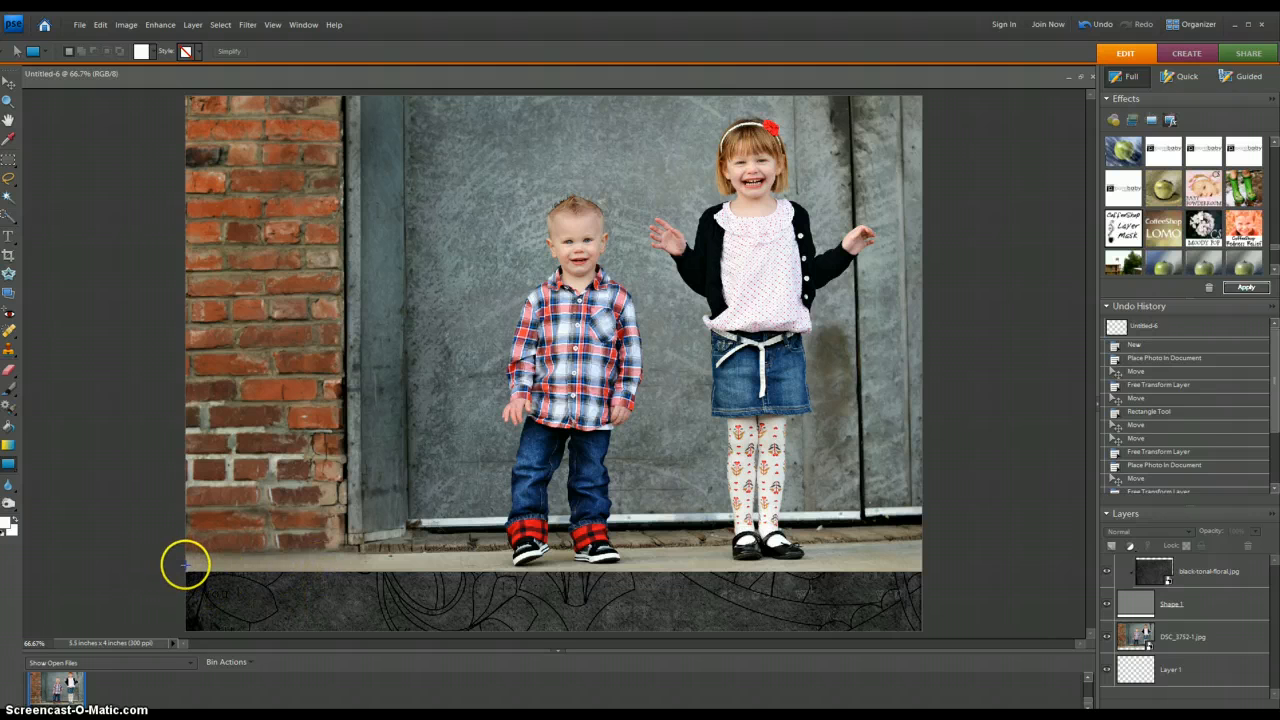
pyautogui.moveTo(245, 568); pyautogui.dragTo(918, 576)
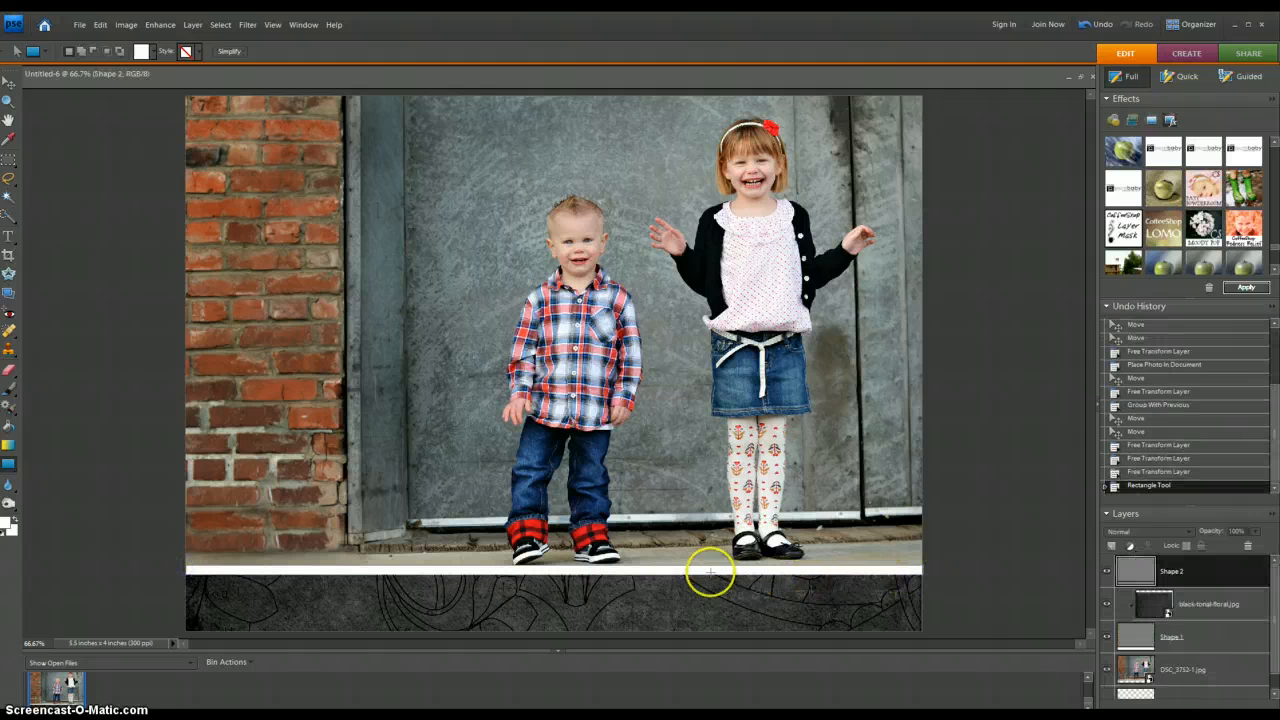
pyautogui.click(9, 82)
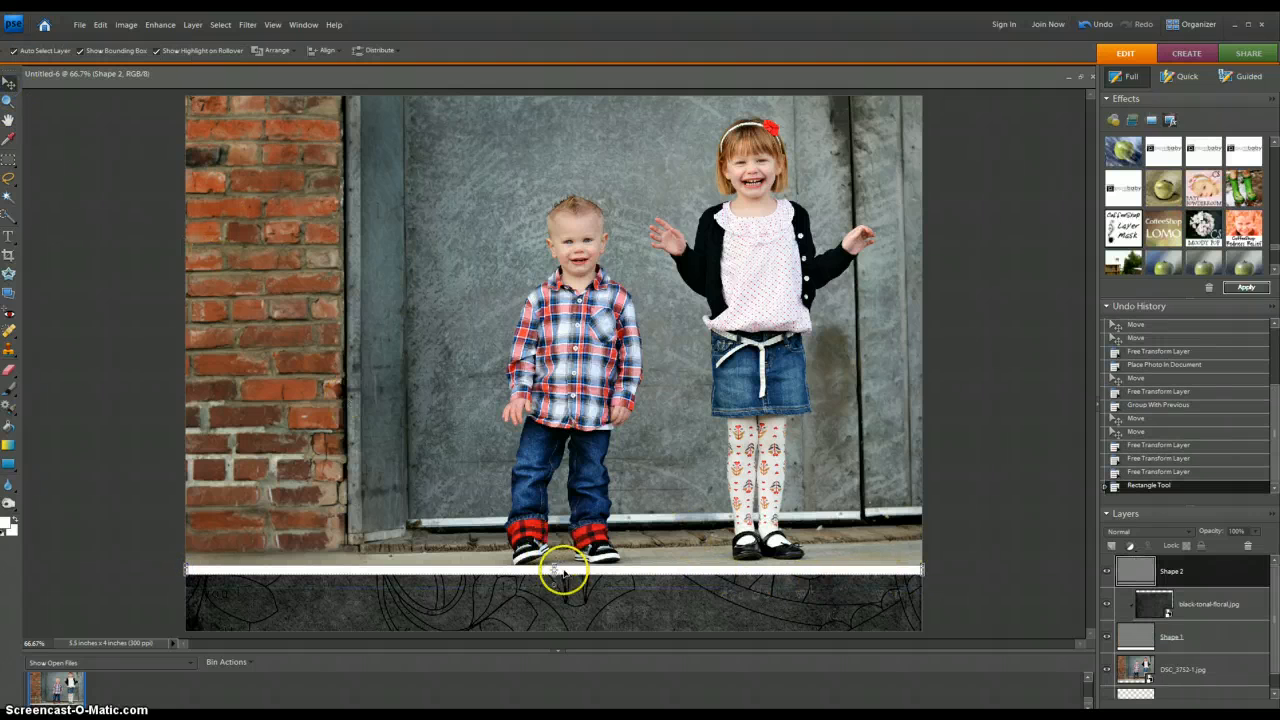
pyautogui.moveTo(563, 567); pyautogui.dragTo(567, 576)
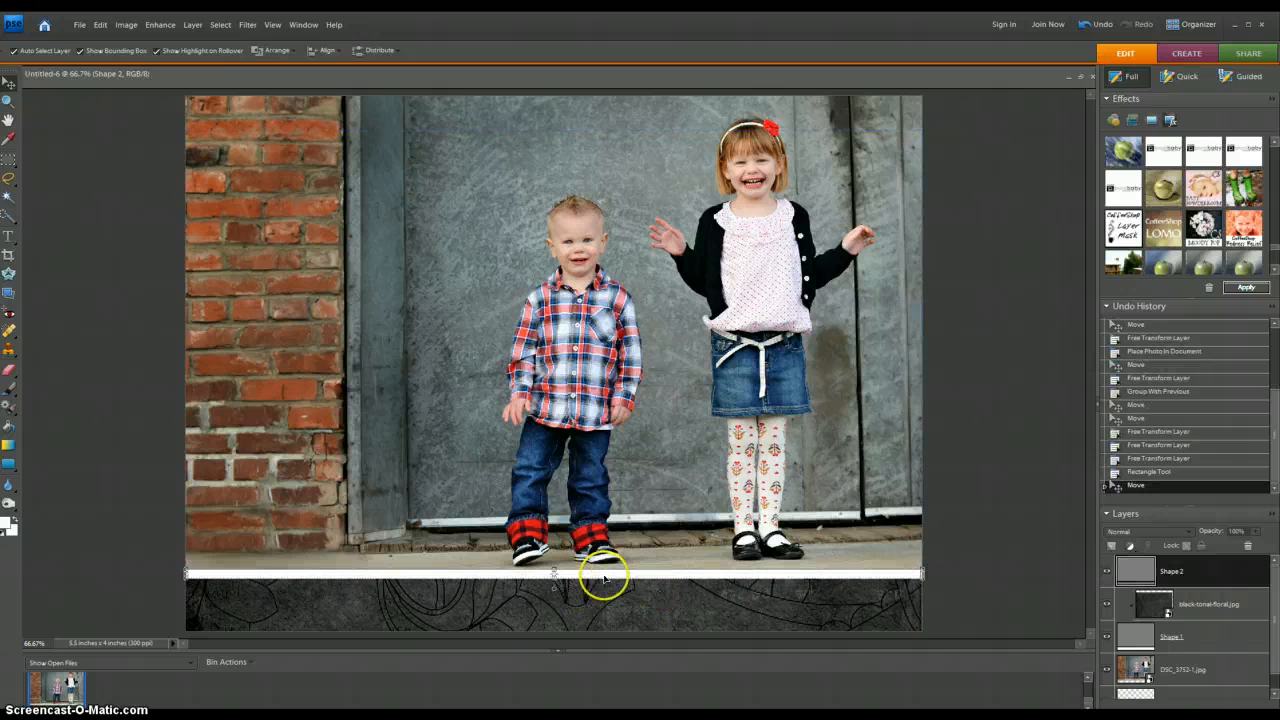
pyautogui.click(1016, 594)
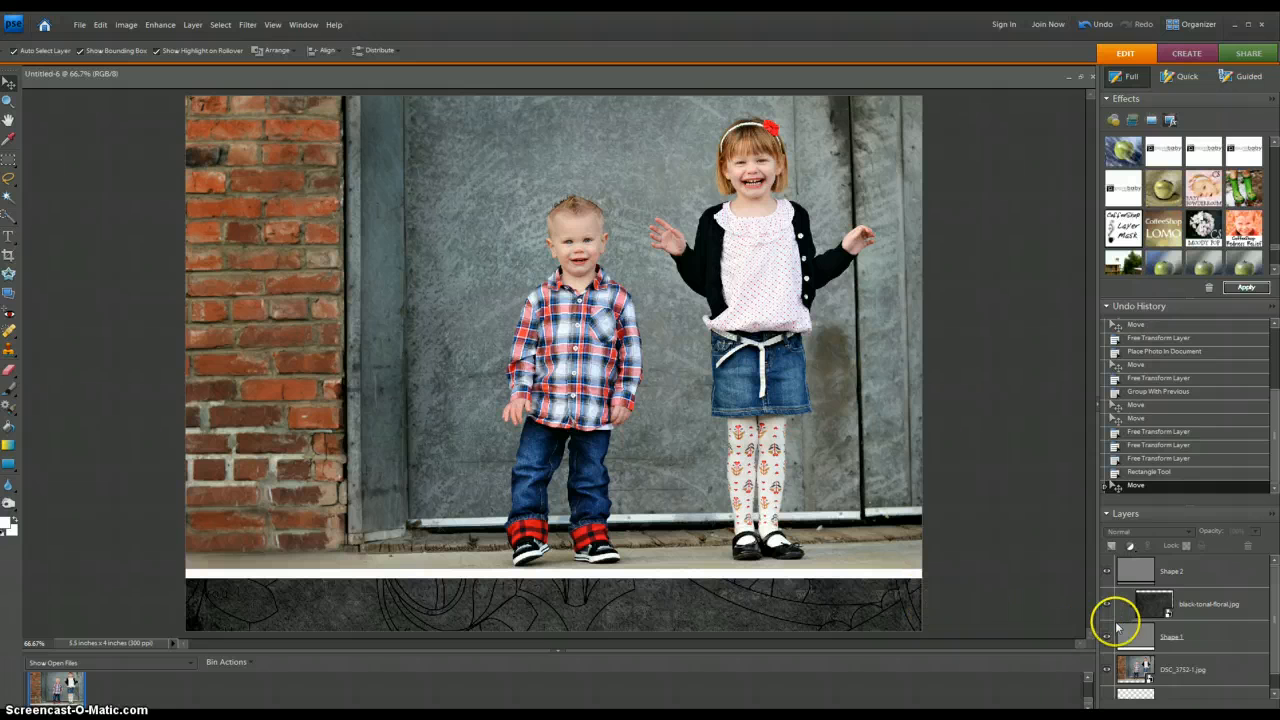
# Recolour the thin Shape 2 line yellow using the hex colour f5f500.
pyautogui.doubleClick(1140, 574)
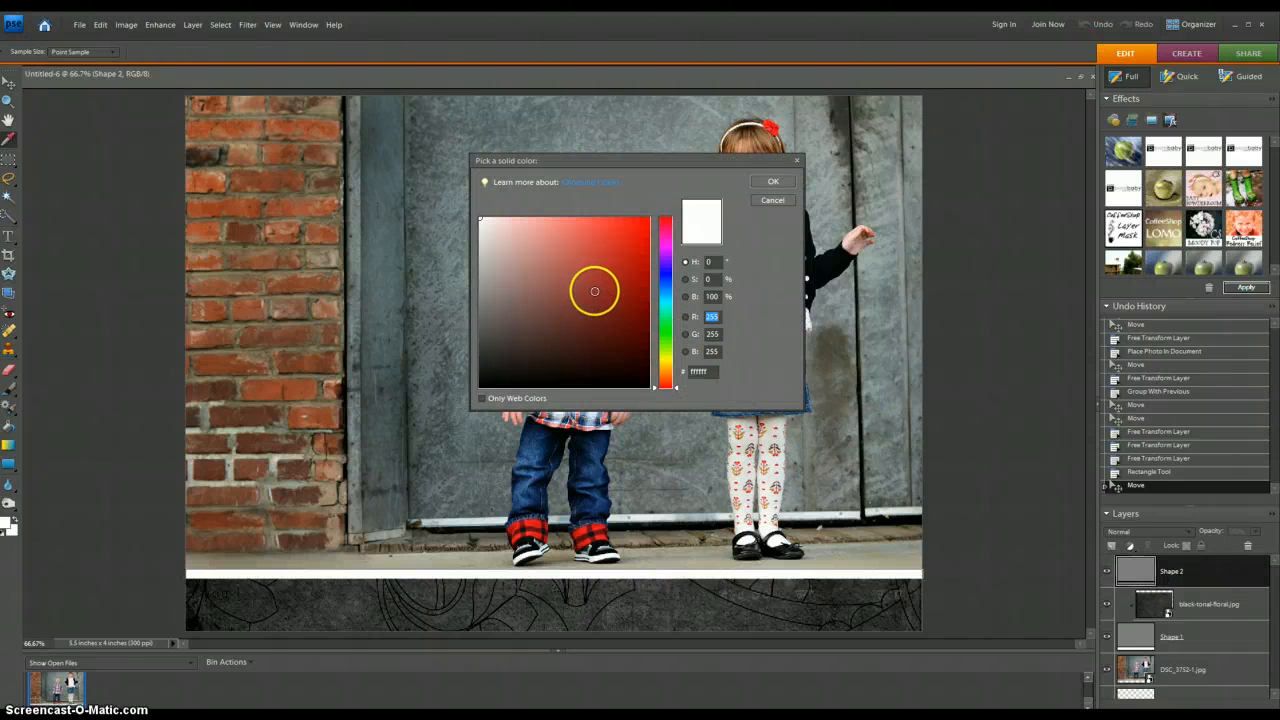
pyautogui.click(619, 359)
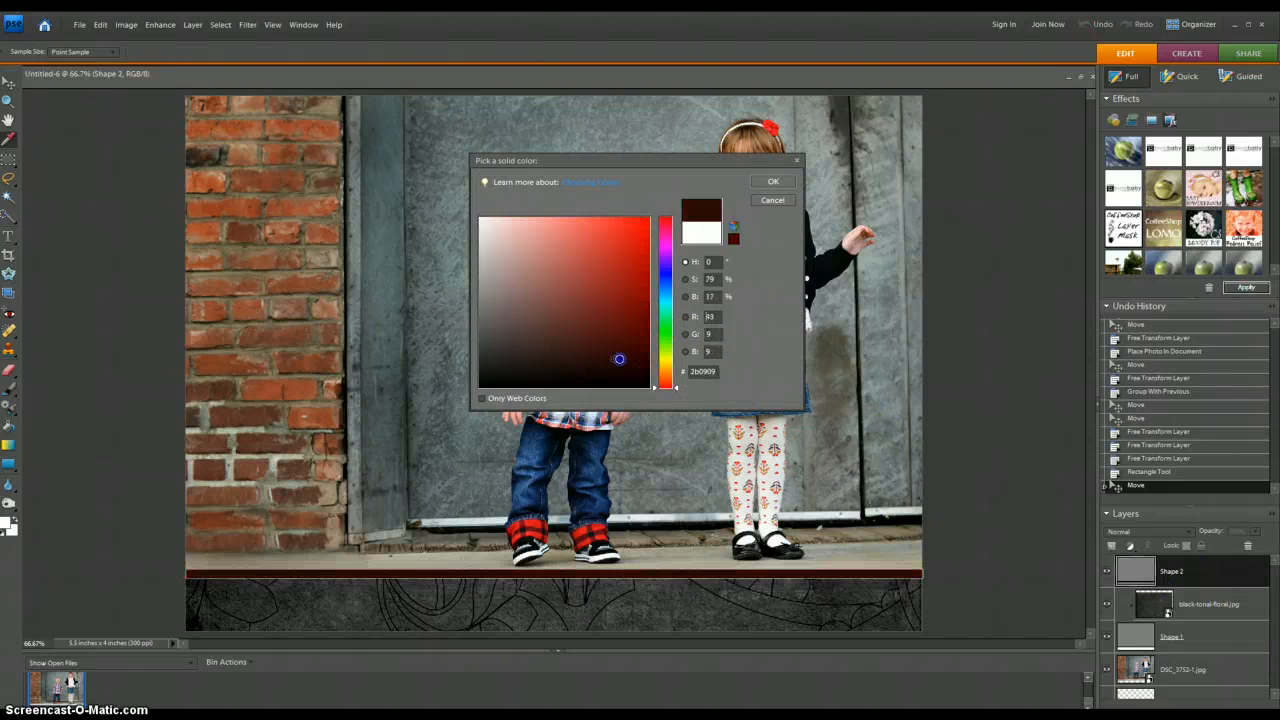
pyautogui.click(714, 371)
pyautogui.write('f5f')
pyautogui.write('500')
pyautogui.press('Return')
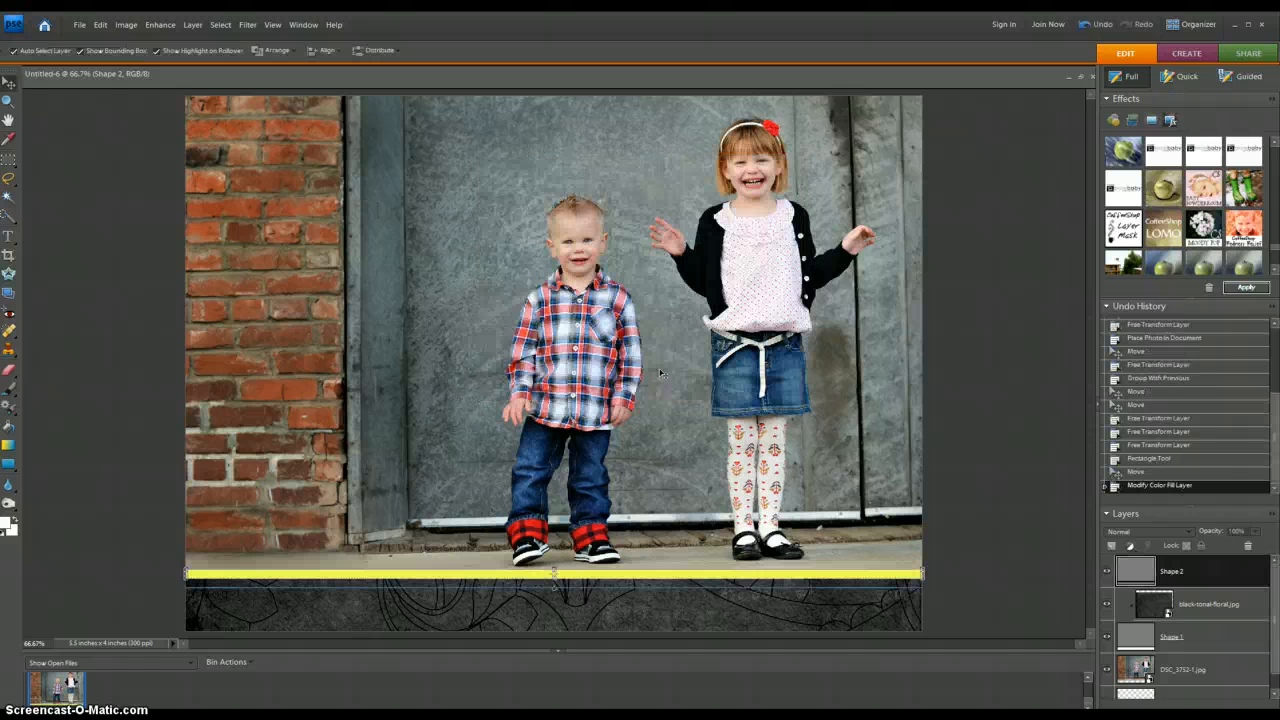
pyautogui.click(949, 588)
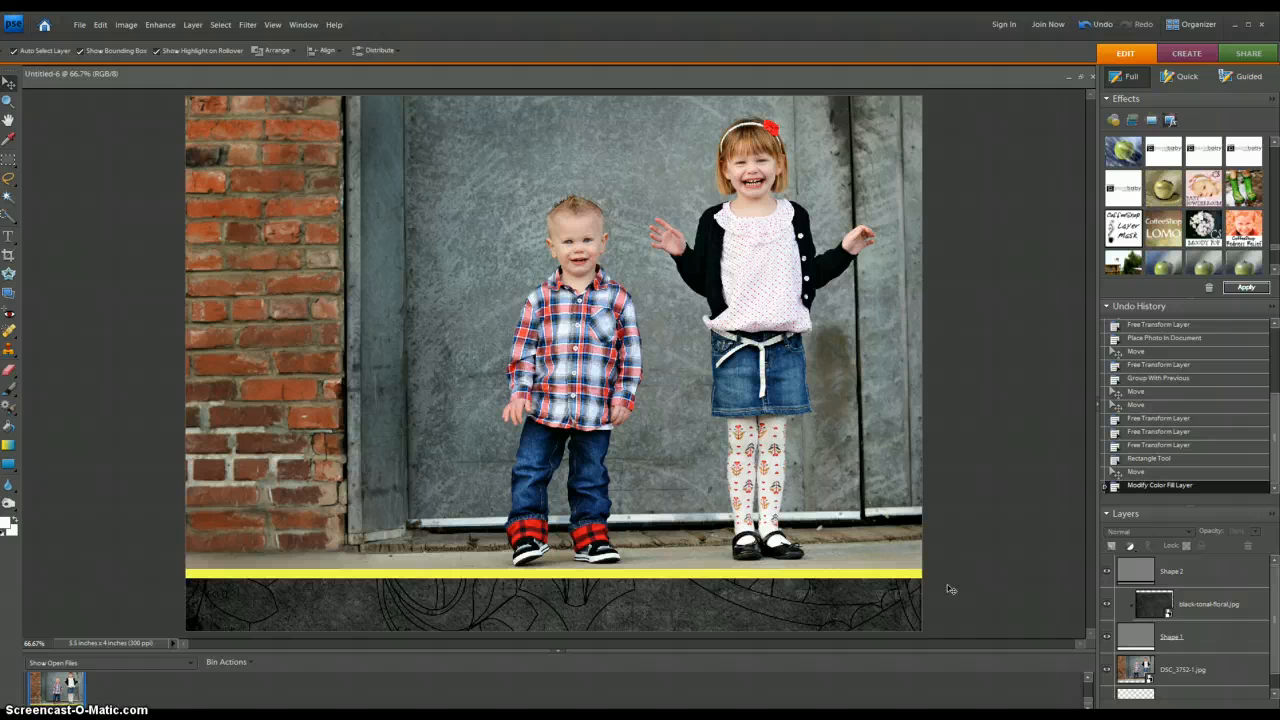
# Duplicate the yellow line's Shape 2 layer within the Untitled-6 document as Shape 2 copy.
pyautogui.click(1185, 570)
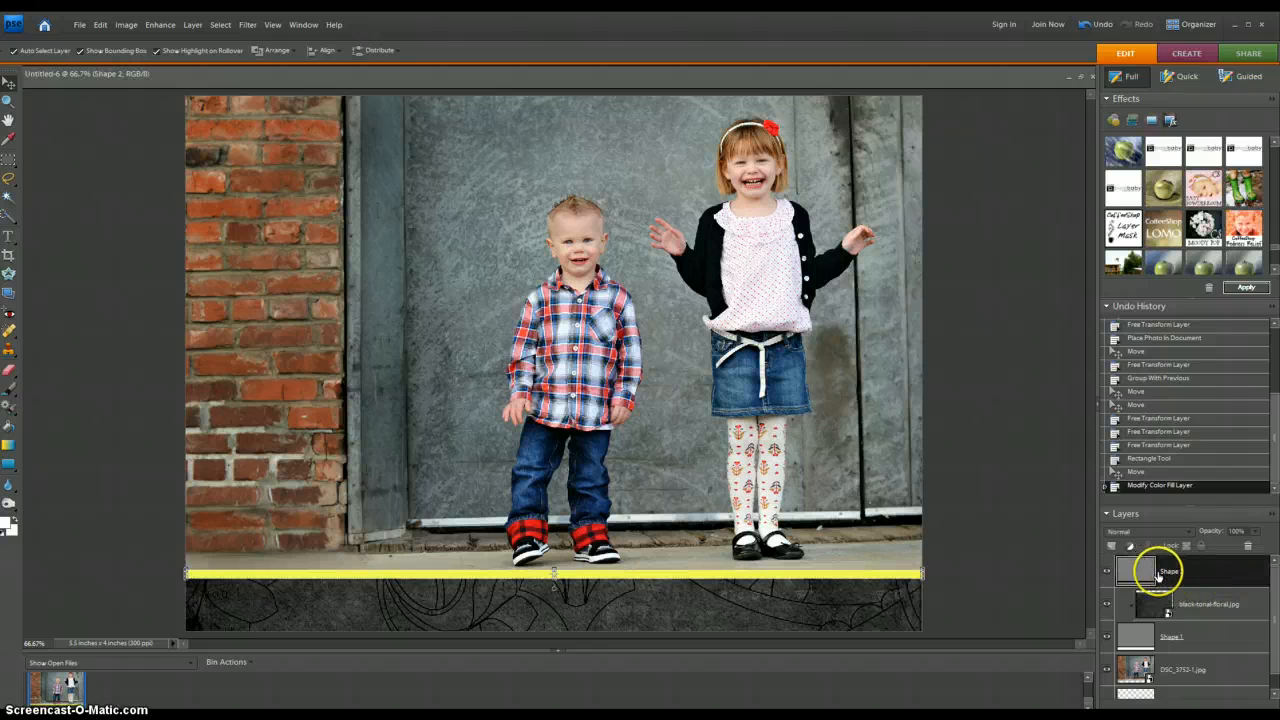
pyautogui.rightClick(1187, 574)
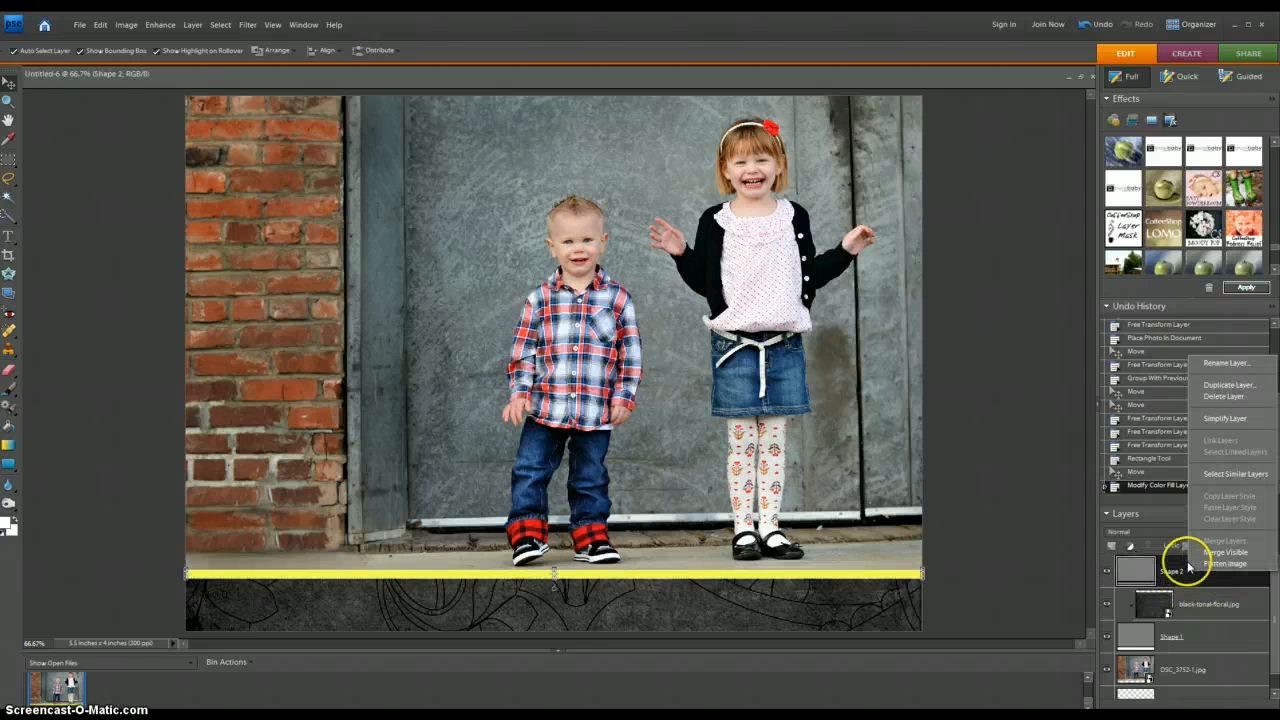
pyautogui.click(1240, 385)
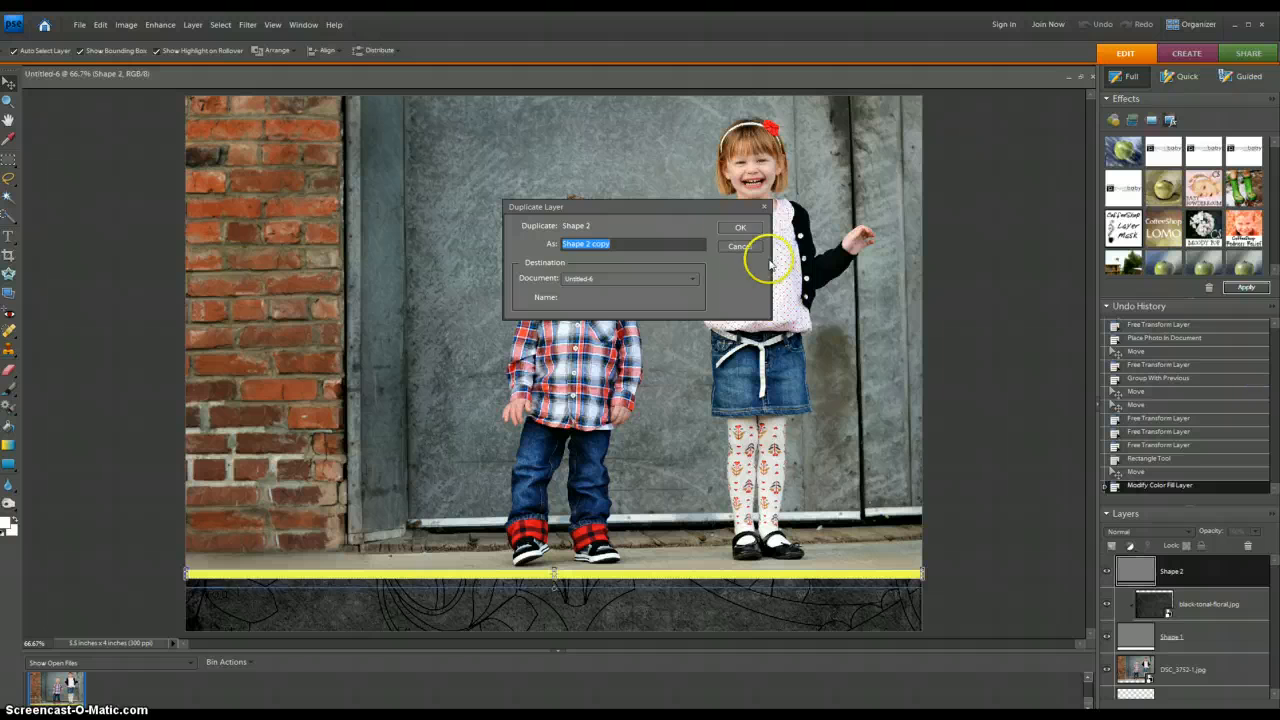
pyautogui.click(739, 228)
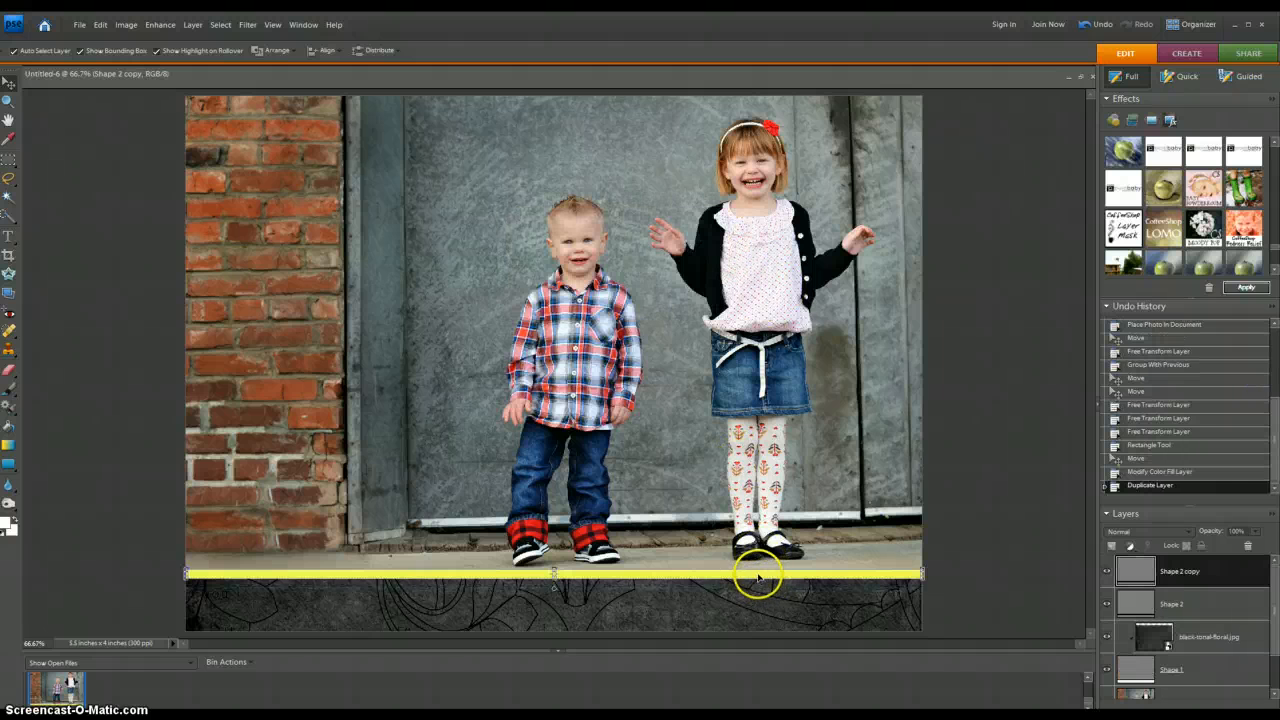
# Move the duplicated yellow line up over the photo and rotate it to exactly -90 degrees so it stands vertical.
pyautogui.moveTo(756, 576); pyautogui.dragTo(752, 530)
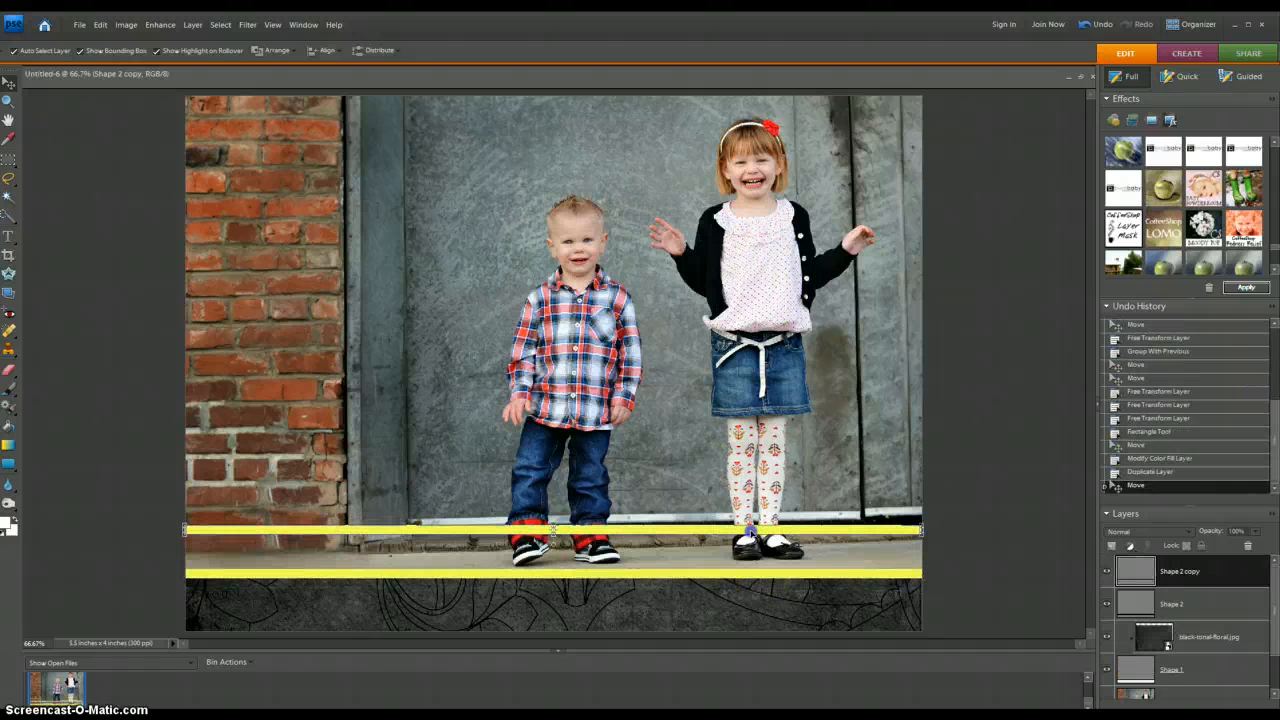
pyautogui.moveTo(554, 547); pyautogui.dragTo(555, 546)
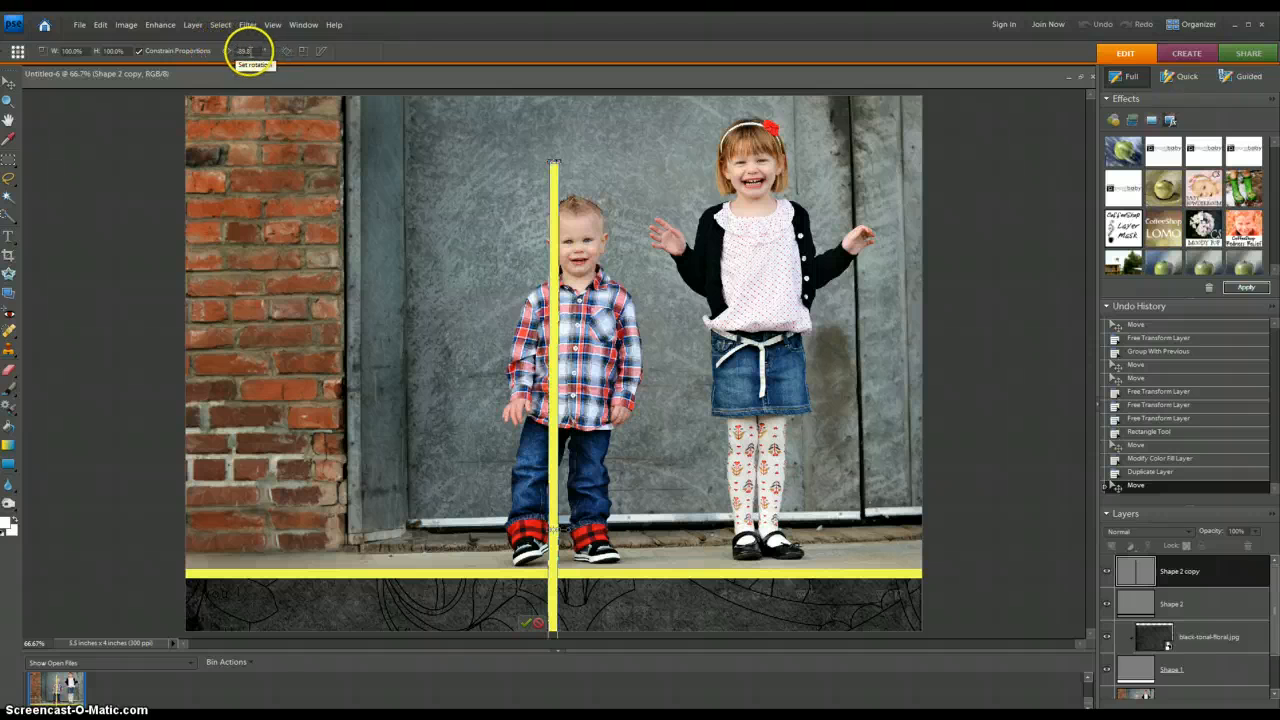
pyautogui.click(245, 51)
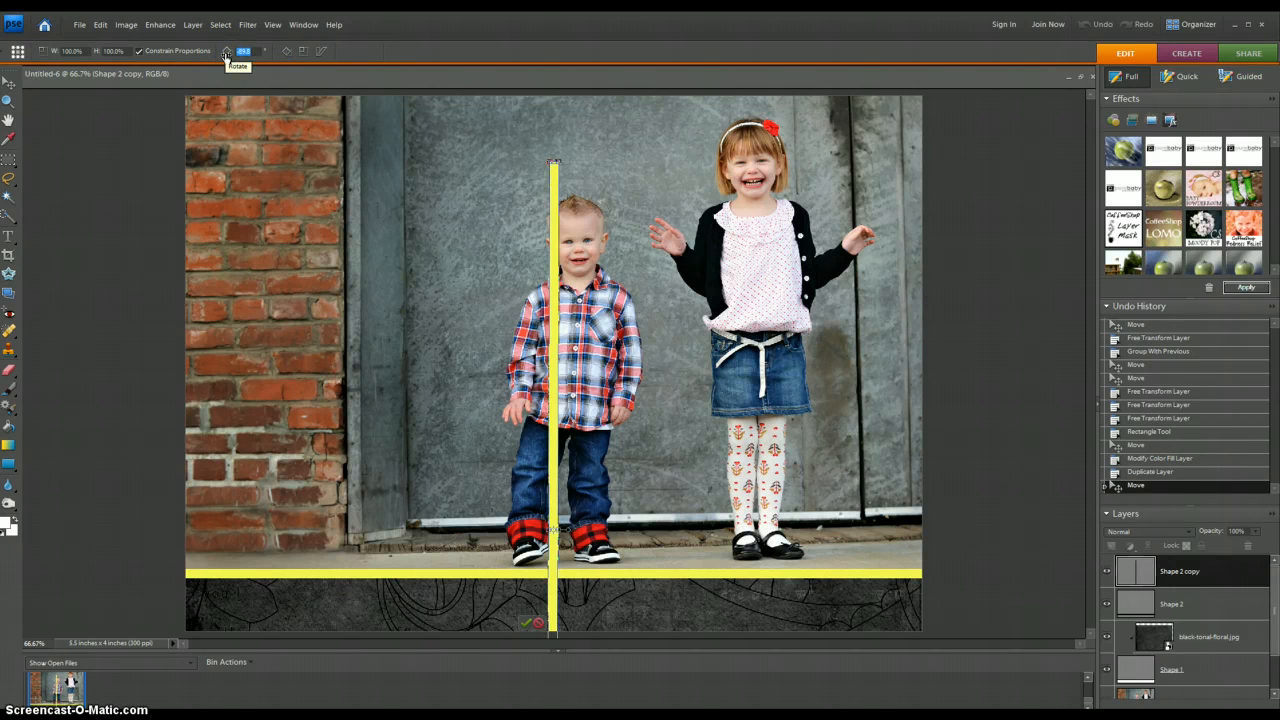
pyautogui.write('90')
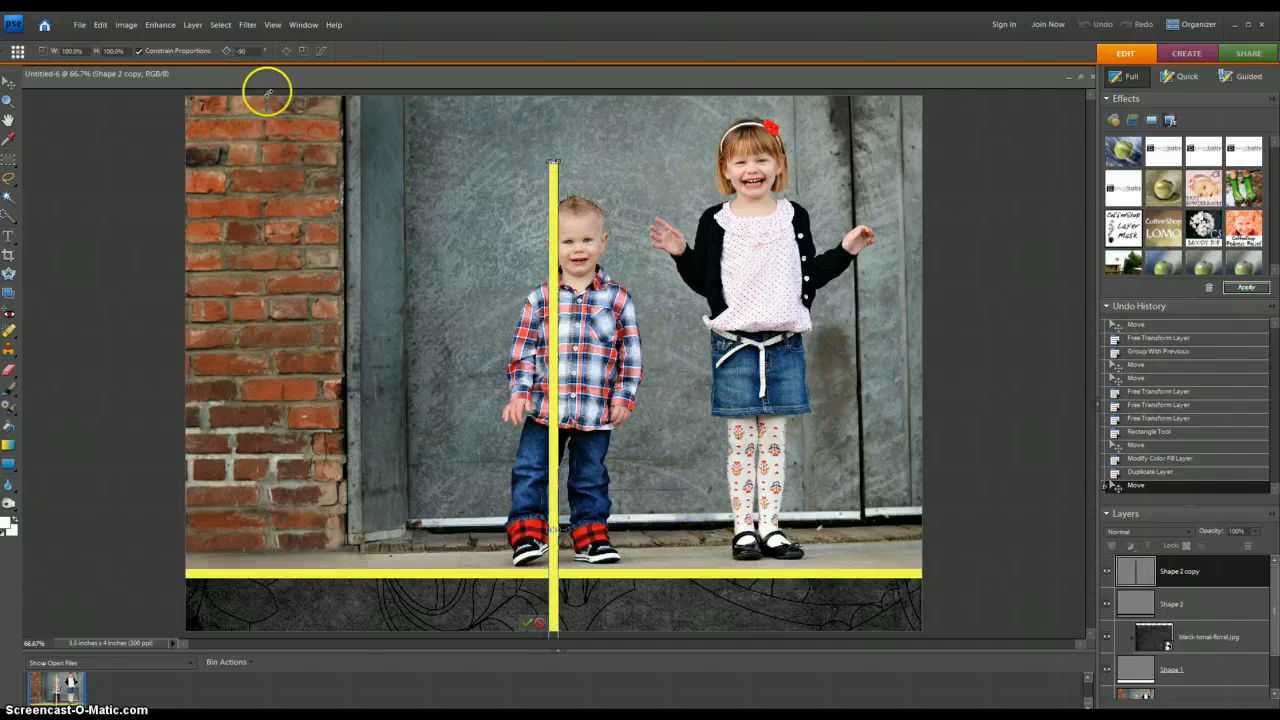
pyautogui.click(528, 622)
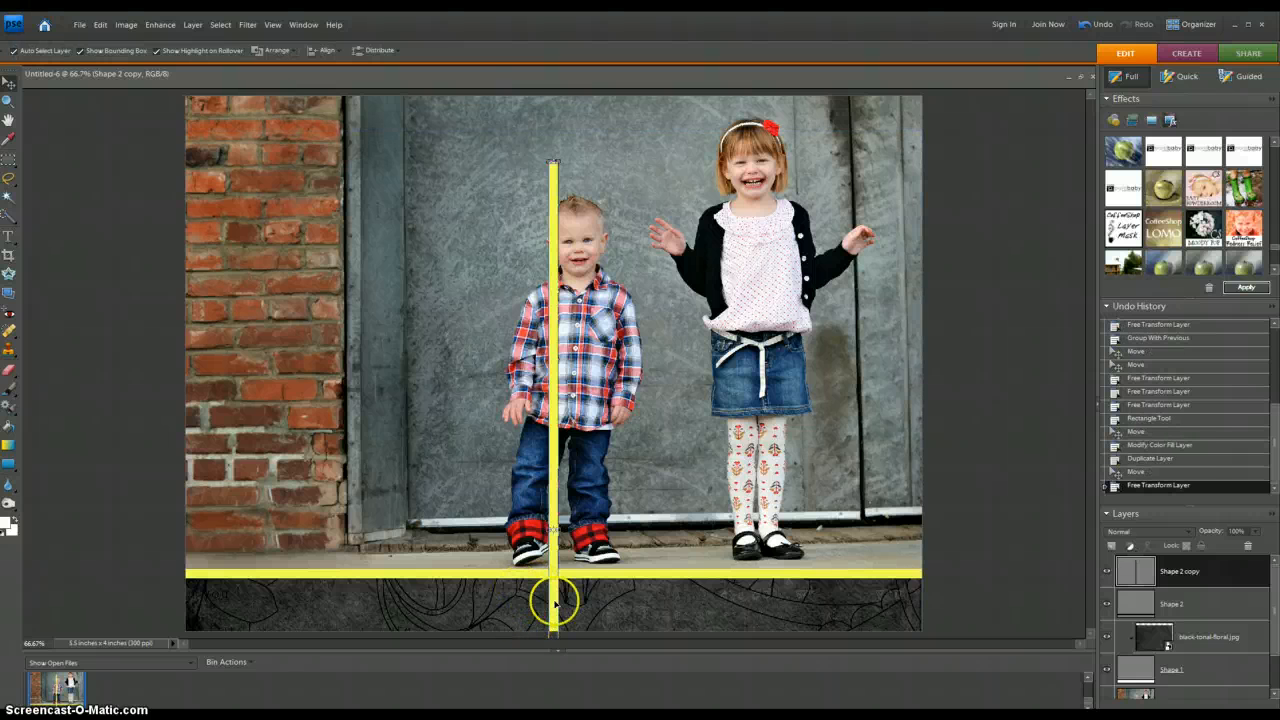
# Position the vertical yellow line over the brick wall so it spans the full card height, a short distance in from the card's left edge.
pyautogui.moveTo(555, 601); pyautogui.dragTo(260, 470)
pyautogui.click(553, 673)
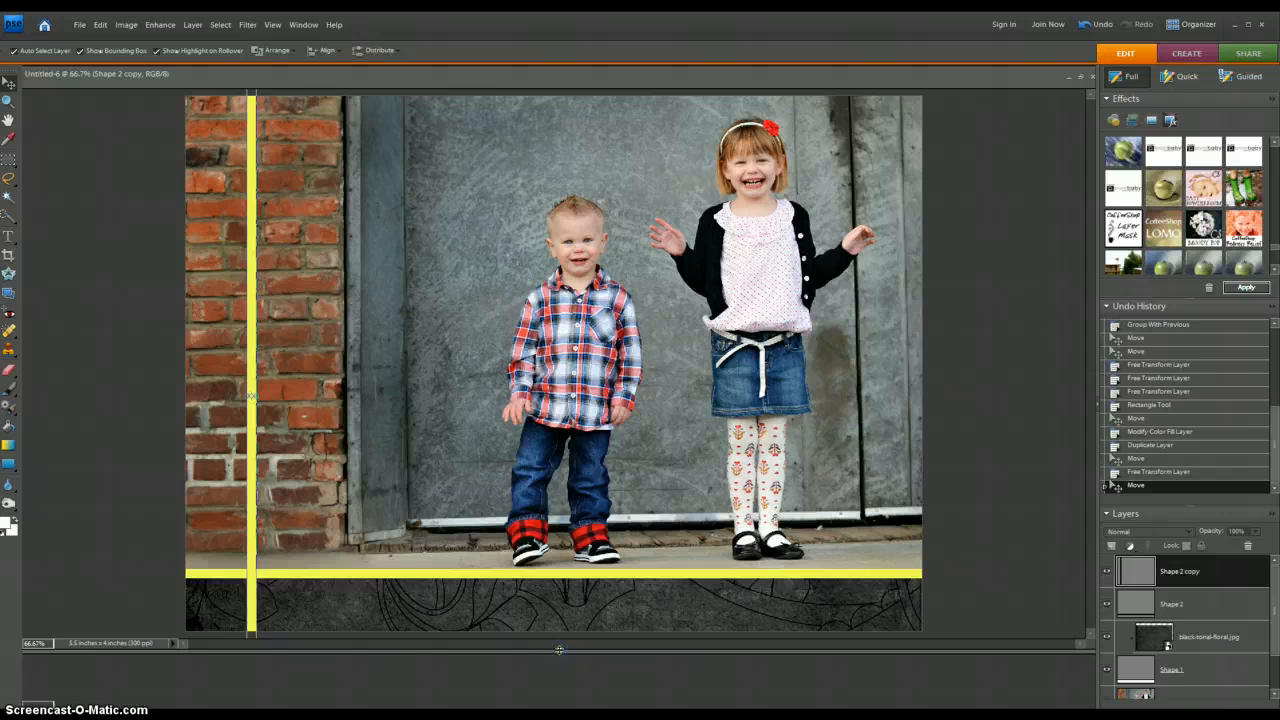
pyautogui.moveTo(559, 650); pyautogui.dragTo(560, 697)
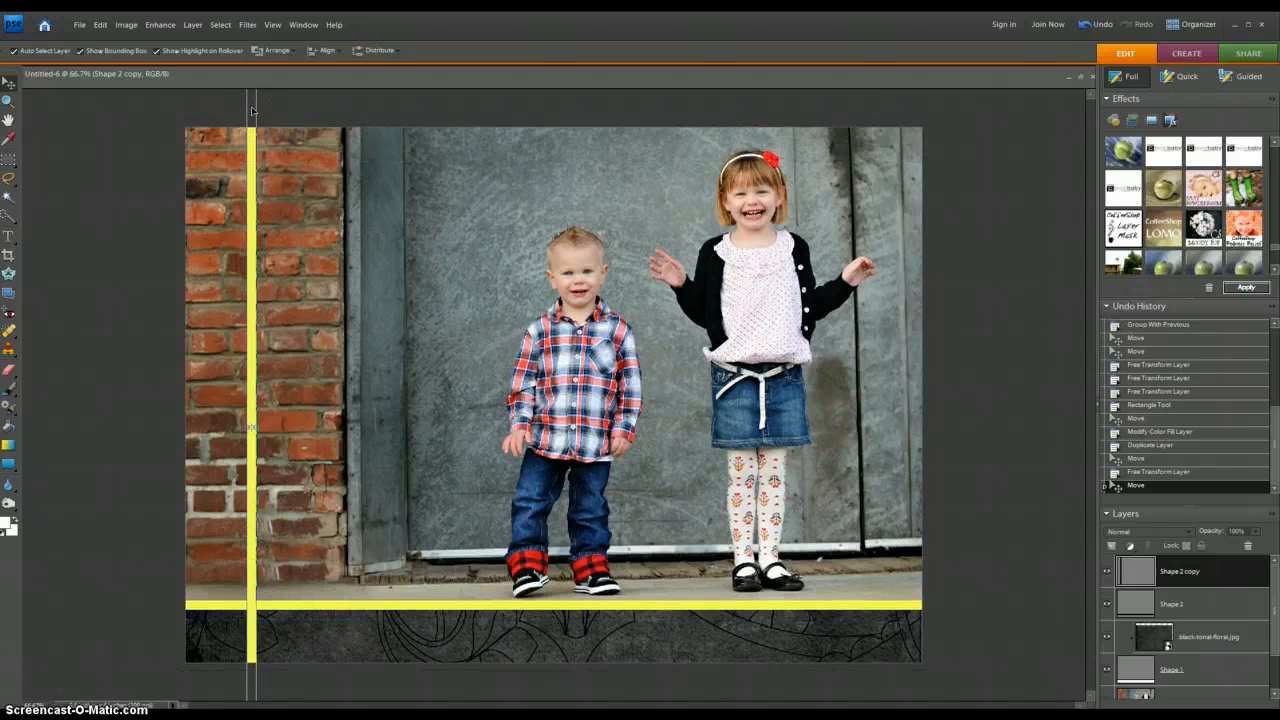
pyautogui.click(86, 262)
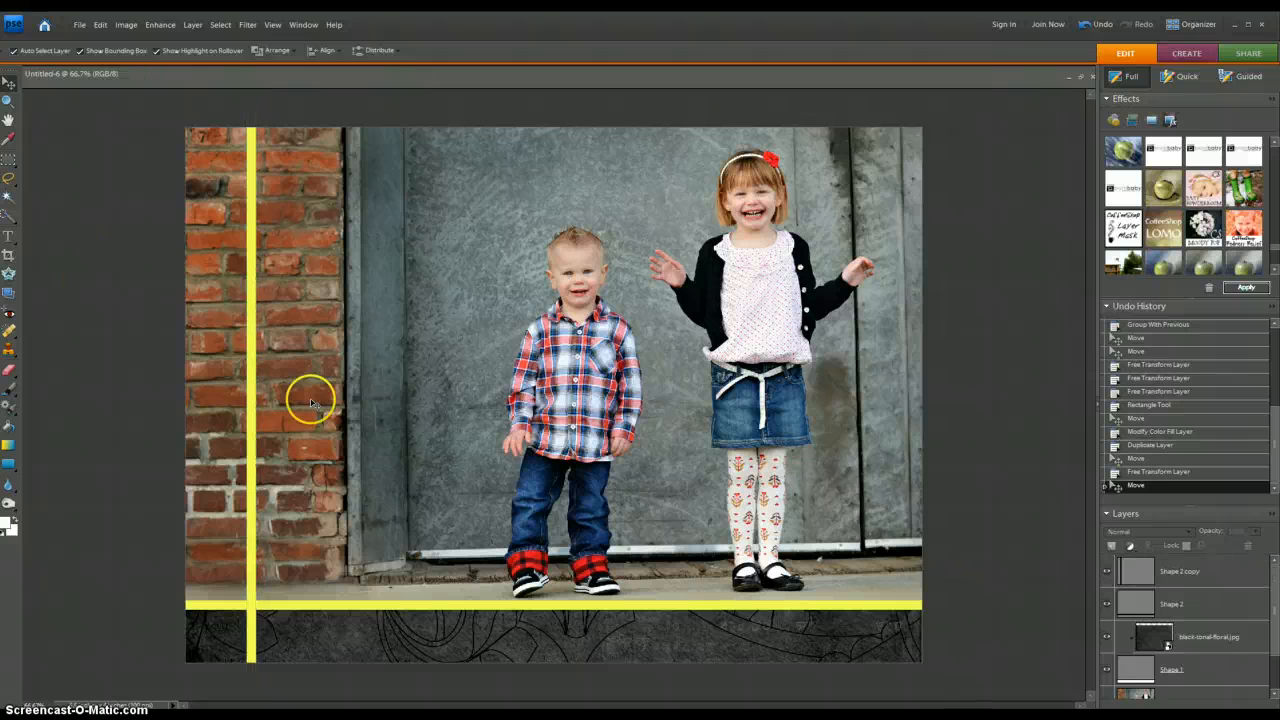
pyautogui.moveTo(252, 415); pyautogui.dragTo(261, 413)
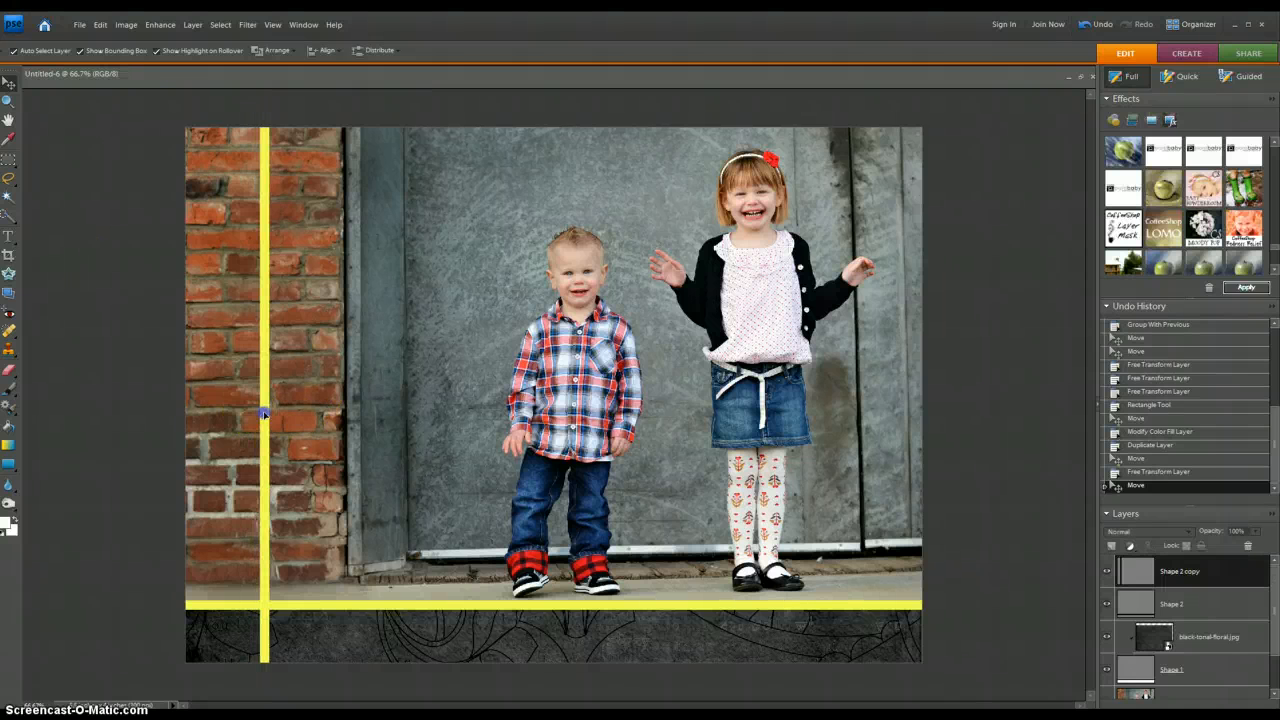
pyautogui.click(996, 550)
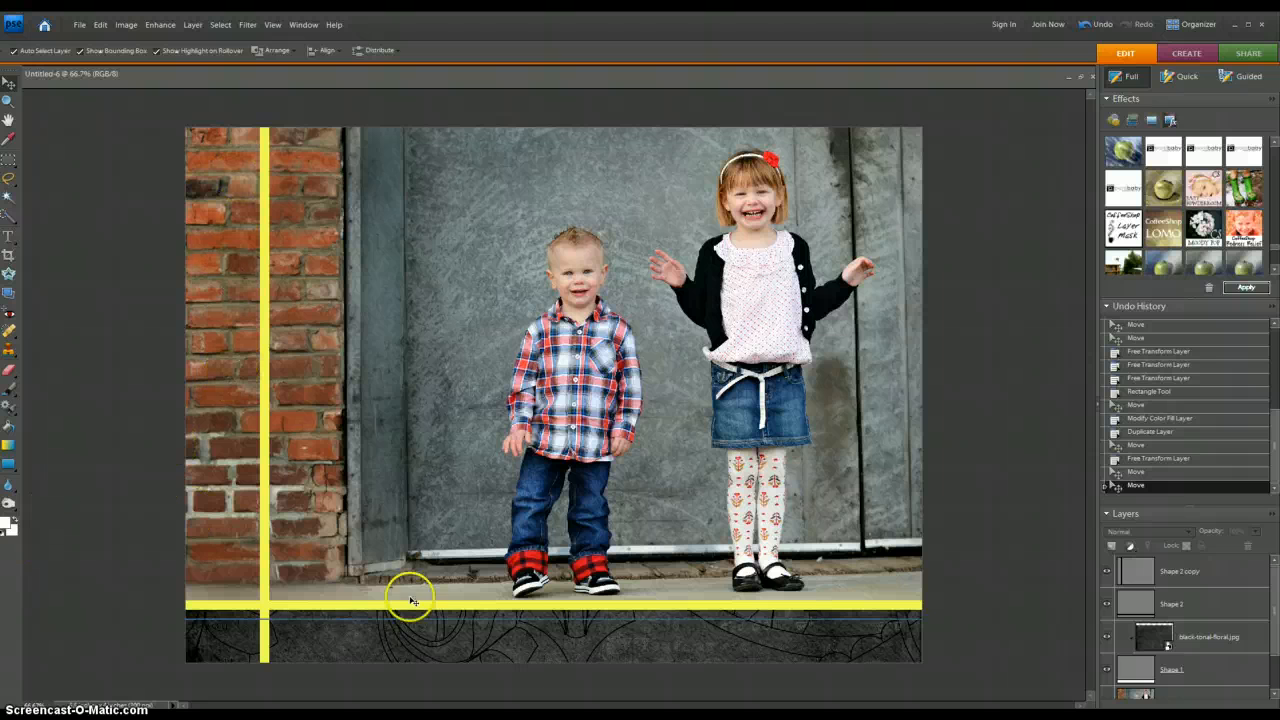
# Draw a white full-height rectangle directly above the DSC_3752-1.jpg layer, from the card's left edge to the vertical yellow line.
pyautogui.click(10, 465)
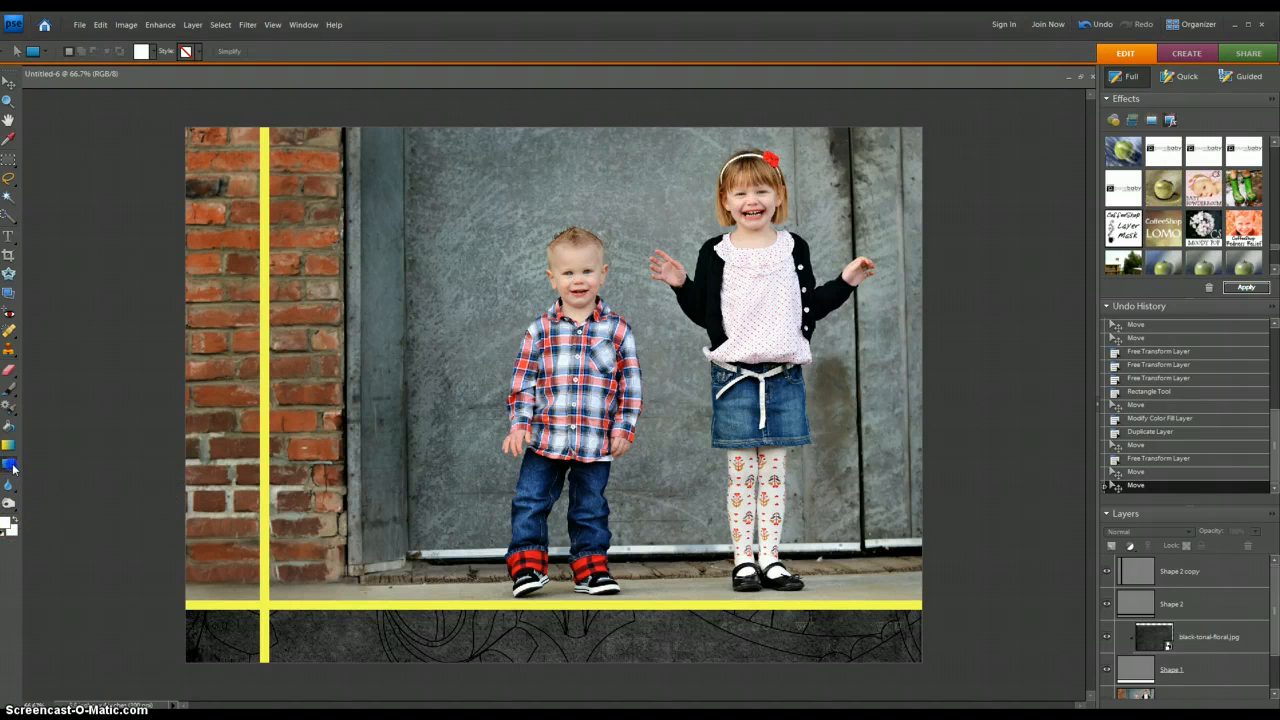
pyautogui.click(1196, 576)
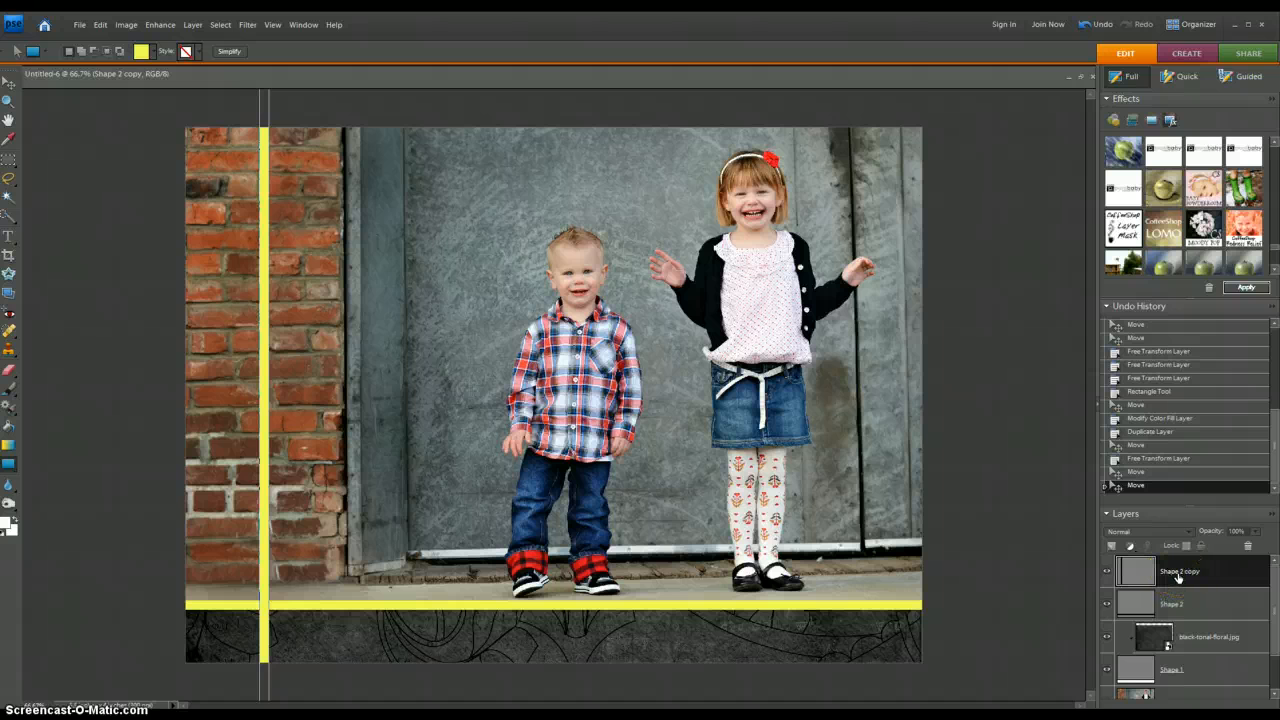
pyautogui.moveTo(1274, 640); pyautogui.dragTo(1275, 677)
pyautogui.click(1192, 660)
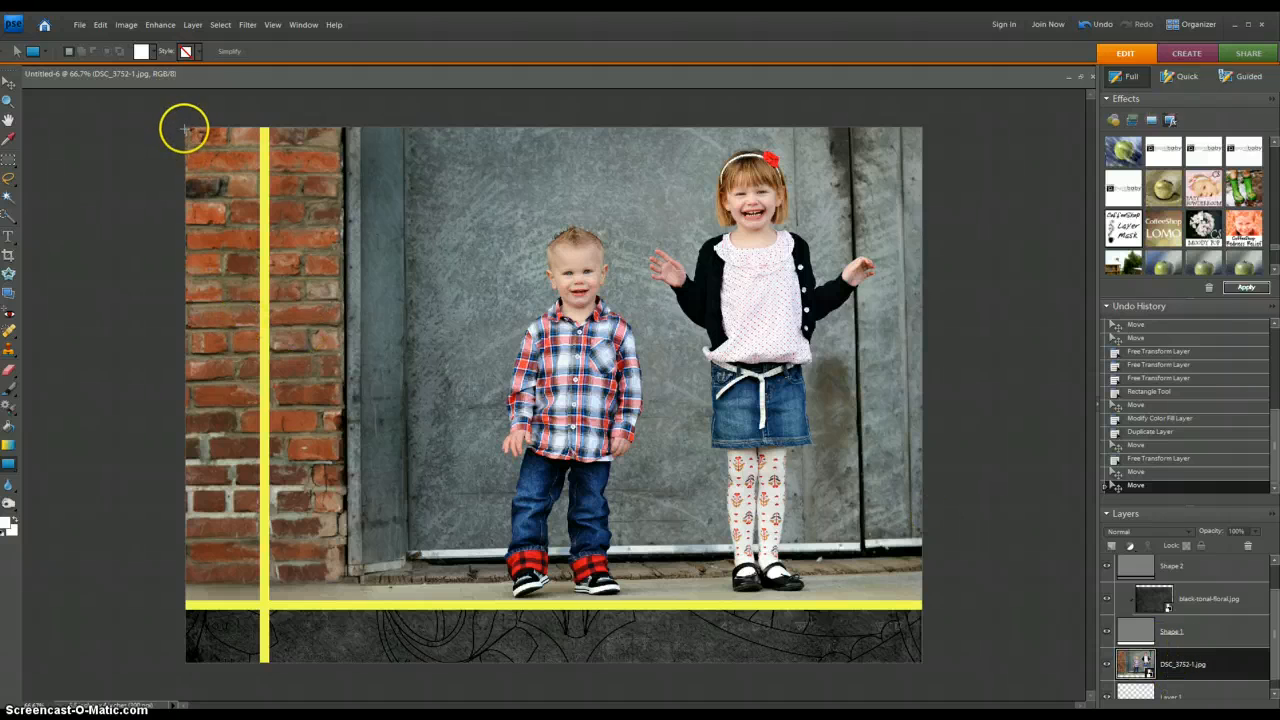
pyautogui.moveTo(183, 123); pyautogui.dragTo(268, 662)
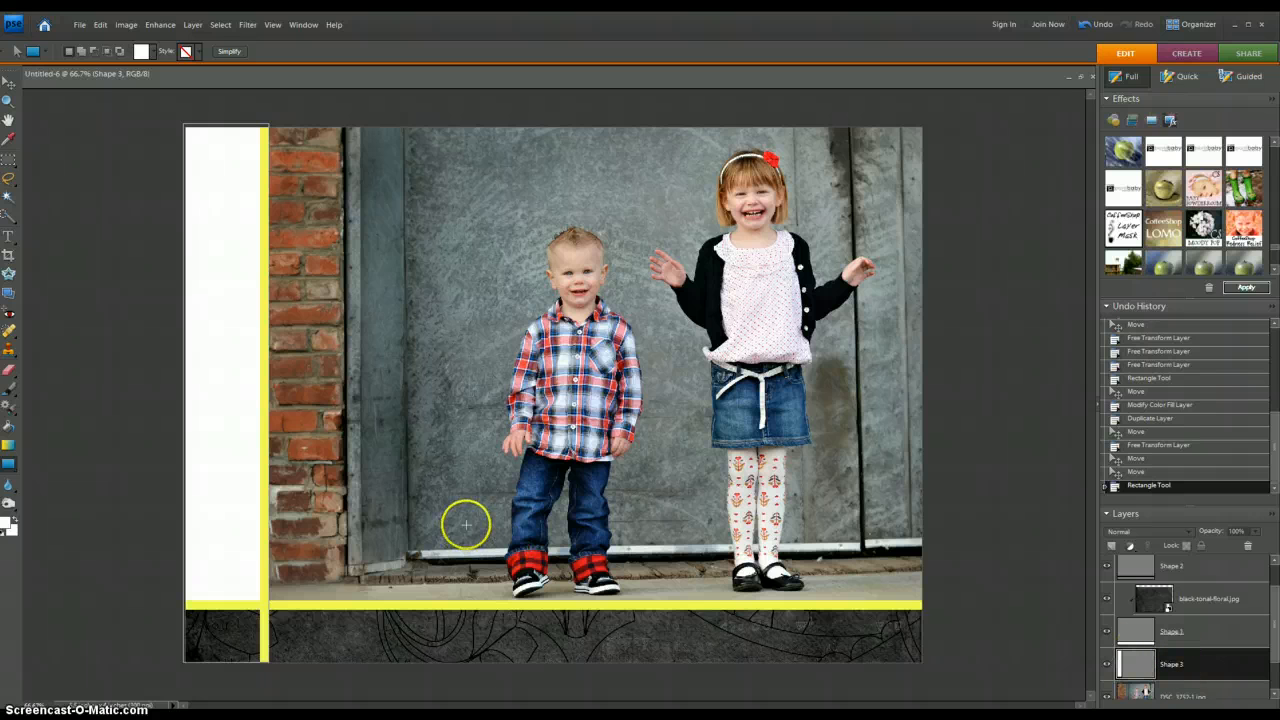
# Check what the Shape 1, Shape 2 and Shape 2 copy layers contain by hiding and showing each in turn.
pyautogui.click(1106, 632)
pyautogui.click(1106, 632)
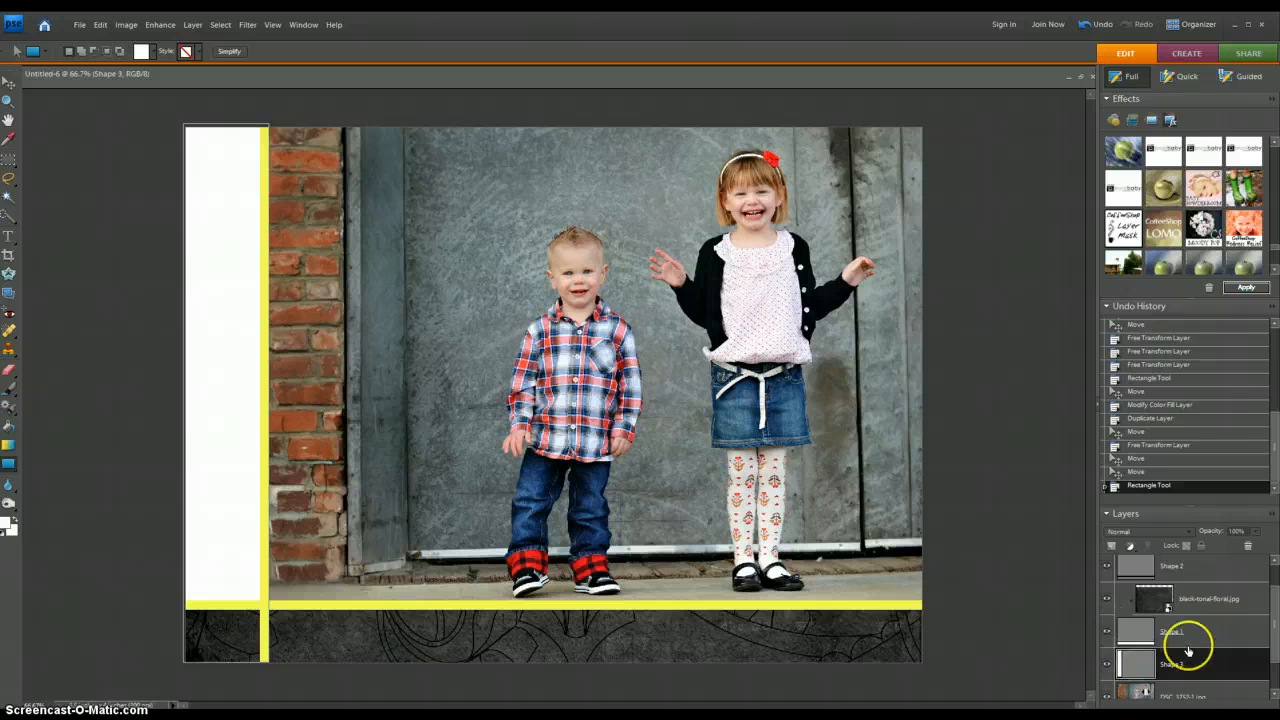
pyautogui.scroll(2, 1182, 645)
pyautogui.click(1107, 605)
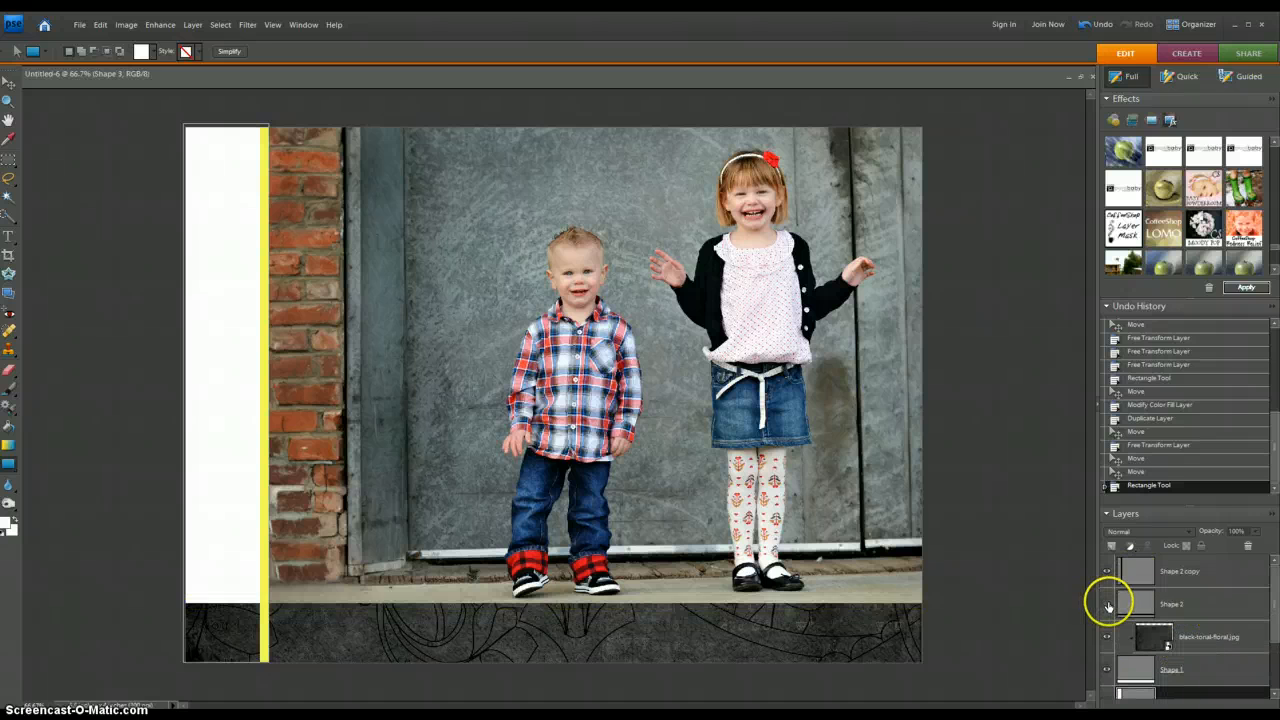
pyautogui.click(1107, 605)
pyautogui.click(1106, 574)
pyautogui.click(1106, 574)
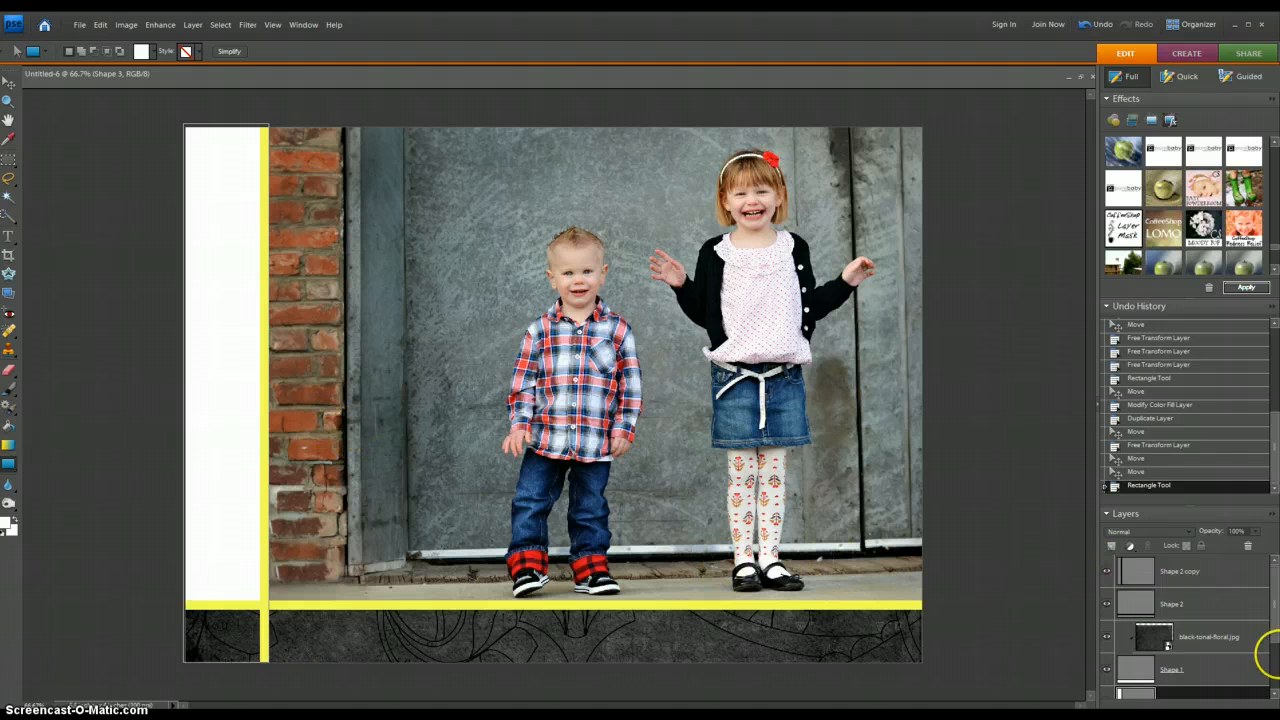
# Recolour the white Shape 3 rectangle black using the hex colour 000000.
pyautogui.scroll(-2, 1203, 648)
pyautogui.doubleClick(1136, 616)
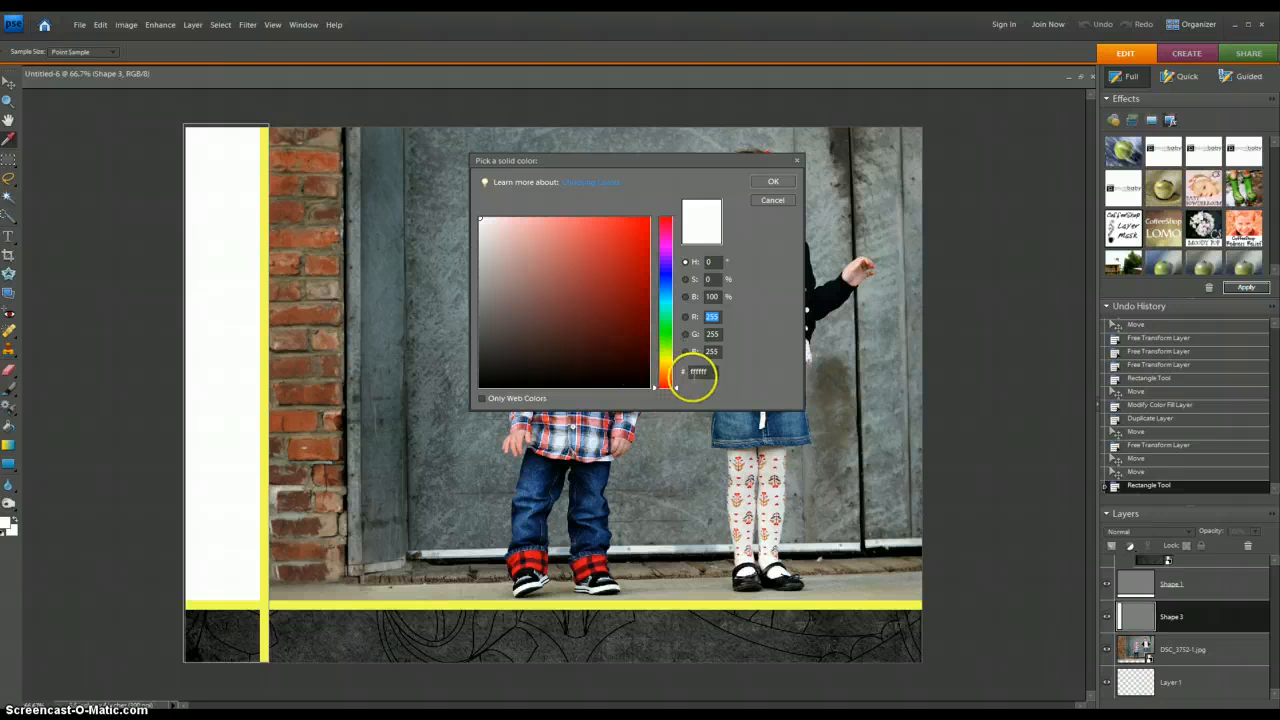
pyautogui.click(620, 368)
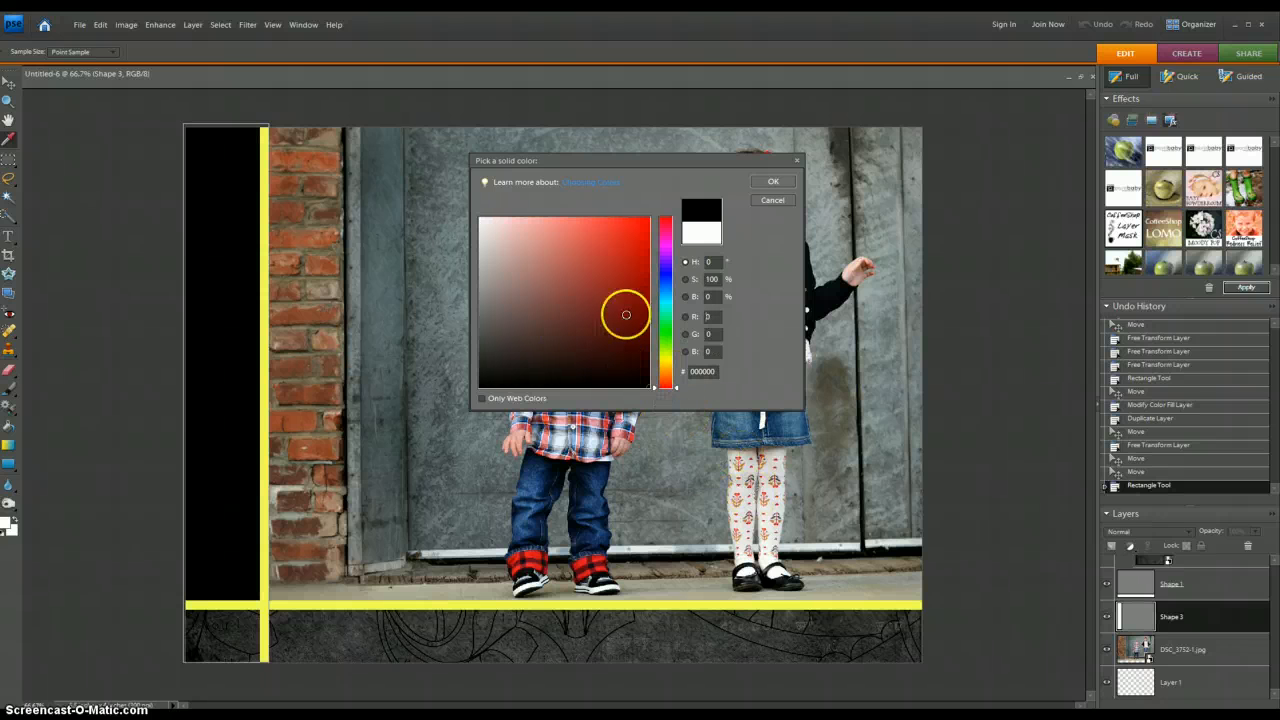
pyautogui.click(773, 186)
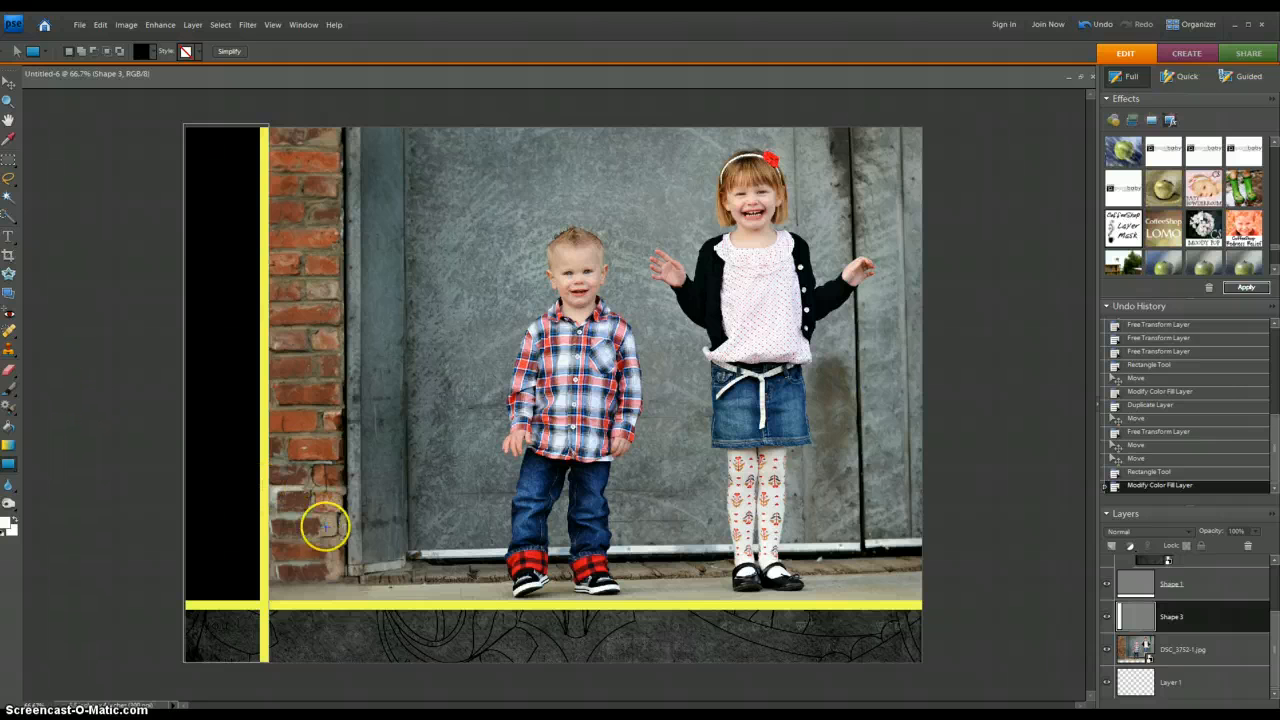
# Add a white 10 pt Century Gothic text box reading "blah balah" on the patterned strip and place its layer above black-tonal-floral.jpg.
pyautogui.click(8, 236)
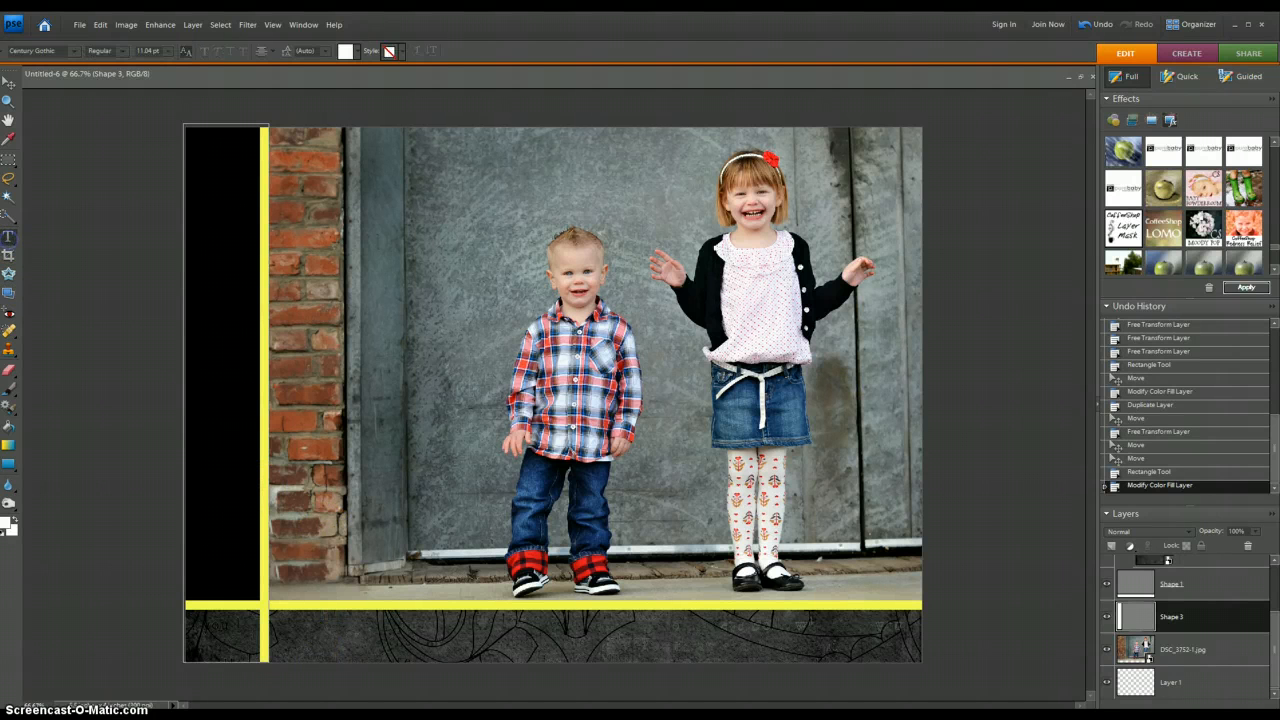
pyautogui.click(356, 621)
pyautogui.moveTo(830, 662); pyautogui.dragTo(836, 662)
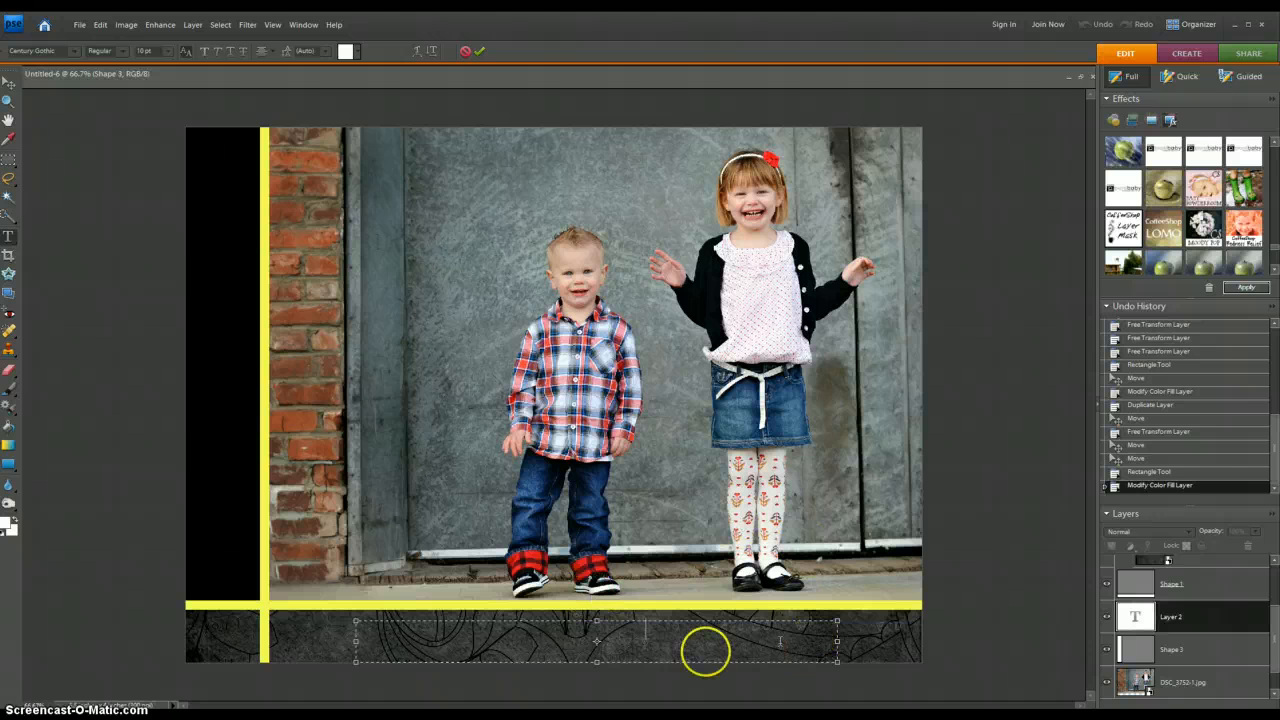
pyautogui.click(1183, 621)
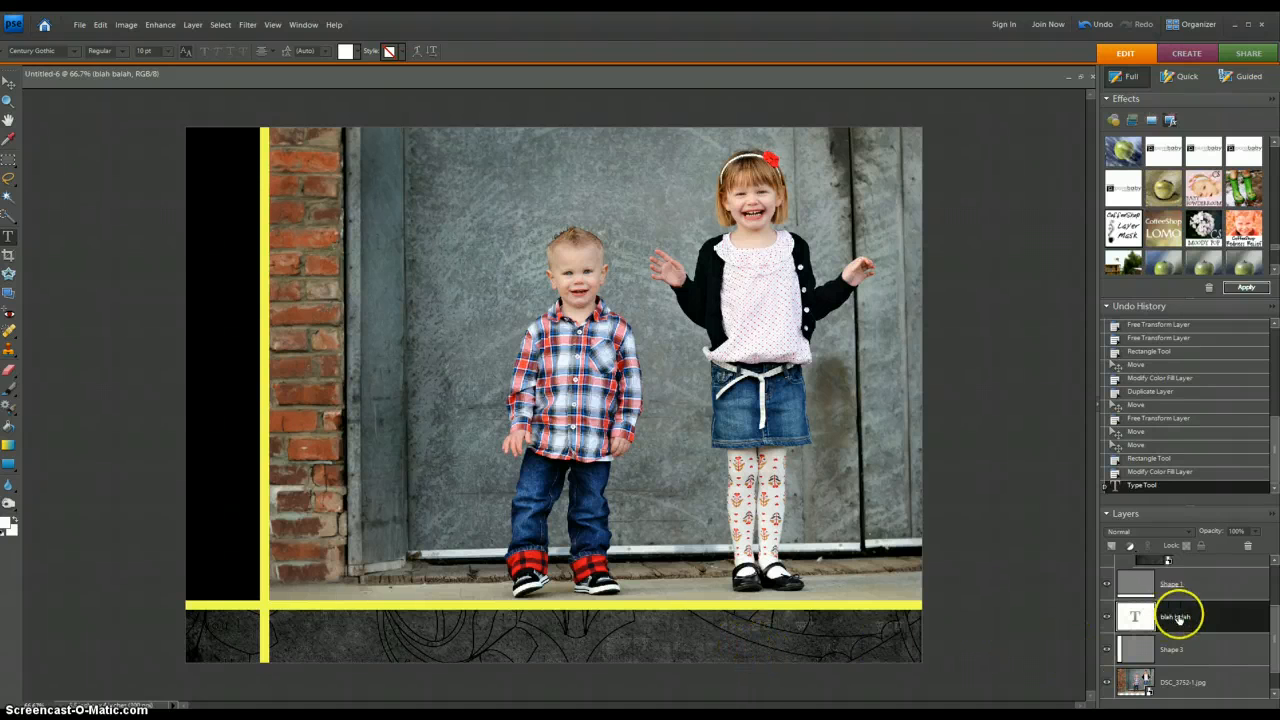
pyautogui.moveTo(1155, 612); pyautogui.dragTo(1200, 622)
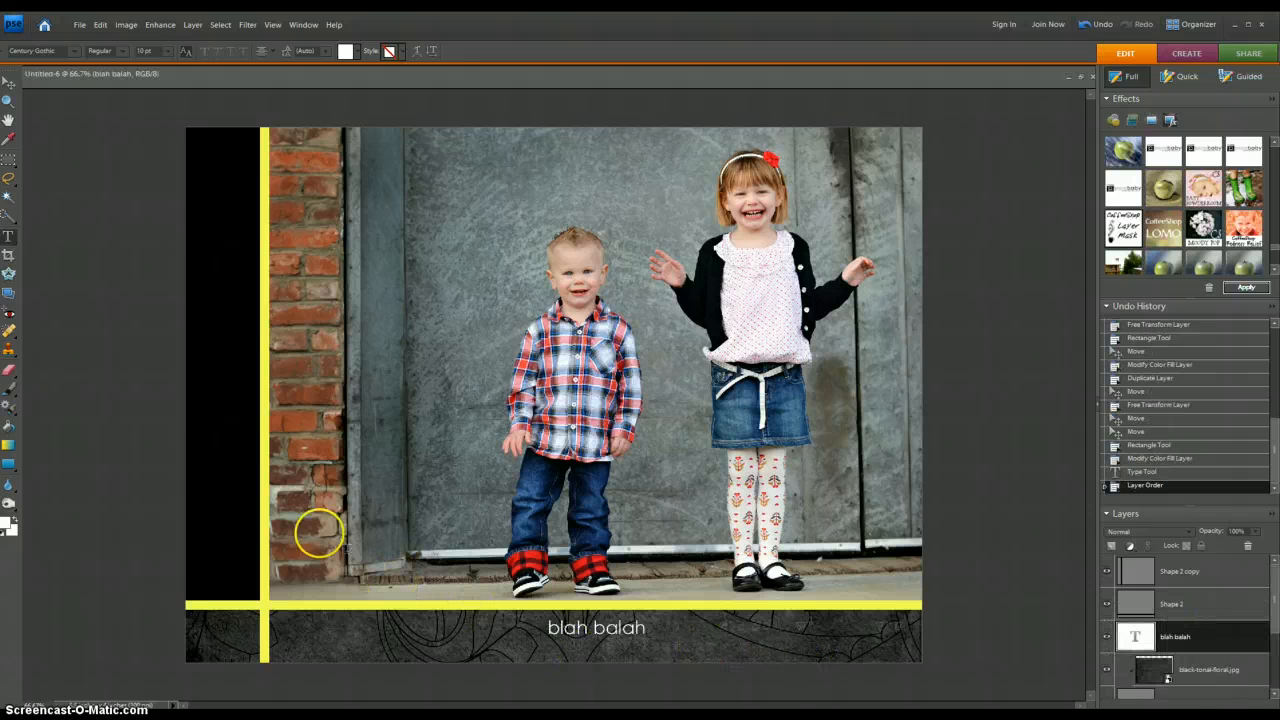
# Place the white photography logo with website from the open files onto the card over the black strip.
pyautogui.click(62, 714)
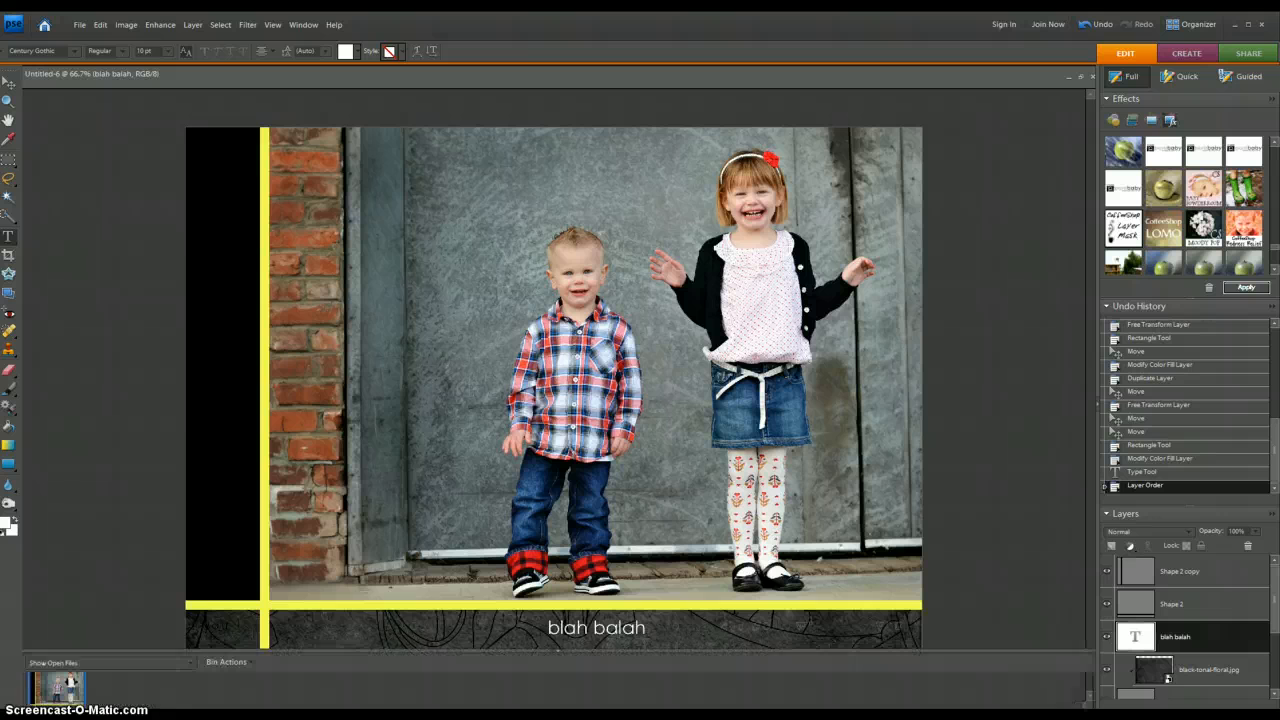
pyautogui.scroll(1, 416, 691)
pyautogui.scroll(4, 416, 691)
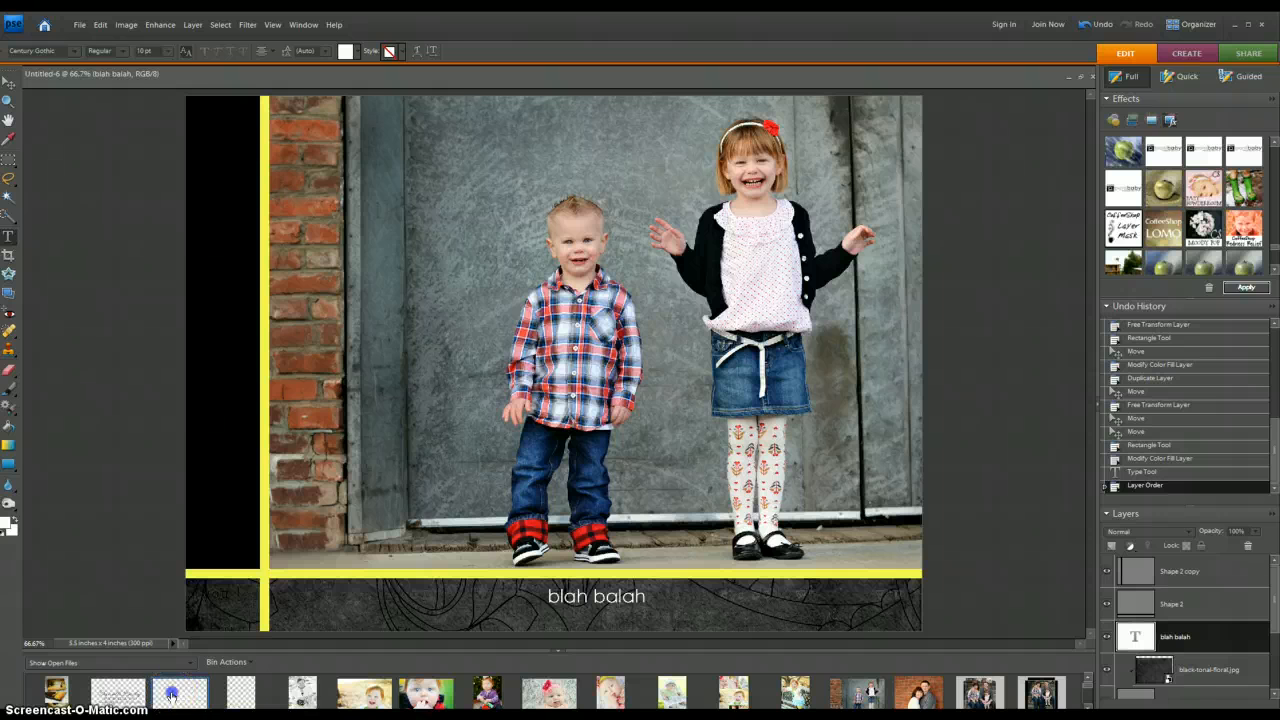
pyautogui.moveTo(172, 694); pyautogui.dragTo(278, 438)
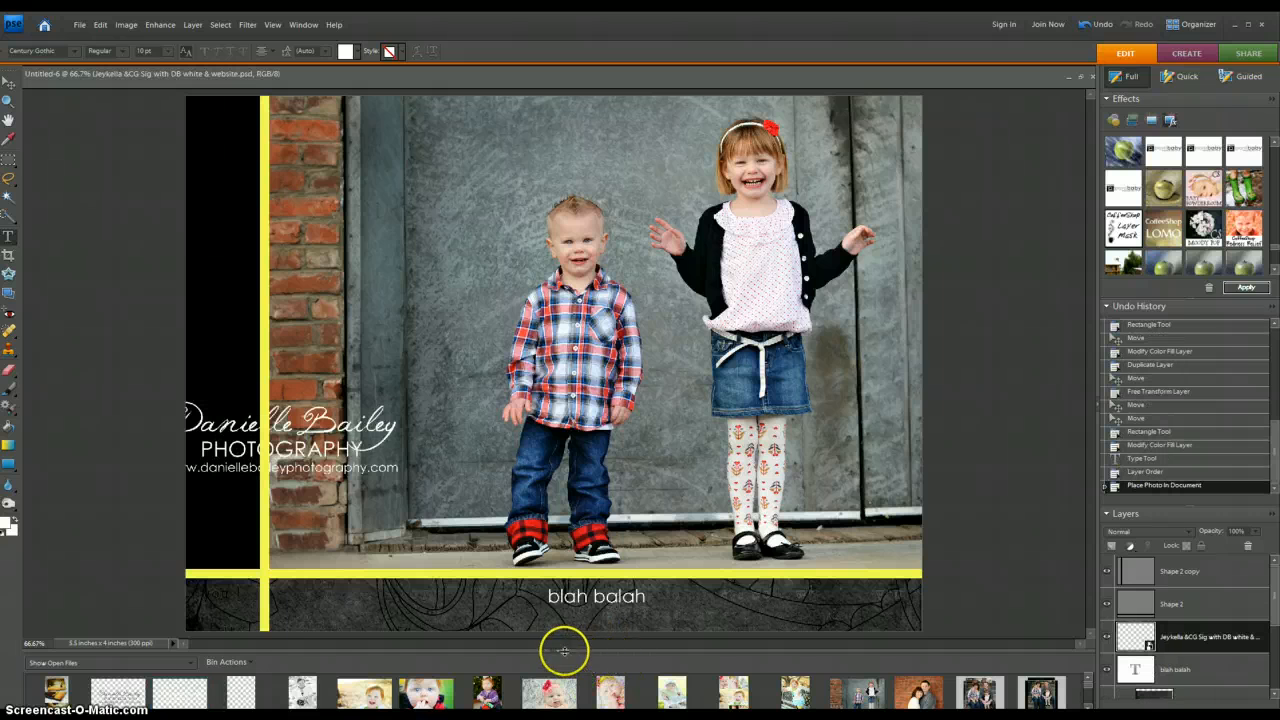
pyautogui.click(563, 651)
pyautogui.click(121, 344)
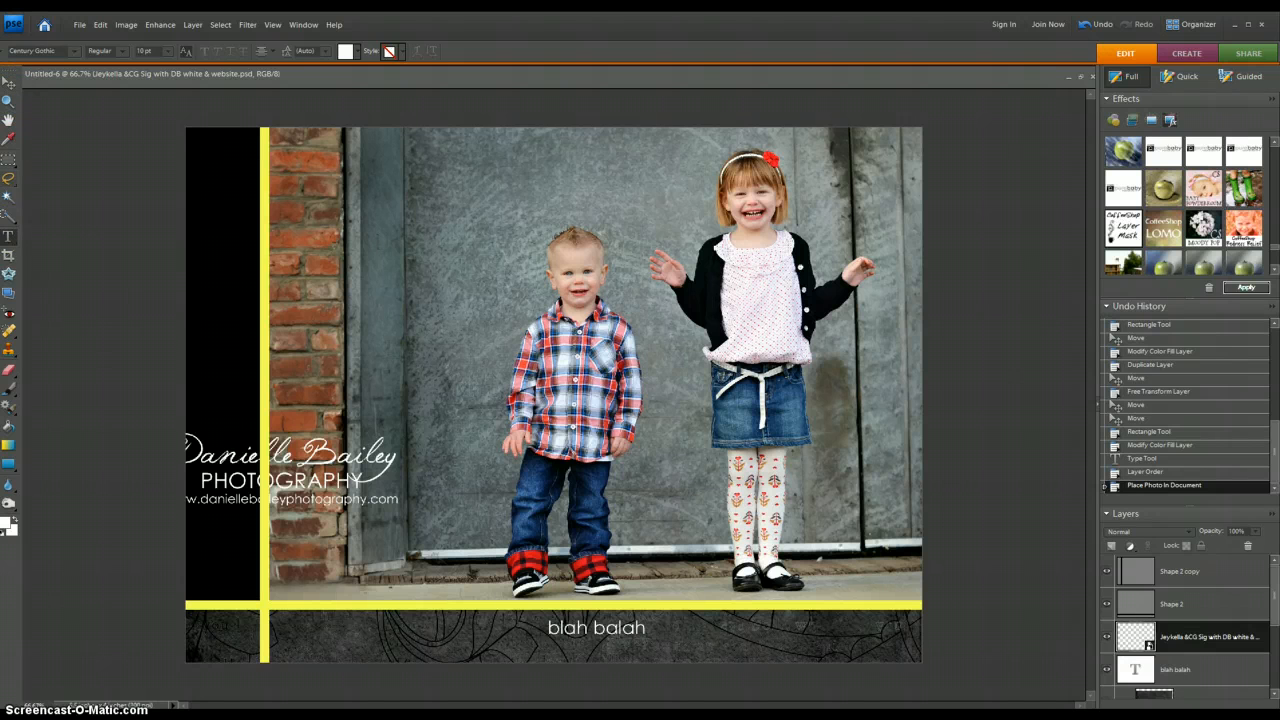
# Rotate the white logo to -90 degrees and move it to the upper end of the black vertical strip.
pyautogui.click(8, 85)
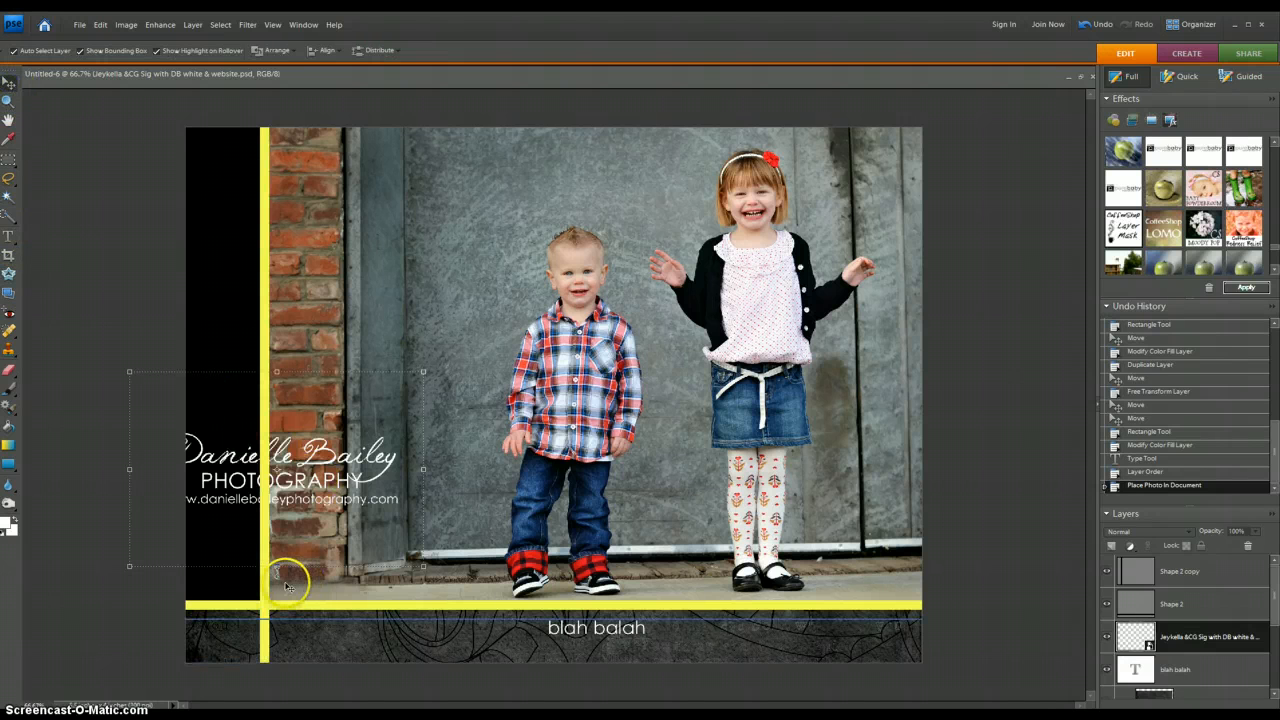
pyautogui.moveTo(277, 577); pyautogui.dragTo(381, 471)
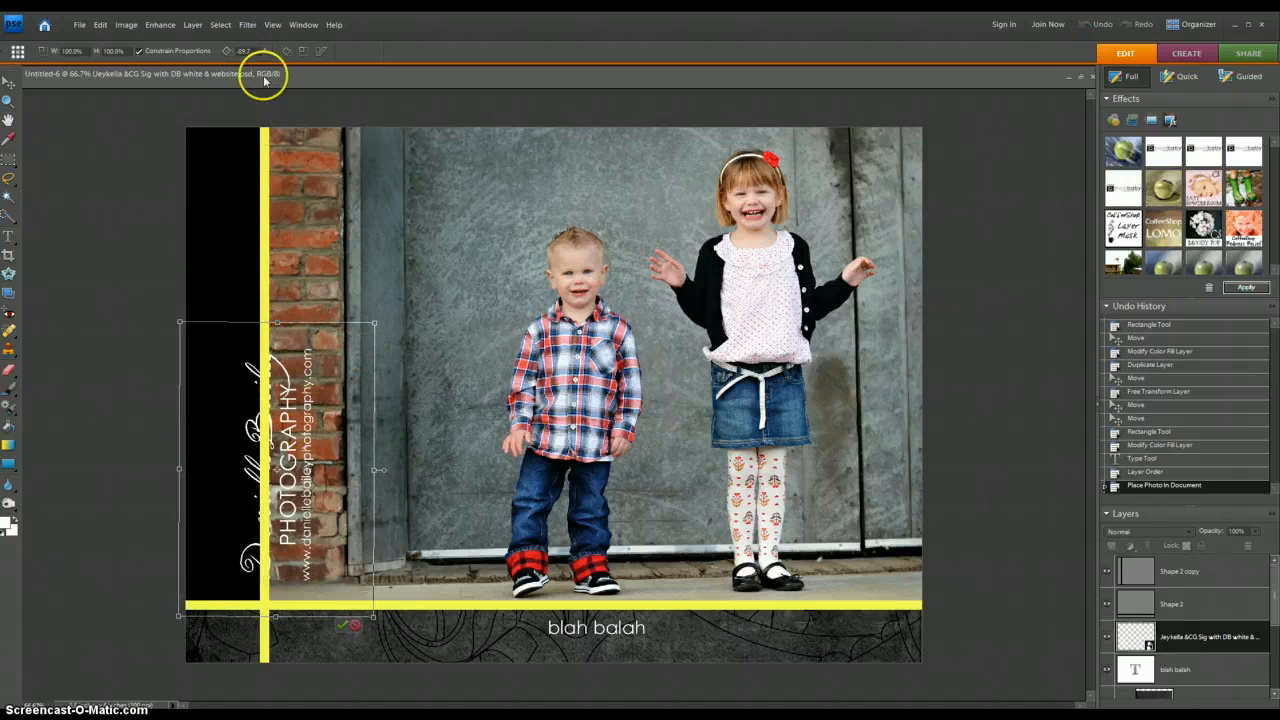
pyautogui.write('-90')
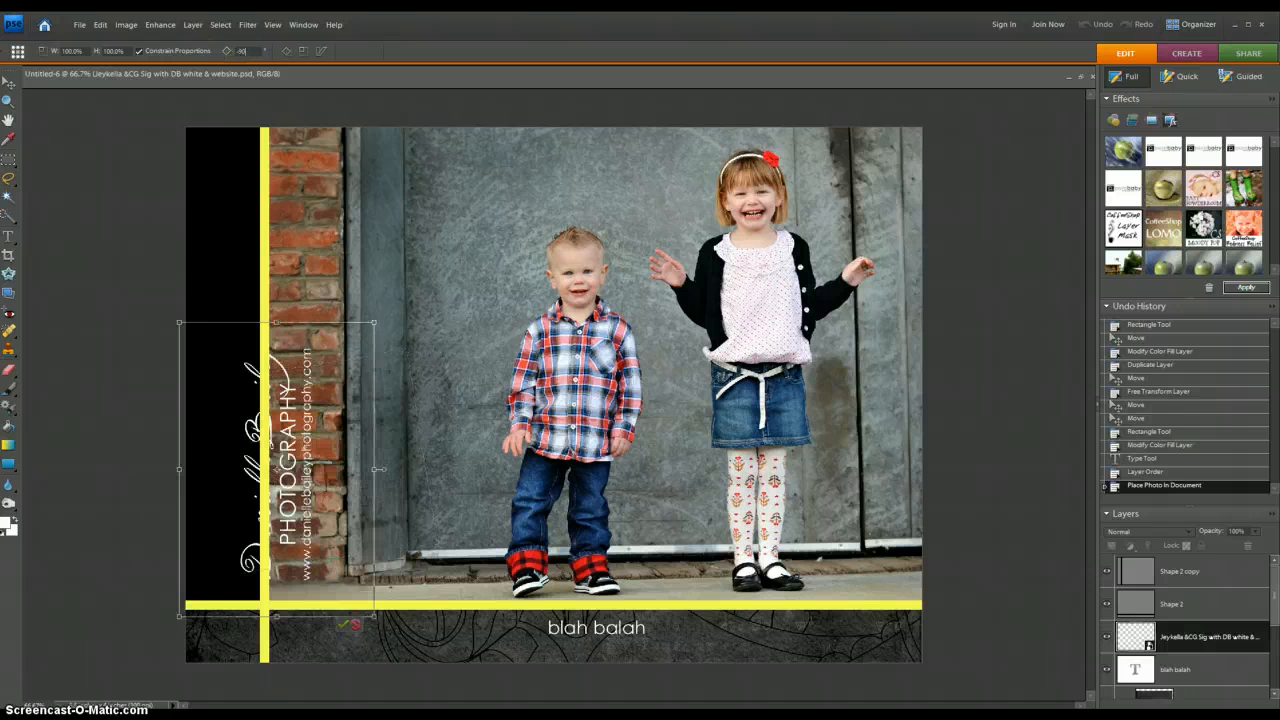
pyautogui.click(342, 624)
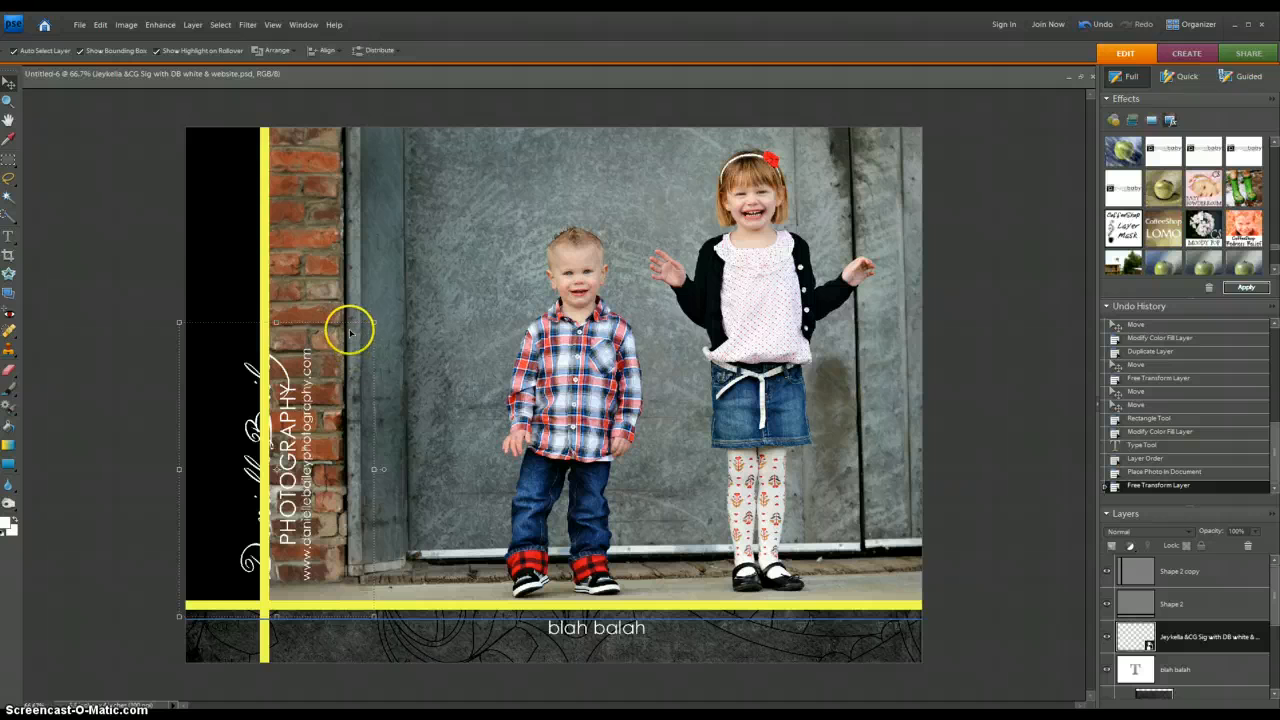
pyautogui.moveTo(252, 374); pyautogui.dragTo(206, 163)
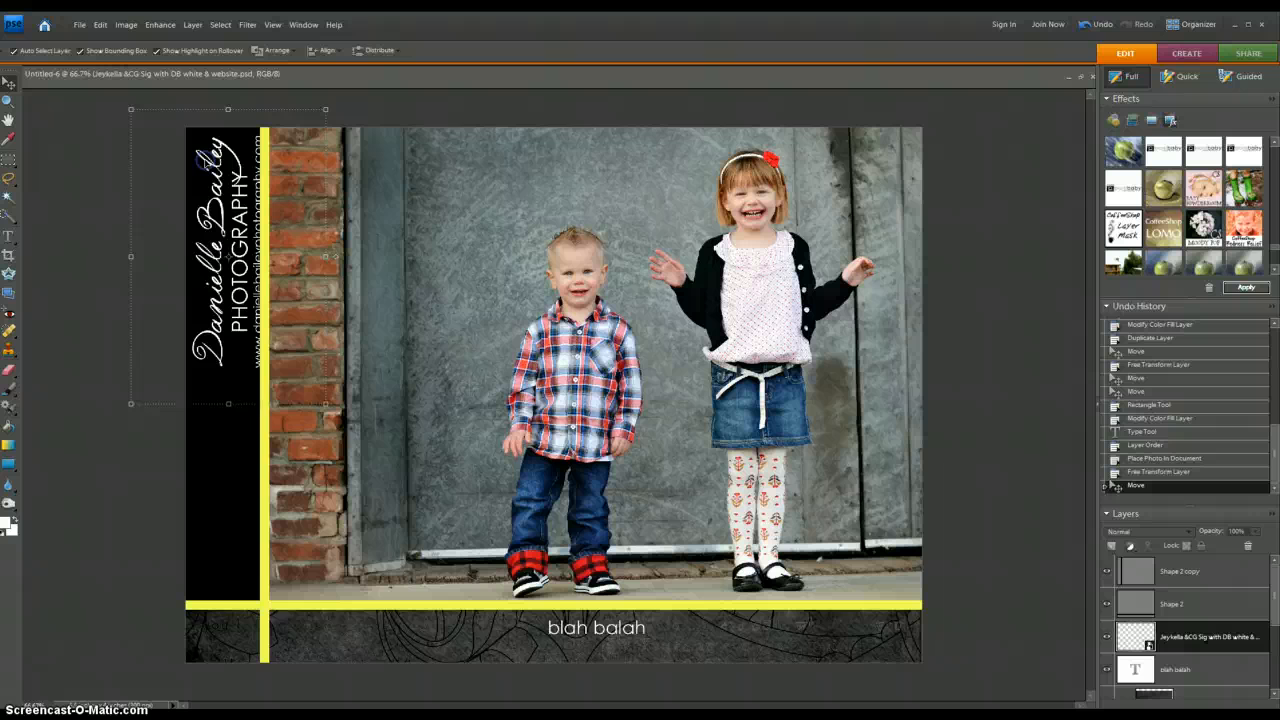
# Shift the vertical yellow line further over the brick wall and widen the black strip to 140.6% so it reaches the line.
pyautogui.click(265, 487)
pyautogui.moveTo(265, 487); pyautogui.dragTo(305, 487)
pyautogui.click(257, 488)
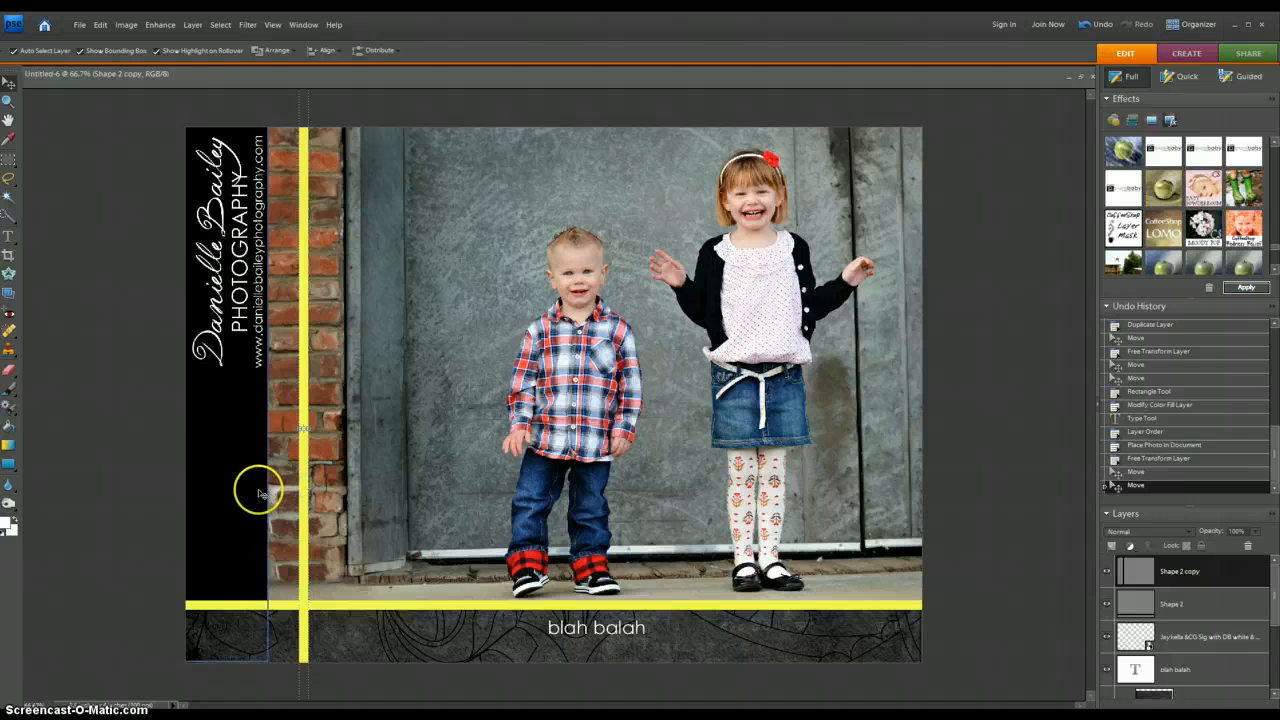
pyautogui.click(270, 391)
pyautogui.moveTo(270, 391); pyautogui.dragTo(303, 391)
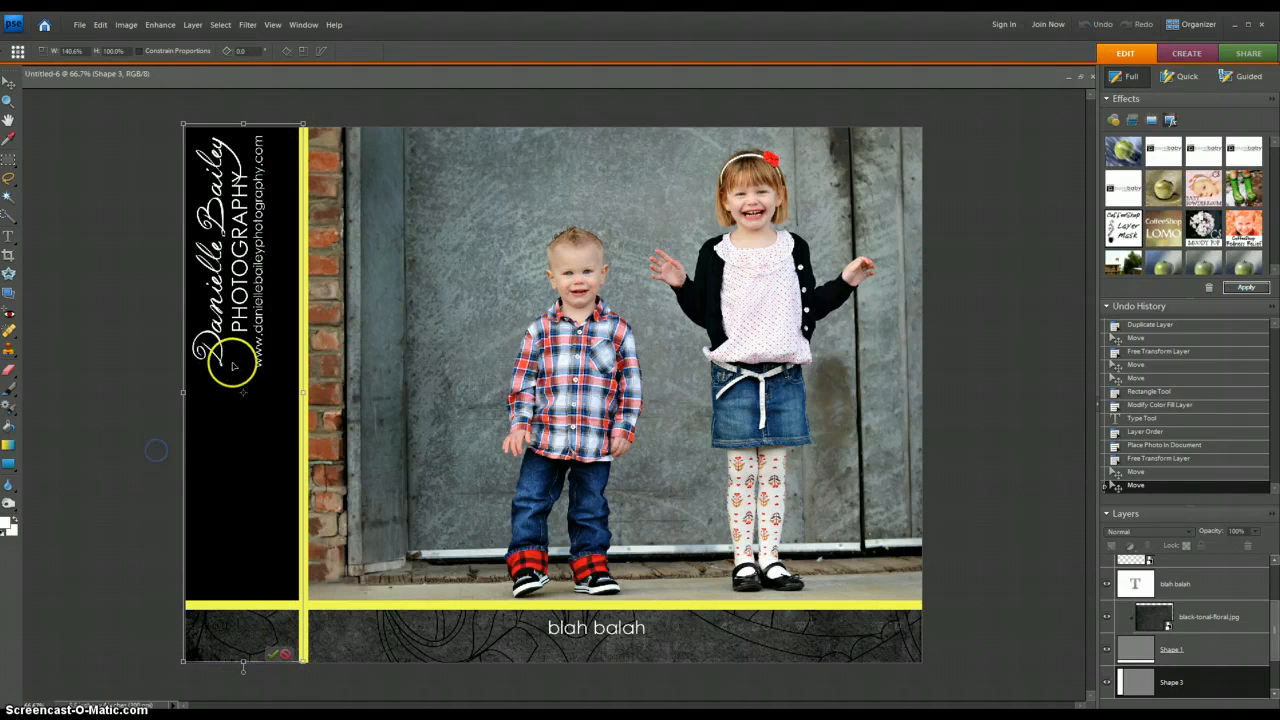
pyautogui.click(286, 663)
pyautogui.click(267, 558)
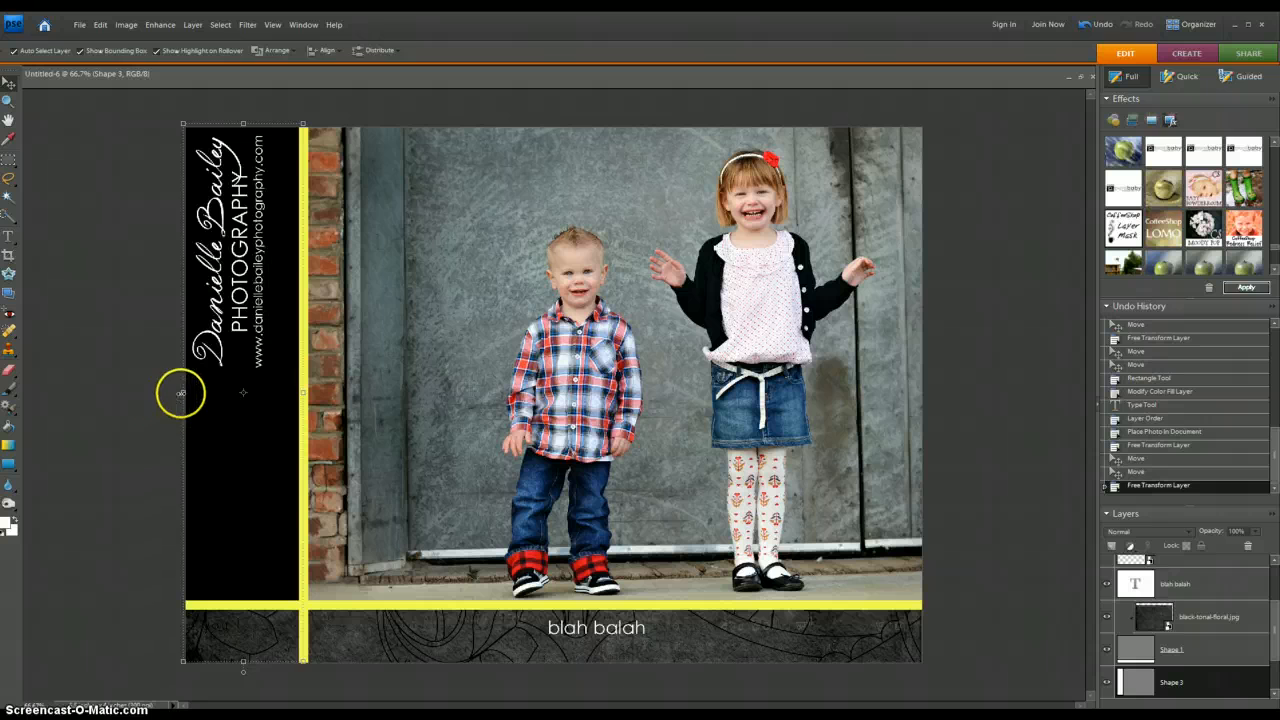
pyautogui.moveTo(183, 393); pyautogui.dragTo(167, 393)
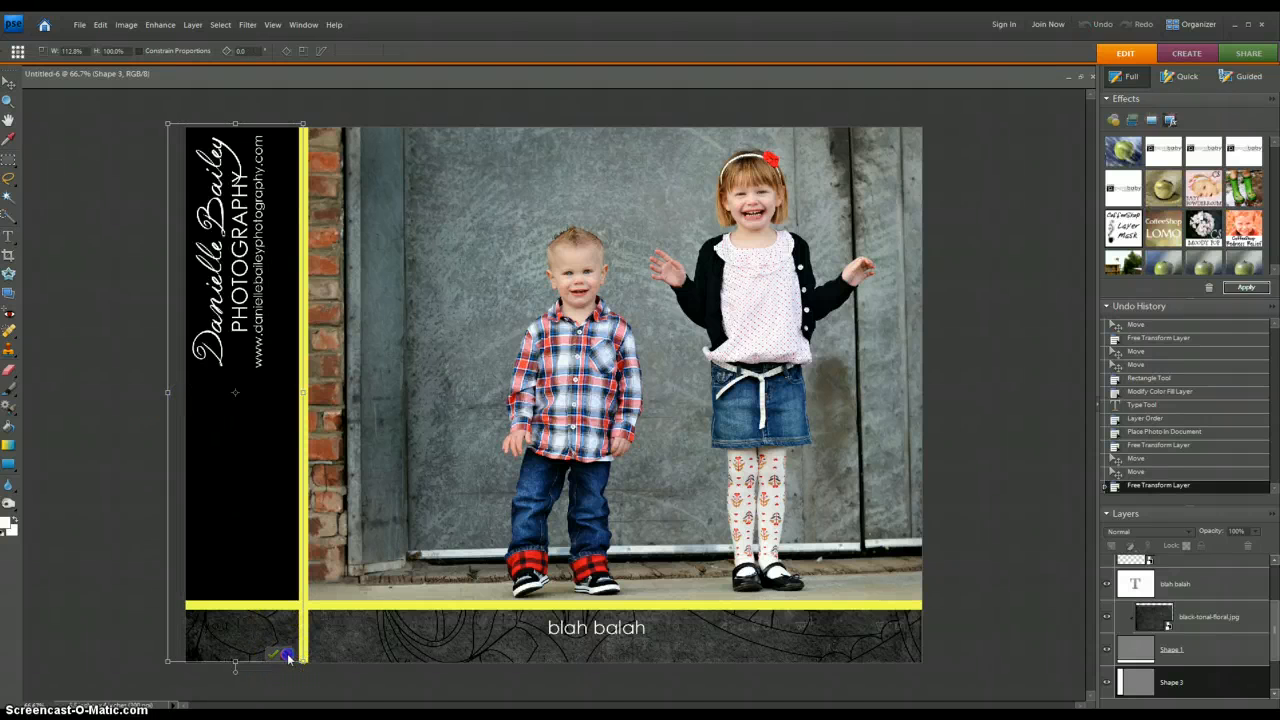
pyautogui.click(285, 655)
# Enlarge the white photography logo proportionally to 119% so it fills more of the widened black strip.
pyautogui.scroll(3, 1243, 645)
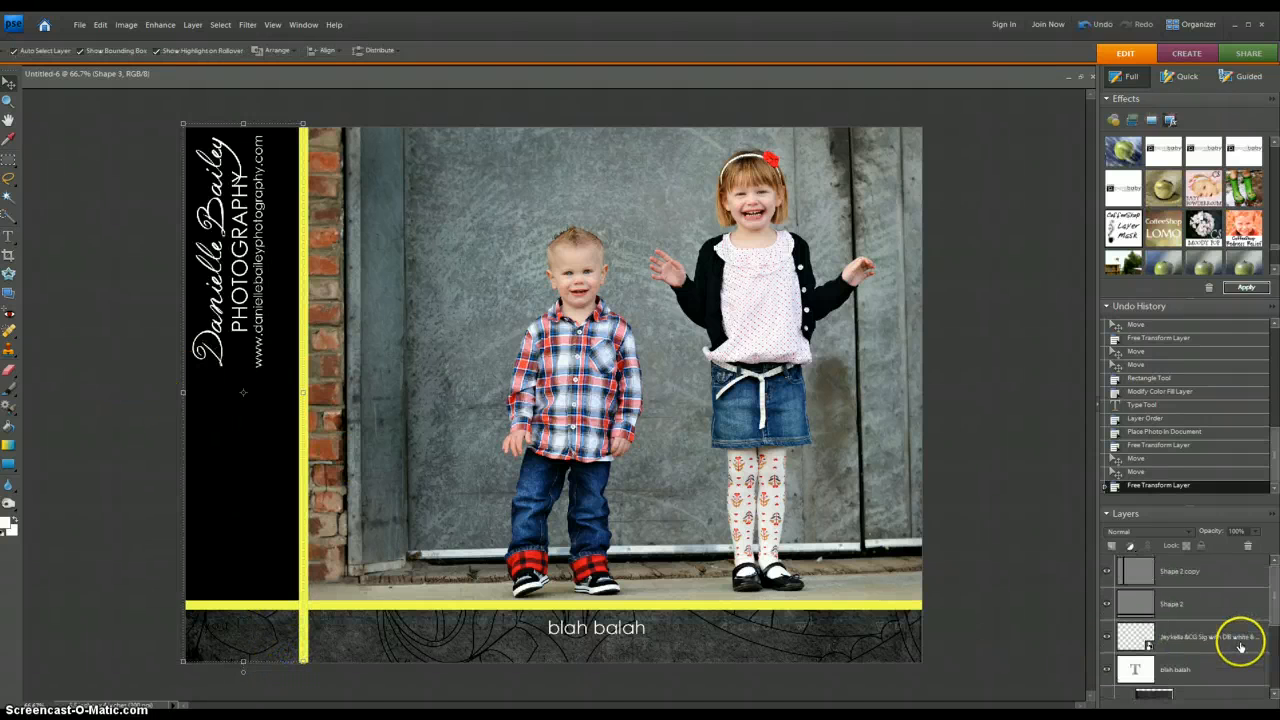
pyautogui.click(1220, 640)
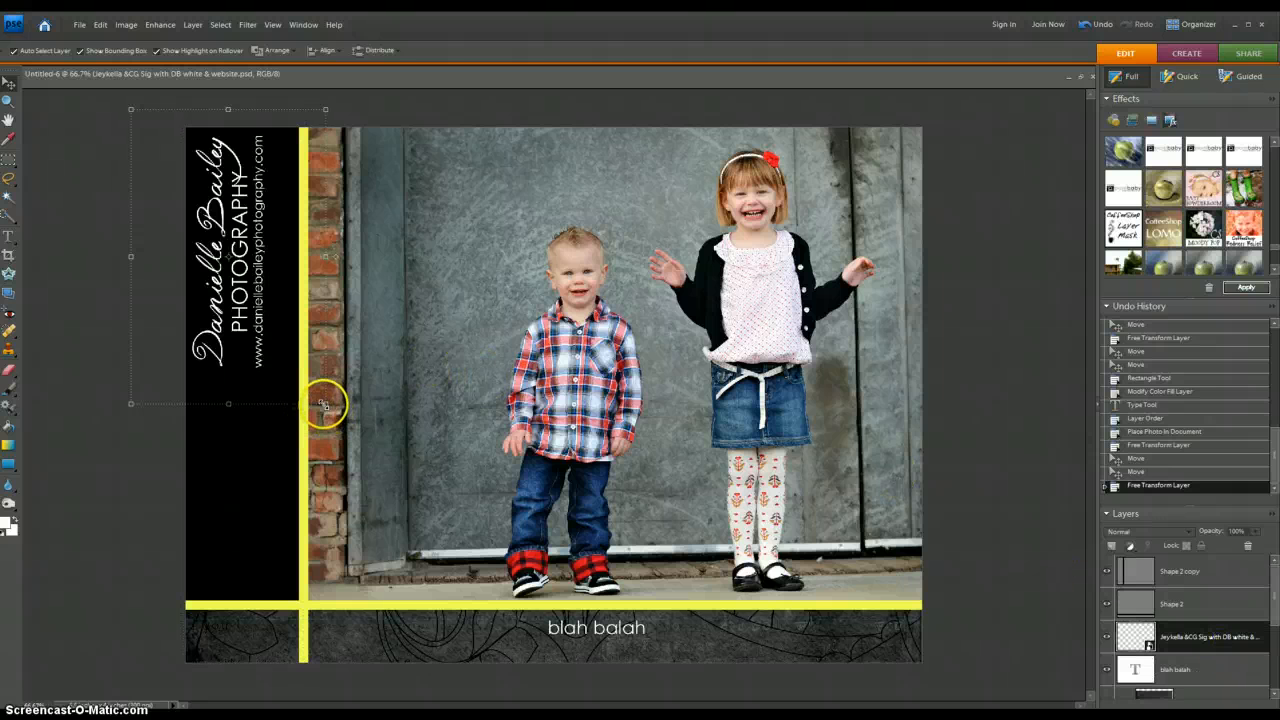
pyautogui.moveTo(325, 403); pyautogui.dragTo(364, 461)
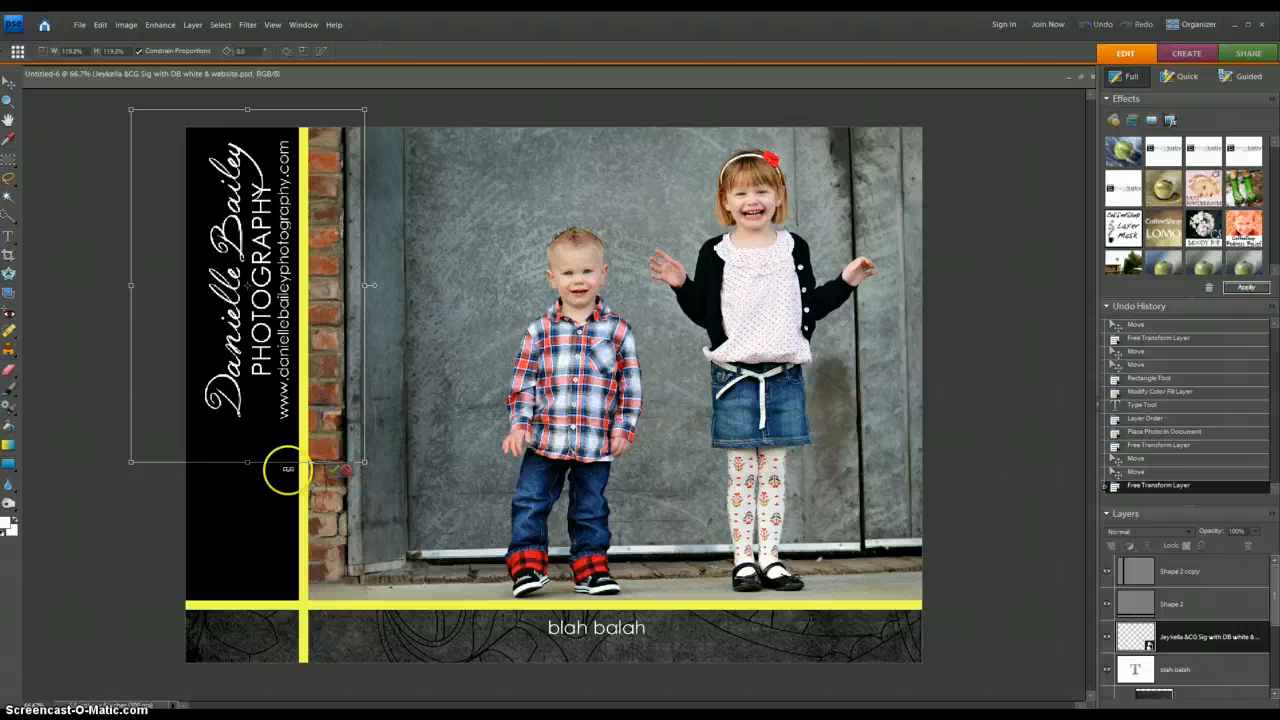
pyautogui.click(333, 468)
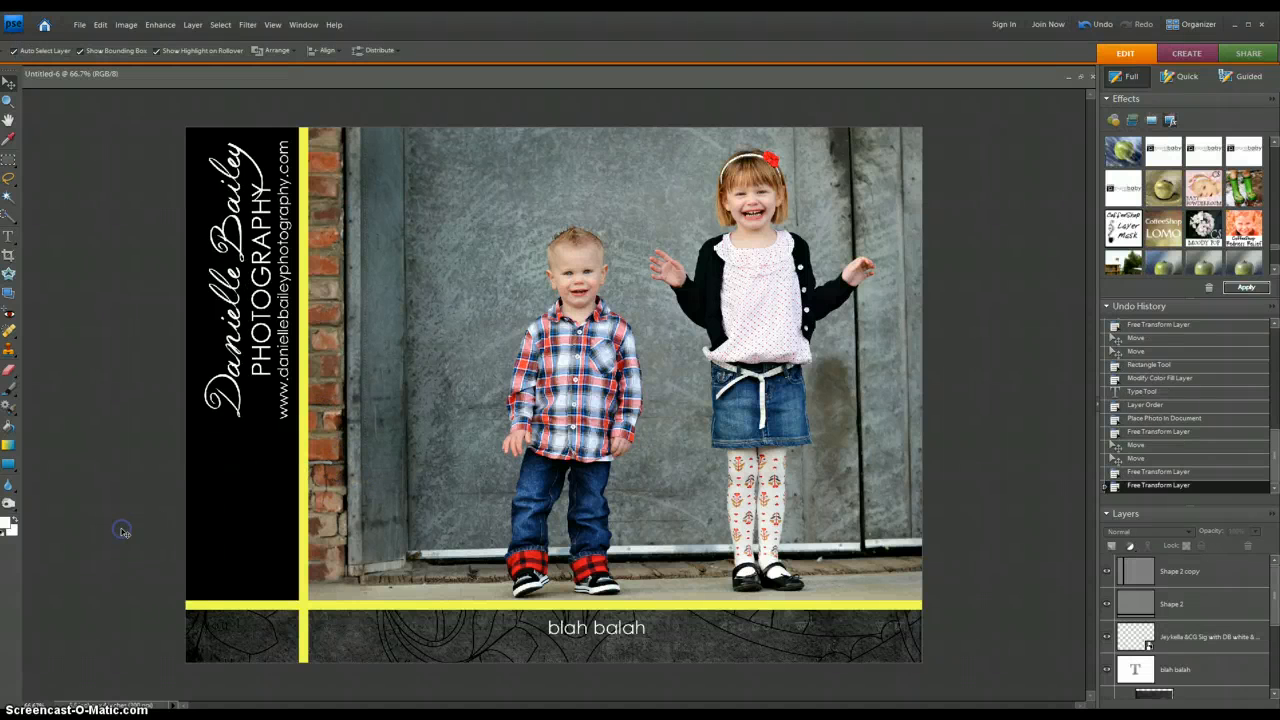